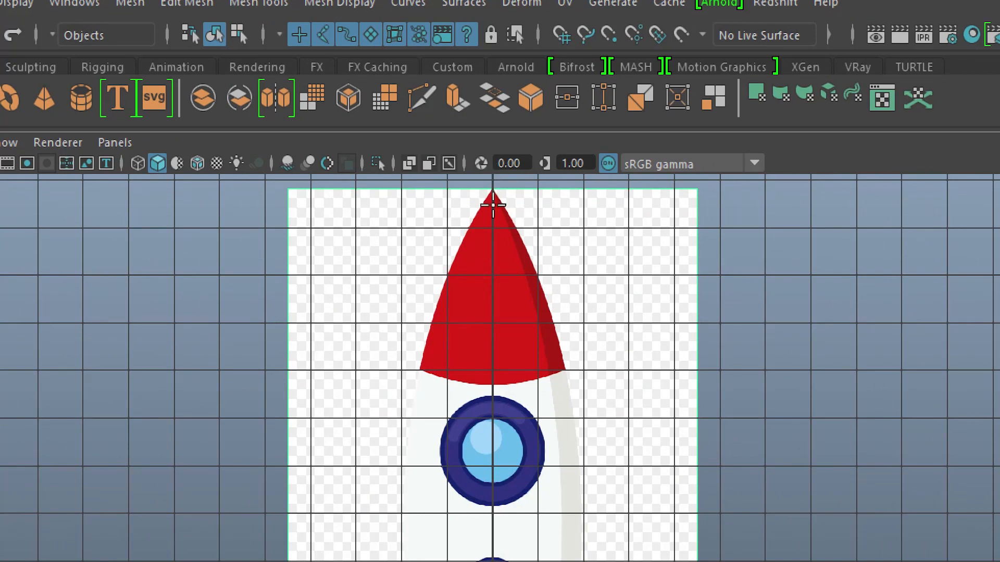
# Step: Draw a Bezier half-profile from the rocket's nose tip to the hull's lower right corner and across to the center line above the nozzle
pyautogui.keyDown('alt'); pyautogui.moveTo(495, 201); pyautogui.dragTo(491, 238, button='middle'); pyautogui.keyUp('alt')
pyautogui.click(491, 219)
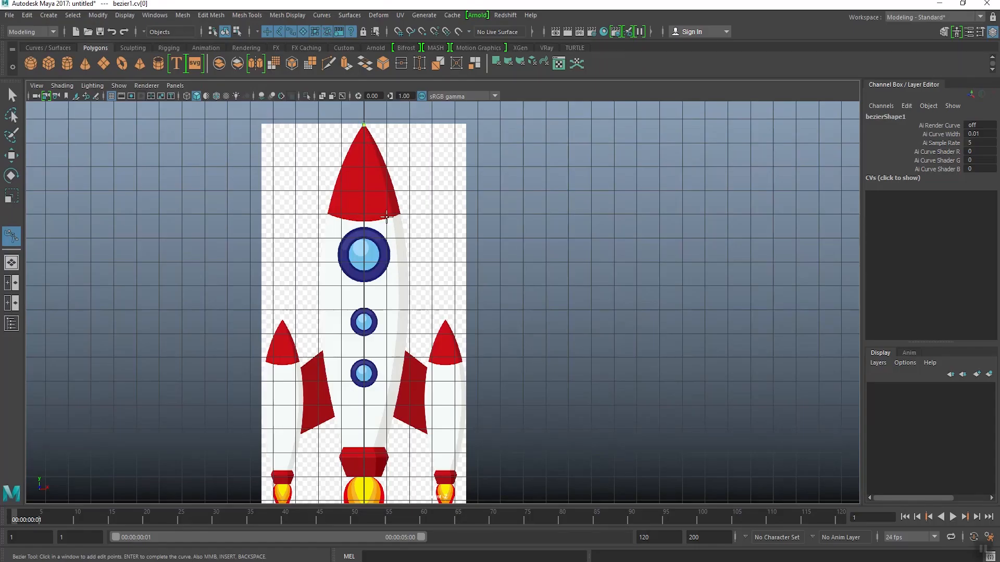
pyautogui.keyDown('alt'); pyautogui.moveTo(393, 363); pyautogui.dragTo(388, 286, button='middle'); pyautogui.keyUp('alt')
pyautogui.scroll(5, 381, 318)
pyautogui.scroll(6, 465, 339)
pyautogui.keyDown('alt'); pyautogui.moveTo(314, 468); pyautogui.dragTo(493, 334, button='middle'); pyautogui.keyUp('alt')
pyautogui.scroll(3, 474, 348)
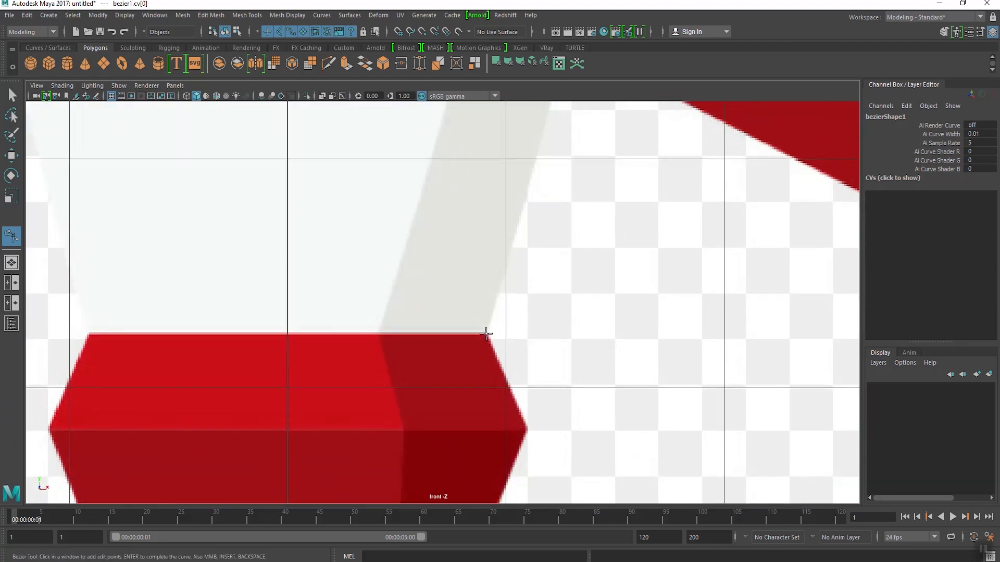
pyautogui.click(486, 334)
pyautogui.keyDown('alt'); pyautogui.moveTo(299, 342); pyautogui.dragTo(362, 338, button='middle'); pyautogui.keyUp('alt')
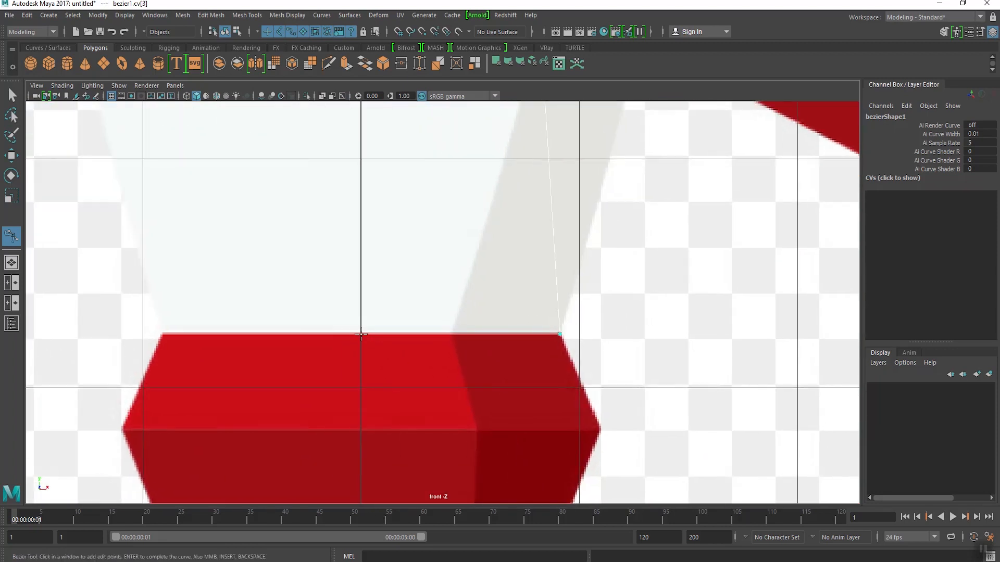
pyautogui.press('Return')
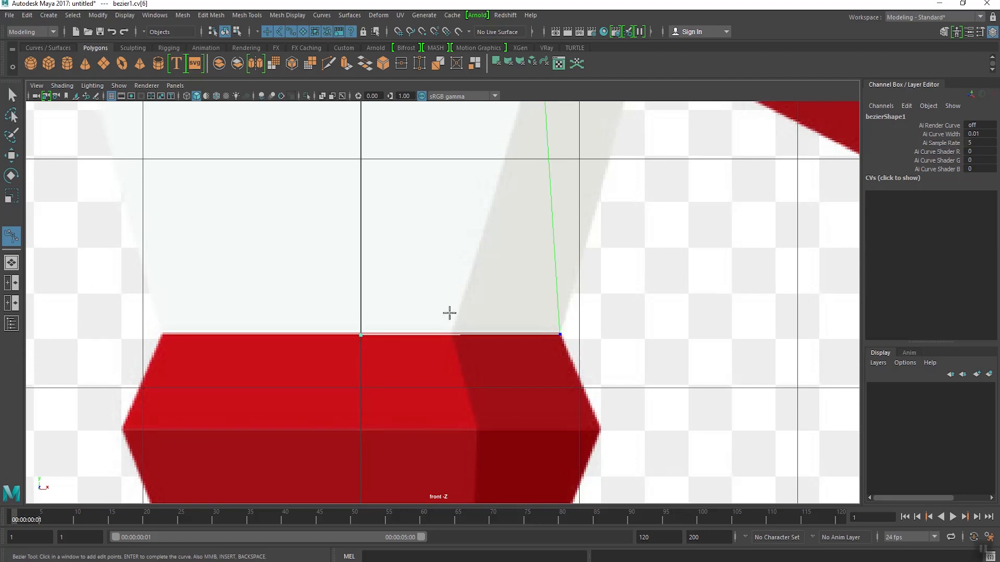
# Step: Switch the curve to control vertex editing and open the Bezier Curves anchor and tangent commands as a floating window
pyautogui.keyDown('alt'); pyautogui.moveTo(488, 273); pyautogui.dragTo(448, 292, button='middle'); pyautogui.keyUp('alt')
pyautogui.press('w')
pyautogui.keyDown('alt'); pyautogui.moveTo(594, 144); pyautogui.dragTo(595, 206, button='middle'); pyautogui.keyUp('alt')
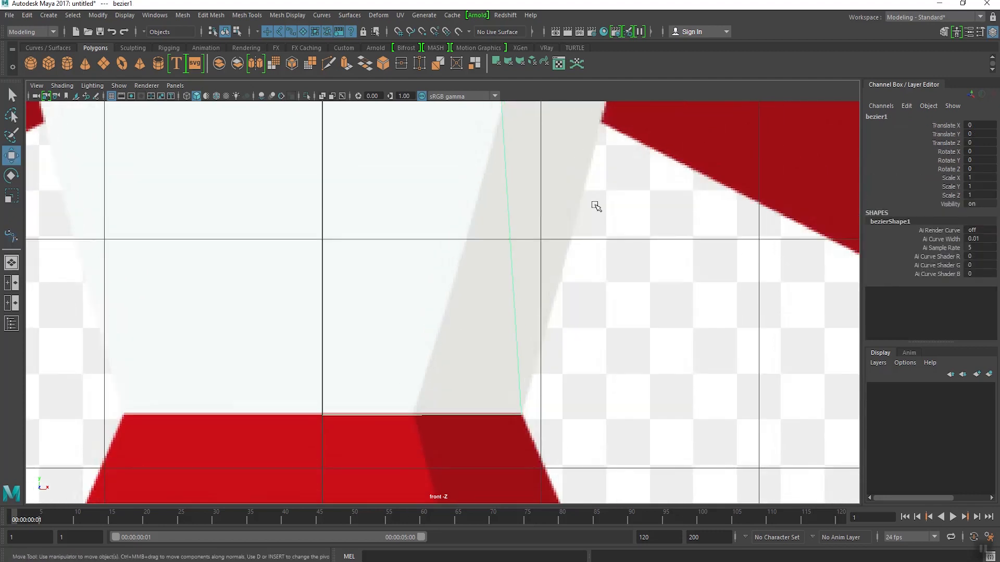
pyautogui.moveTo(506, 161); pyautogui.dragTo(434, 167, button='right')
pyautogui.scroll(-9, 446, 183)
pyautogui.moveTo(457, 219)
pyautogui.keyDown('alt'); pyautogui.mouseDown(button='middle')
pyautogui.moveTo(469, 416)
pyautogui.moveTo(450, 205)
pyautogui.mouseUp(button='middle'); pyautogui.keyUp('alt')
pyautogui.scroll(4, 449, 320)
pyautogui.keyDown('alt'); pyautogui.moveTo(388, 185); pyautogui.dragTo(388, 205, button='middle'); pyautogui.keyUp('alt')
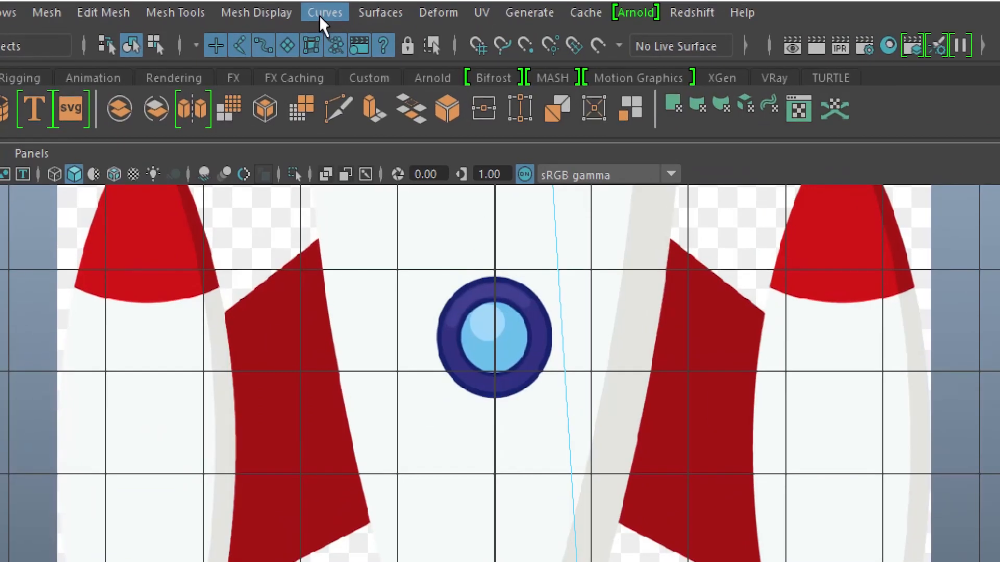
pyautogui.click(324, 15)
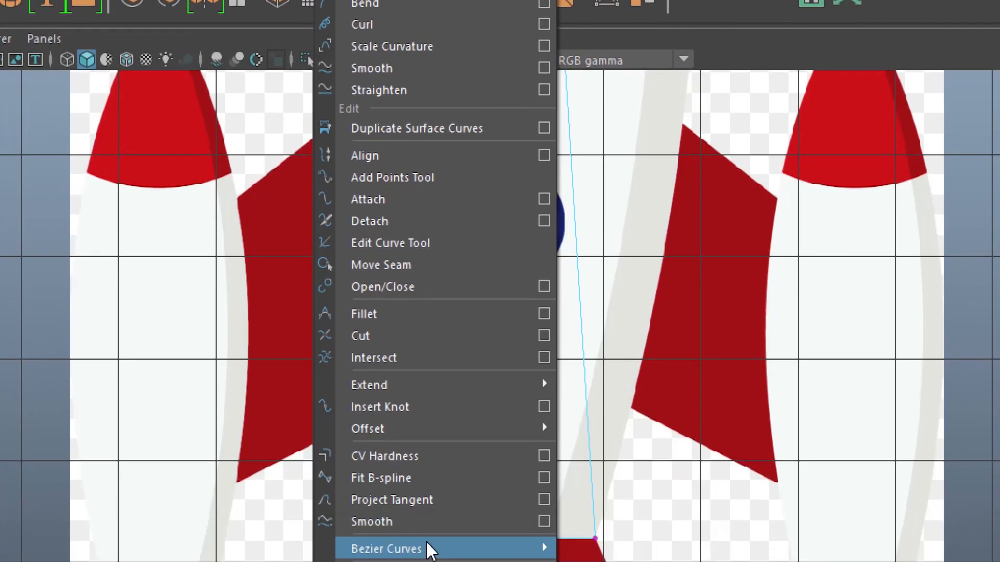
pyautogui.moveTo(474, 508)
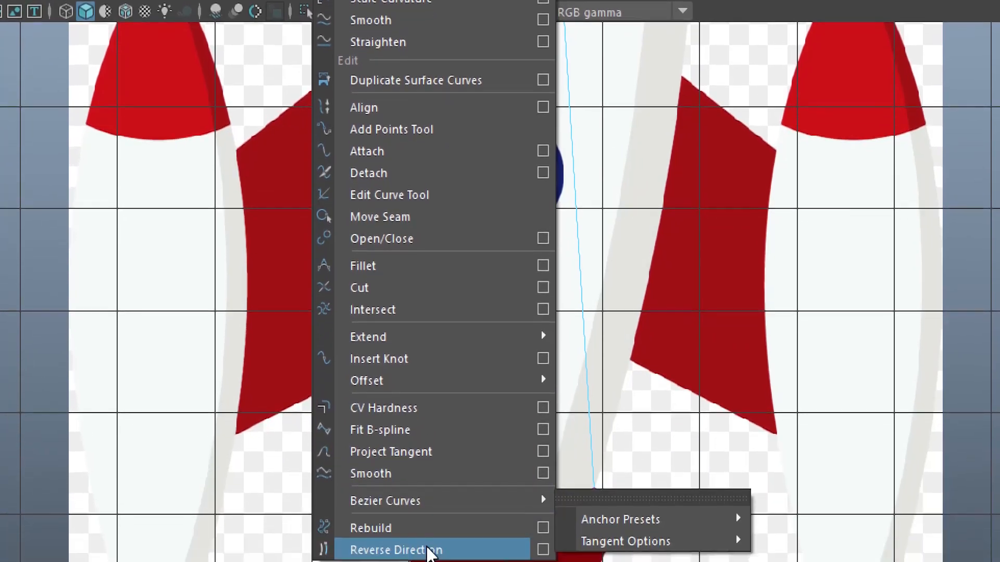
pyautogui.click(651, 488)
pyautogui.moveTo(647, 459); pyautogui.dragTo(806, 385)
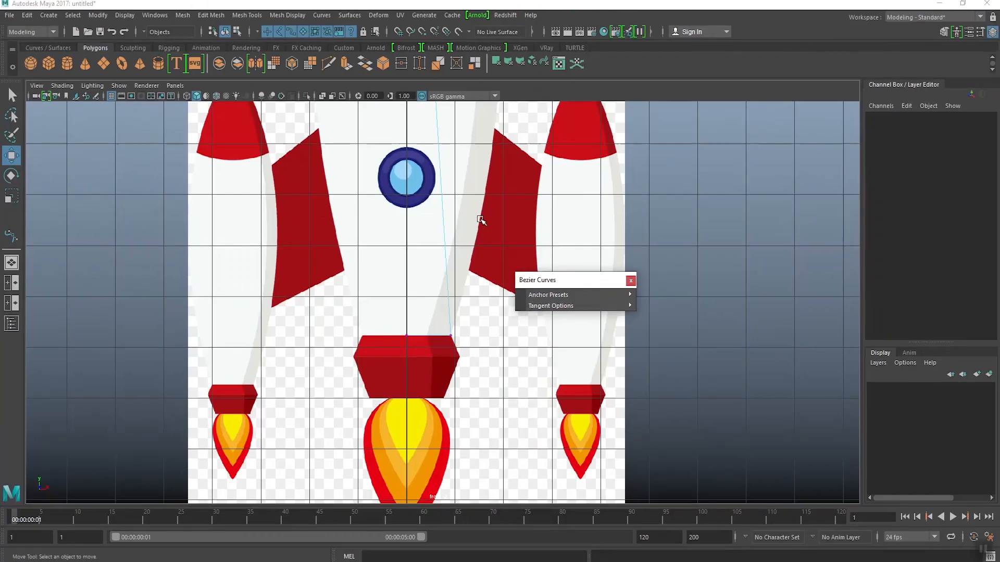
# Step: Set the curve's anchor at the hull's lower right corner to Bezier Corner
pyautogui.keyDown('alt'); pyautogui.moveTo(451, 205); pyautogui.dragTo(397, 212, button='middle'); pyautogui.keyUp('alt')
pyautogui.moveTo(391, 308); pyautogui.dragTo(424, 375)
pyautogui.scroll(4, 408, 359)
pyautogui.keyDown('alt'); pyautogui.moveTo(409, 359); pyautogui.dragTo(446, 330, button='middle'); pyautogui.keyUp('alt')
pyautogui.moveTo(579, 298)
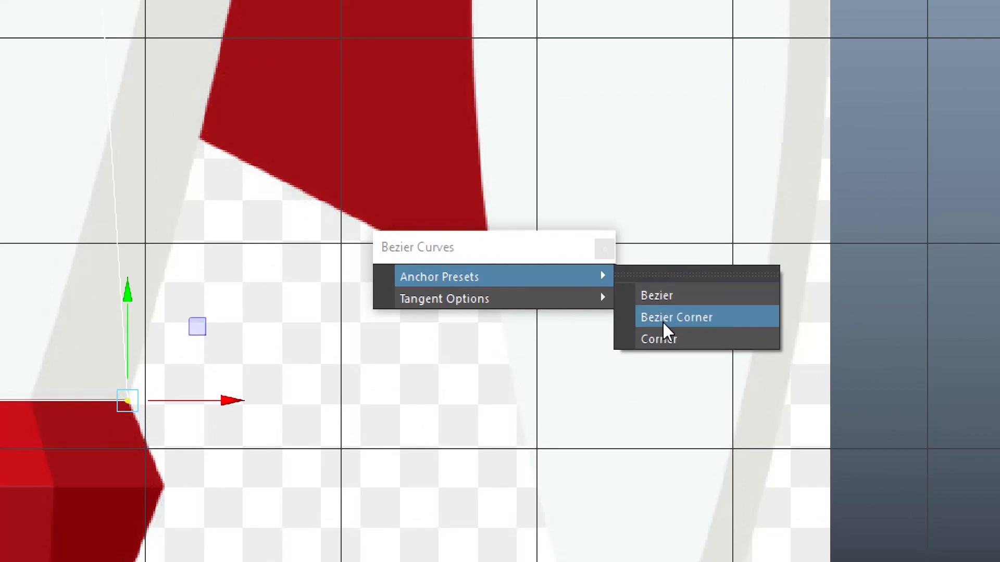
pyautogui.click(676, 319)
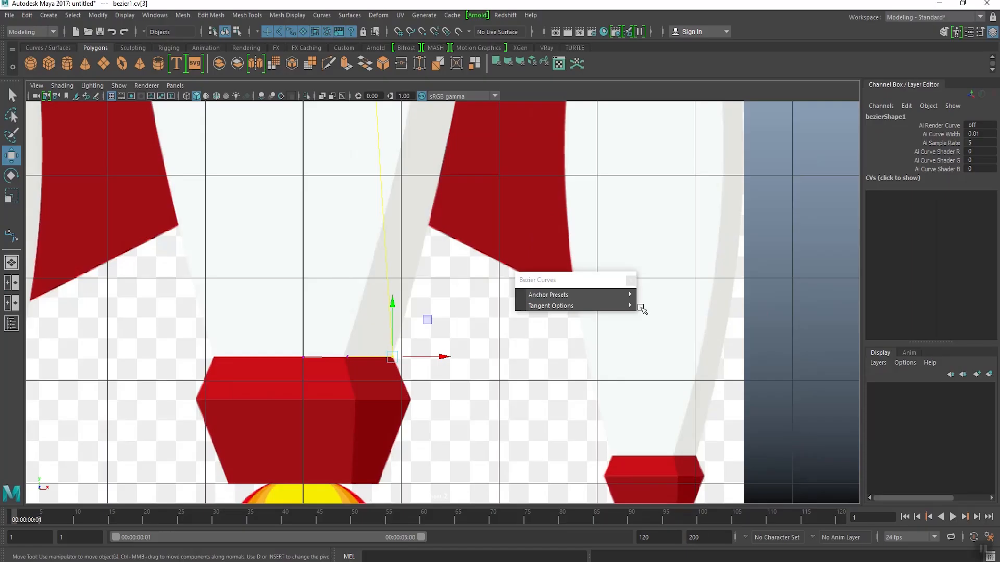
# Step: Move the upper tangent handle of the lower corner anchor outward and up so the curve follows the hull's right edge
pyautogui.moveTo(503, 254); pyautogui.dragTo(651, 390)
pyautogui.keyDown('alt'); pyautogui.moveTo(157, 162); pyautogui.dragTo(234, 367, button='middle'); pyautogui.keyUp('alt')
pyautogui.keyDown('alt'); pyautogui.moveTo(123, 9); pyautogui.dragTo(113, 148, button='middle'); pyautogui.keyUp('alt')
pyautogui.keyDown('alt'); pyautogui.moveTo(384, 230); pyautogui.dragTo(389, 418, button='middle'); pyautogui.keyUp('alt')
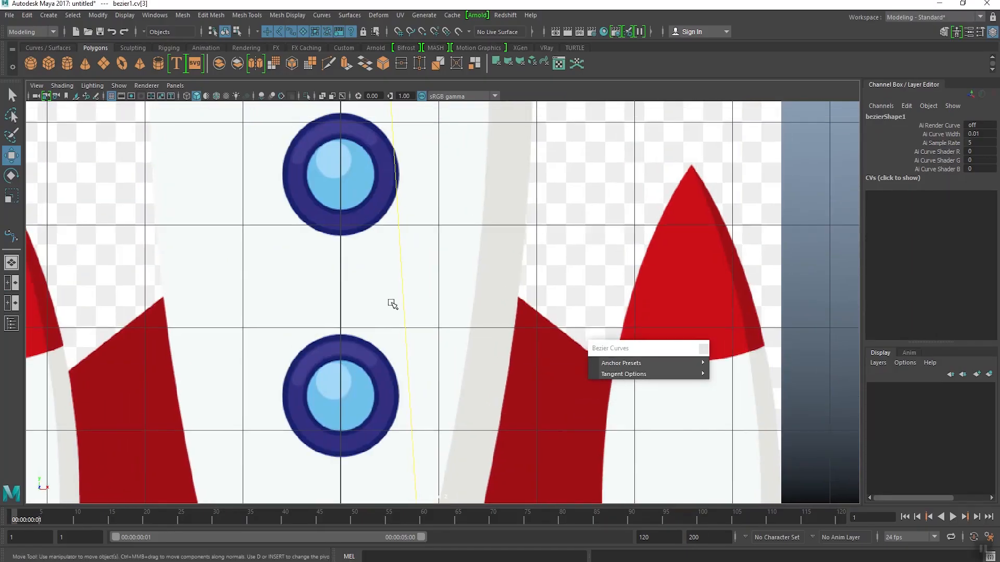
pyautogui.moveTo(388, 208)
pyautogui.keyDown('alt'); pyautogui.mouseDown(button='middle')
pyautogui.moveTo(398, 333)
pyautogui.moveTo(389, 278)
pyautogui.mouseUp(button='middle'); pyautogui.keyUp('alt')
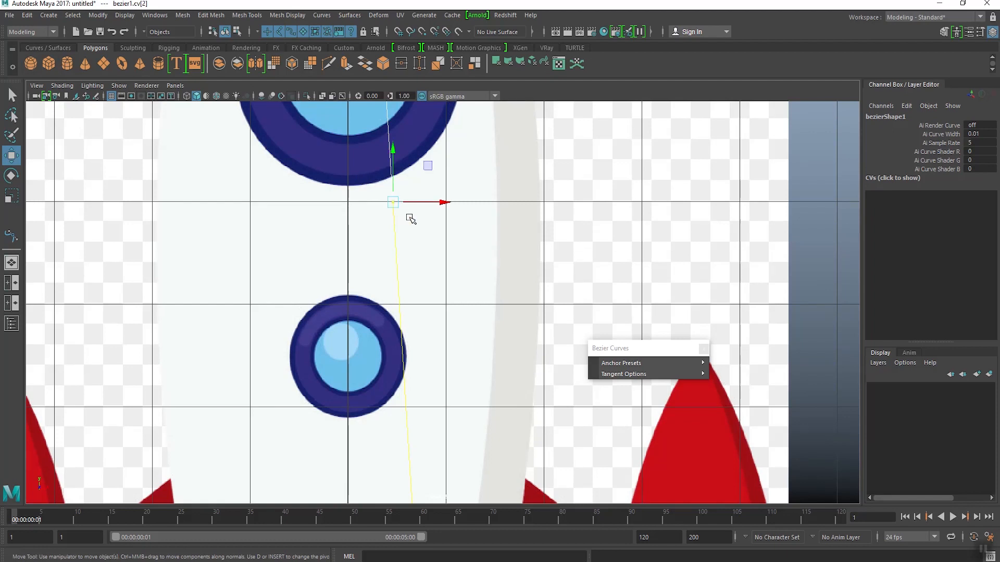
pyautogui.scroll(-6, 411, 219)
pyautogui.keyDown('alt'); pyautogui.moveTo(456, 243); pyautogui.dragTo(420, 243, button='middle'); pyautogui.keyUp('alt')
pyautogui.moveTo(440, 270); pyautogui.dragTo(532, 273)
pyautogui.keyDown('alt'); pyautogui.moveTo(515, 229); pyautogui.dragTo(513, 375, button='middle'); pyautogui.keyUp('alt')
pyautogui.moveTo(484, 377); pyautogui.dragTo(483, 313)
pyautogui.keyDown('alt'); pyautogui.moveTo(483, 312); pyautogui.dragTo(433, 248, button='middle'); pyautogui.keyUp('alt')
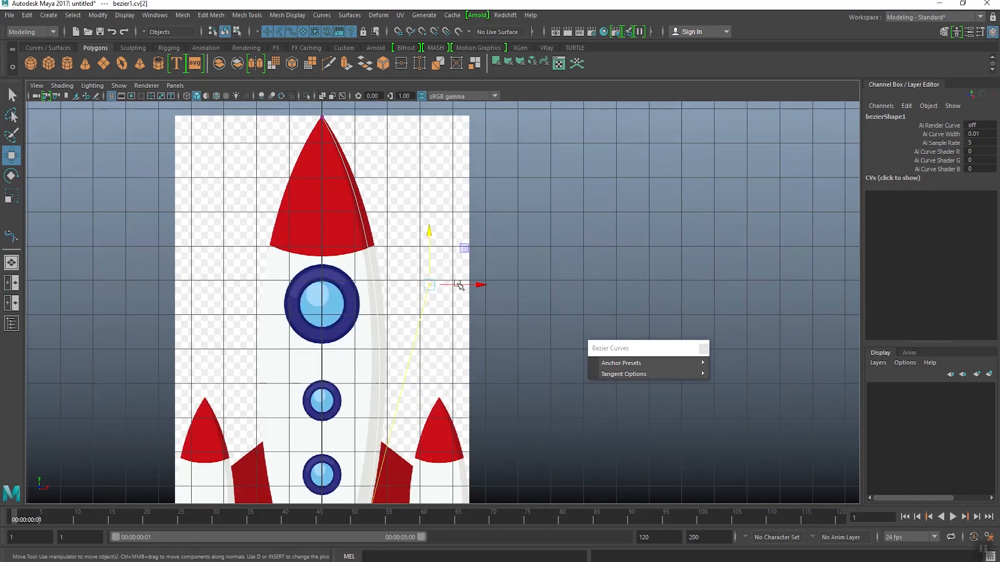
pyautogui.moveTo(458, 285); pyautogui.dragTo(479, 288)
pyautogui.moveTo(444, 233); pyautogui.dragTo(445, 220)
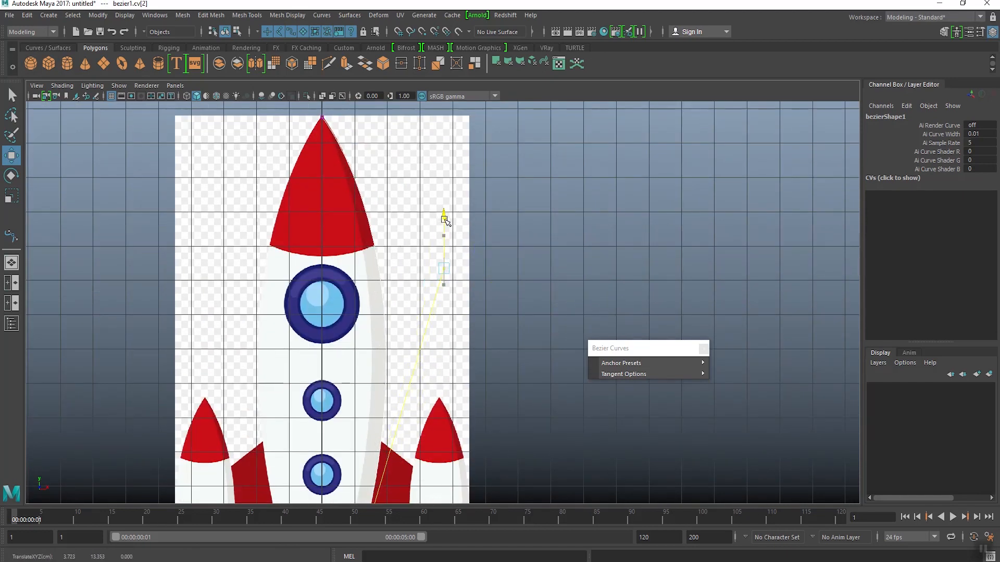
# Step: Adjust the curve's top anchor so it sits on the center line at the very tip of the nose
pyautogui.keyDown('alt'); pyautogui.moveTo(394, 415); pyautogui.dragTo(404, 279, button='middle'); pyautogui.keyUp('alt')
pyautogui.keyDown('alt'); pyautogui.moveTo(349, 131); pyautogui.dragTo(365, 284, button='middle'); pyautogui.keyUp('alt')
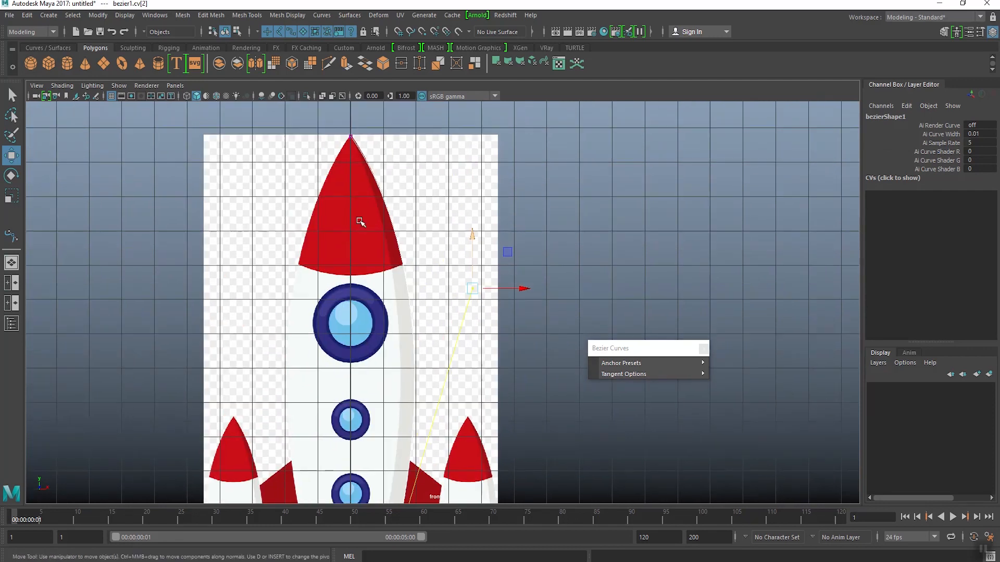
pyautogui.keyDown('alt'); pyautogui.moveTo(360, 220); pyautogui.dragTo(394, 390, button='middle'); pyautogui.keyUp('alt')
pyautogui.scroll(4, 378, 318)
pyautogui.scroll(6, 378, 318)
pyautogui.keyDown('alt'); pyautogui.moveTo(307, 335); pyautogui.dragTo(370, 328, button='middle'); pyautogui.keyUp('alt')
pyautogui.scroll(4, 363, 327)
pyautogui.keyDown('alt'); pyautogui.moveTo(261, 342); pyautogui.dragTo(366, 326, button='middle'); pyautogui.keyUp('alt')
pyautogui.scroll(2, 365, 326)
pyautogui.moveTo(325, 312); pyautogui.dragTo(370, 364)
pyautogui.moveTo(342, 272); pyautogui.dragTo(341, 262)
pyautogui.scroll(6, 359, 333)
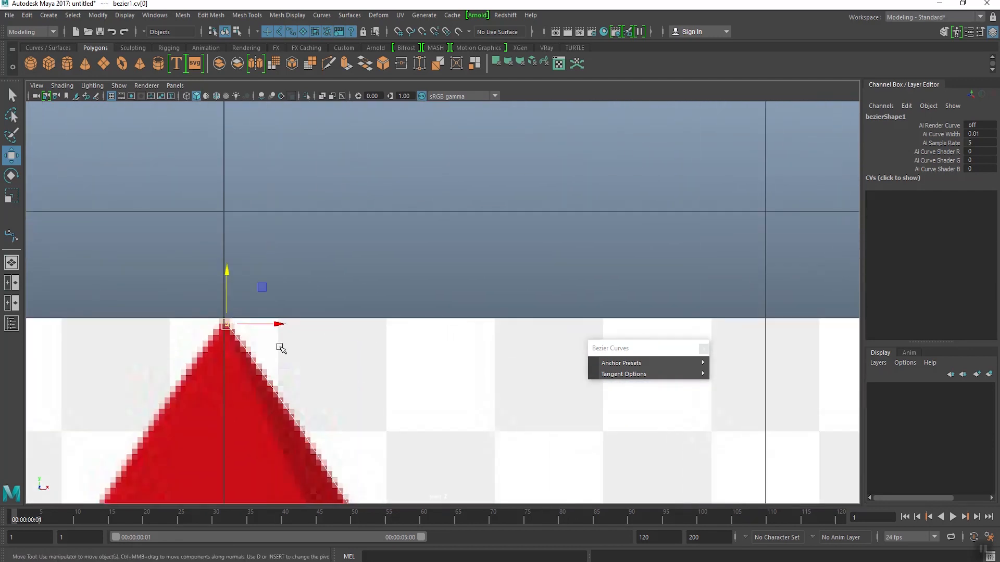
pyautogui.keyDown('alt'); pyautogui.moveTo(219, 352); pyautogui.dragTo(374, 336, button='middle'); pyautogui.keyUp('alt')
pyautogui.scroll(6, 376, 337)
pyautogui.scroll(3, 375, 336)
pyautogui.moveTo(363, 326); pyautogui.dragTo(354, 327)
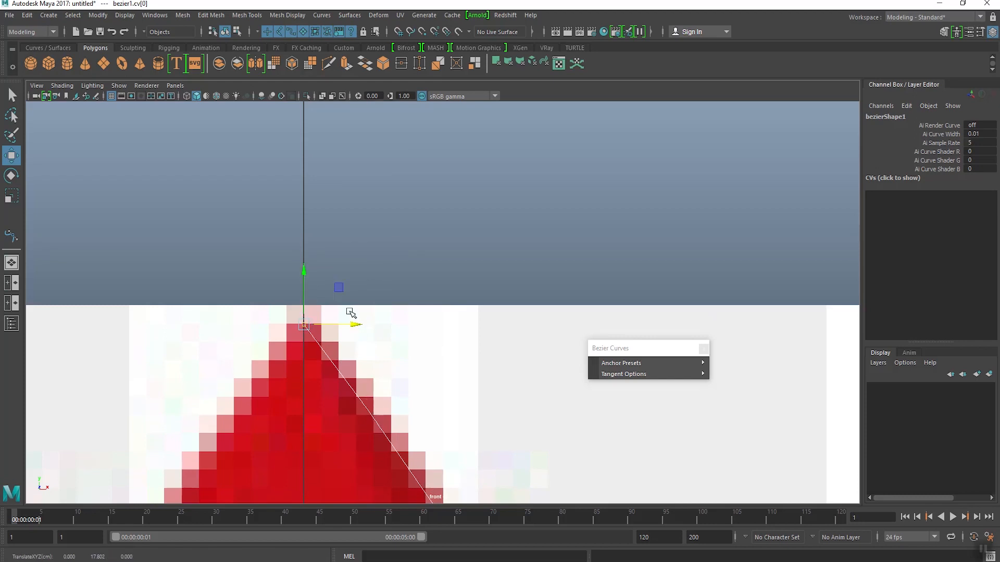
# Step: Level the curve's base anchor on the center line with the nozzle's top edge and reselect the whole curve in object mode
pyautogui.scroll(-10, 312, 292)
pyautogui.scroll(5, 412, 402)
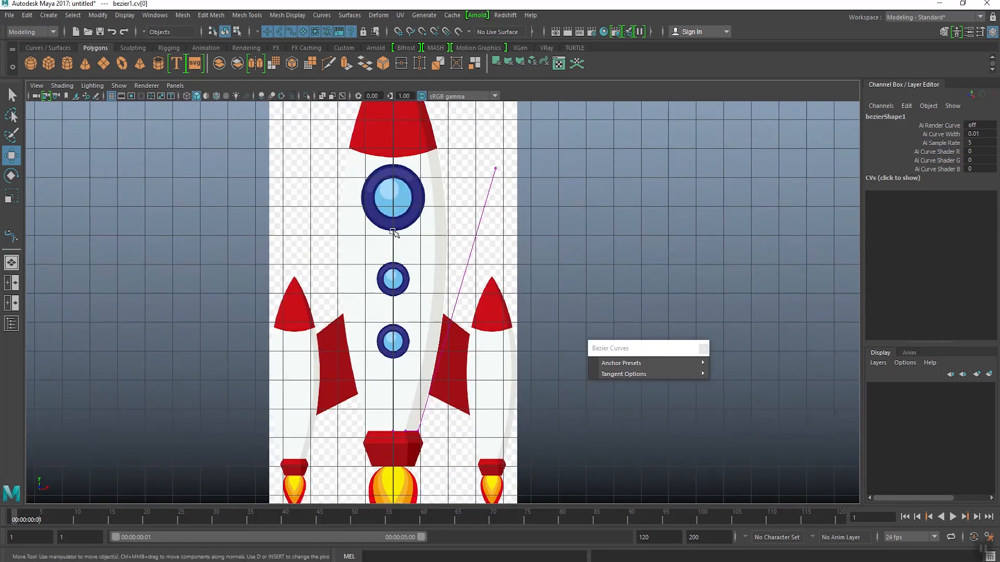
pyautogui.scroll(12, 412, 402)
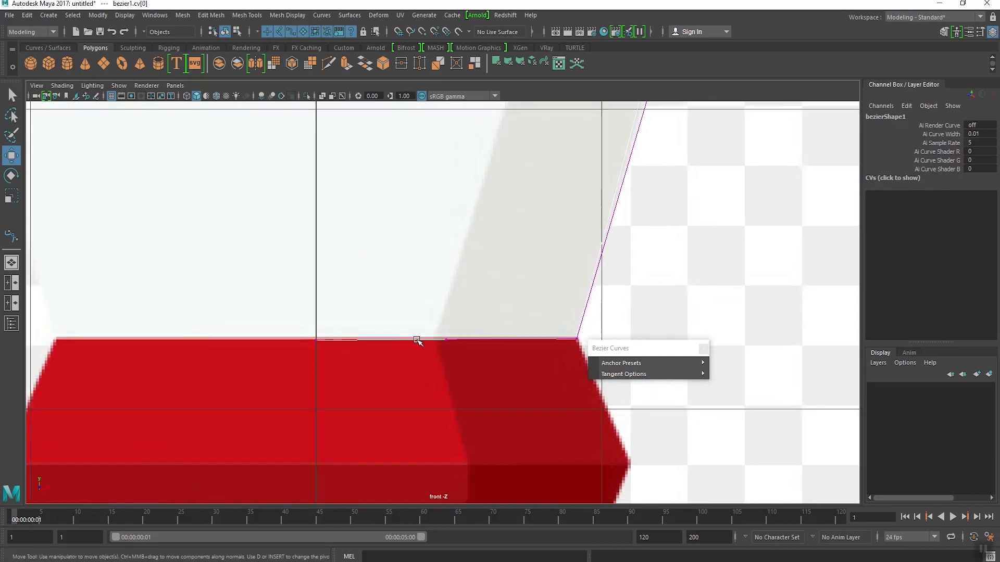
pyautogui.moveTo(258, 341); pyautogui.dragTo(291, 364)
pyautogui.keyDown('alt'); pyautogui.moveTo(307, 359); pyautogui.dragTo(249, 341, button='middle'); pyautogui.keyUp('alt')
pyautogui.moveTo(211, 291); pyautogui.dragTo(211, 287)
pyautogui.click(408, 286)
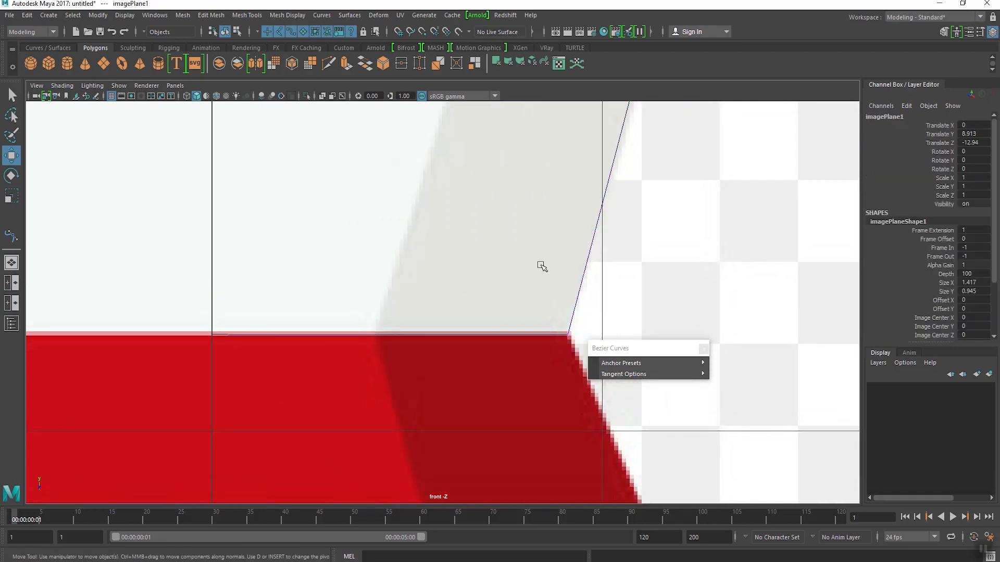
pyautogui.keyDown('alt'); pyautogui.moveTo(541, 265); pyautogui.dragTo(462, 296, button='middle'); pyautogui.keyUp('alt')
pyautogui.click(514, 282)
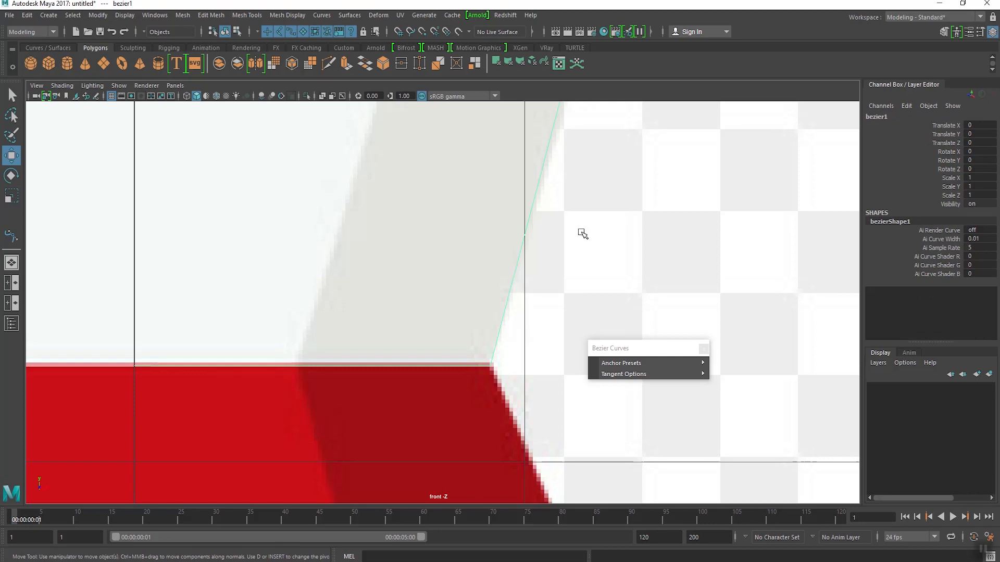
# Step: Show the curve in the perspective view, open the Revolve options and close the floating Bezier Curves window
pyautogui.press('space')
pyautogui.press('space')
pyautogui.keyDown('alt'); pyautogui.moveTo(489, 235); pyautogui.dragTo(424, 266); pyautogui.keyUp('alt')
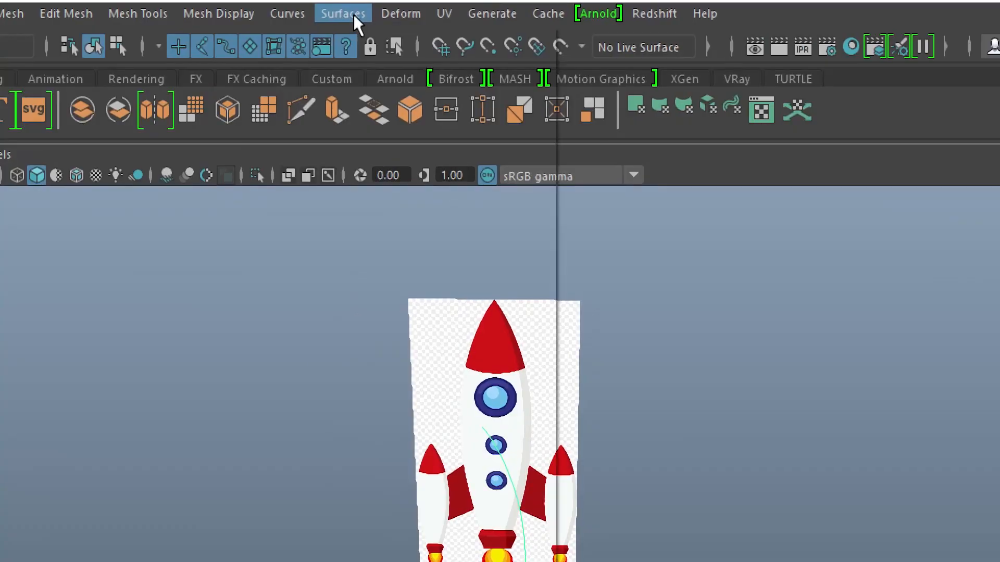
pyautogui.click(354, 16)
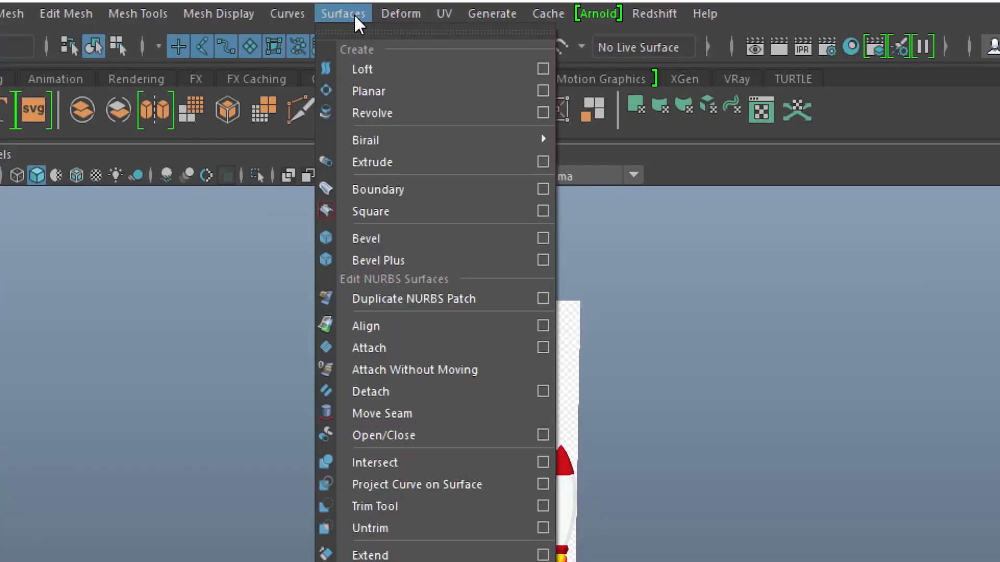
pyautogui.click(542, 113)
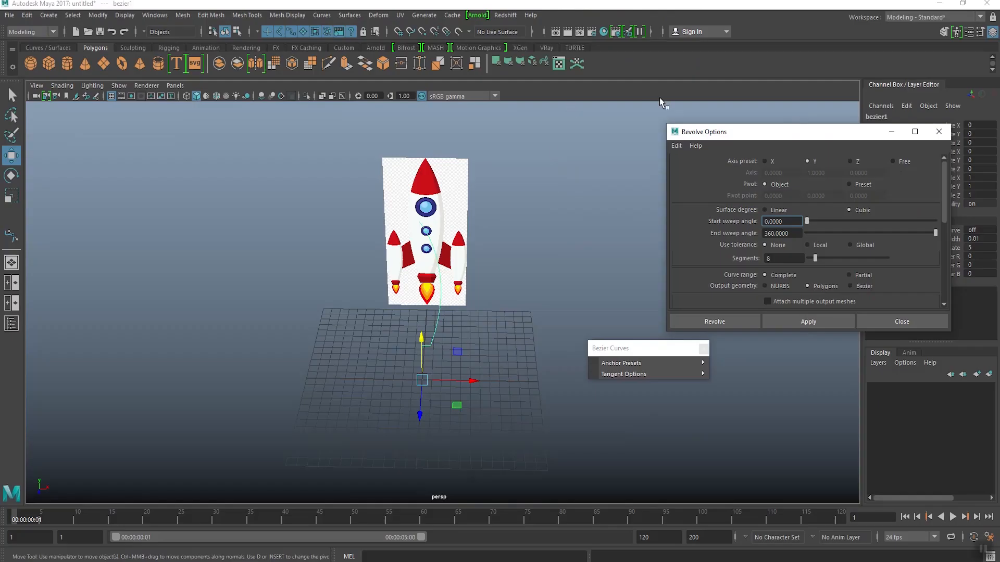
pyautogui.moveTo(713, 137); pyautogui.dragTo(589, 137)
pyautogui.click(703, 348)
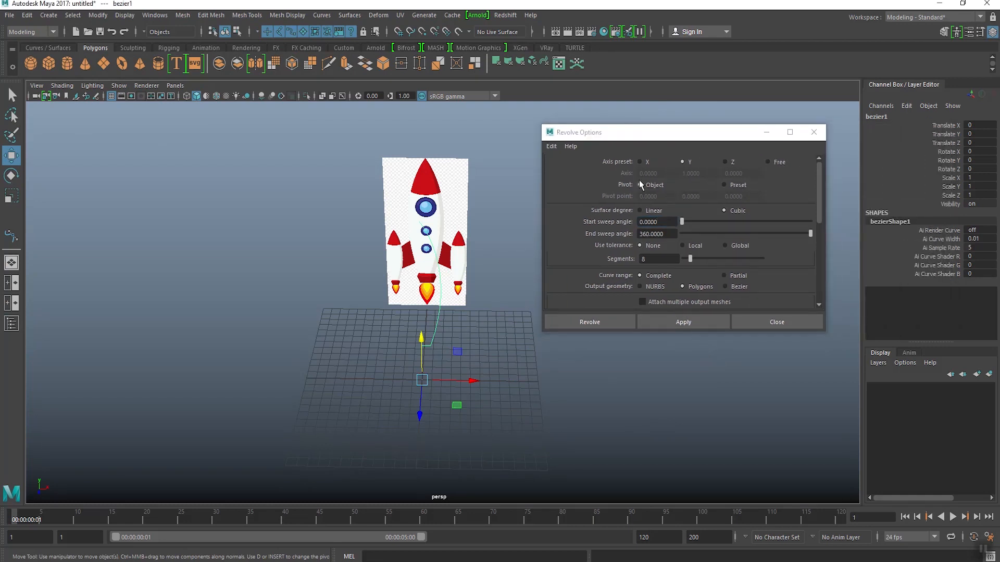
# Step: Reset the Revolve options and set the output geometry to Polygons, keeping the Y axis
pyautogui.click(551, 146)
pyautogui.click(562, 167)
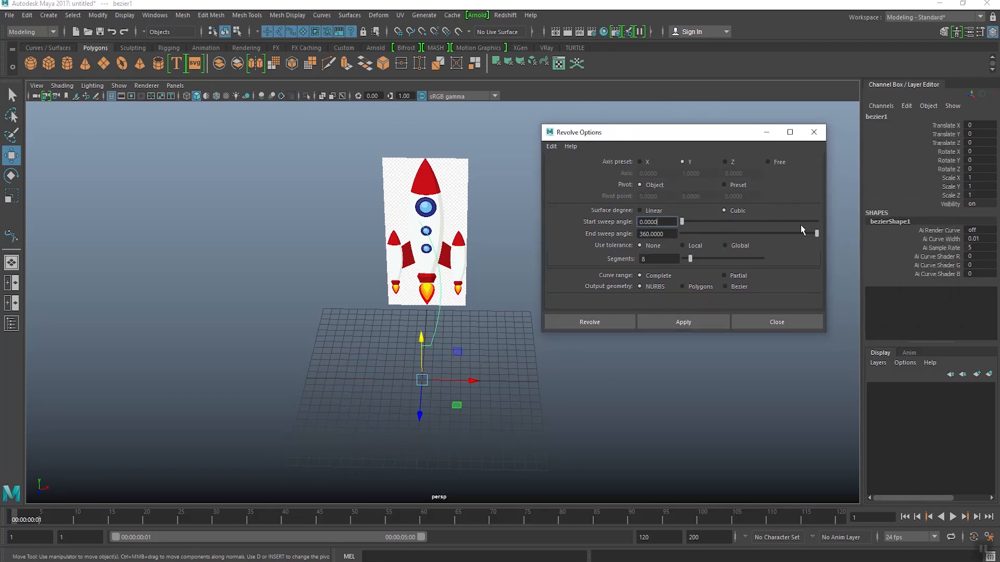
pyautogui.click(701, 287)
pyautogui.scroll(-1, 702, 289)
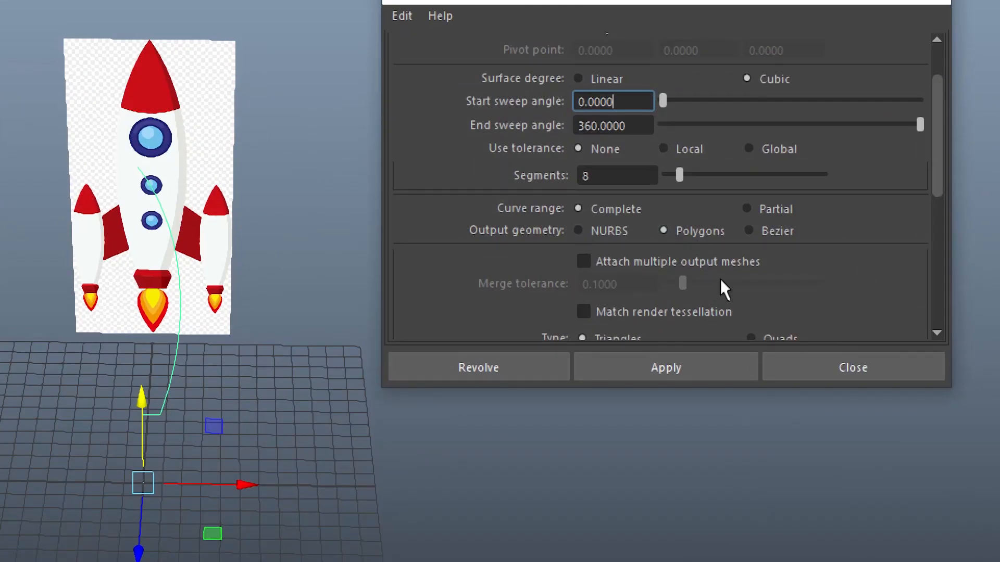
pyautogui.scroll(2, 932, 104)
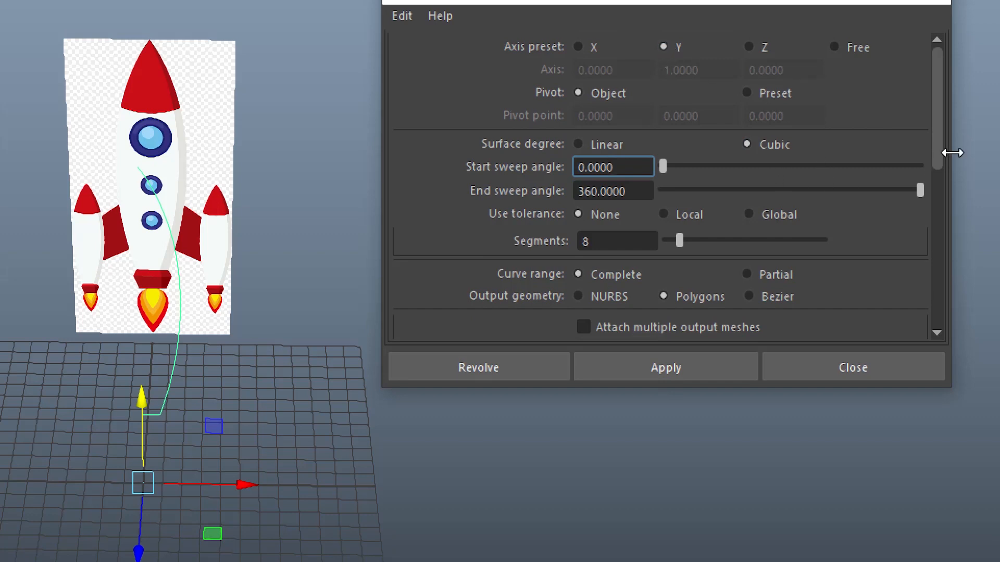
# Step: Set the revolve tessellation method to General with Number U 17 and Number V 21
pyautogui.scroll(-9, 939, 209)
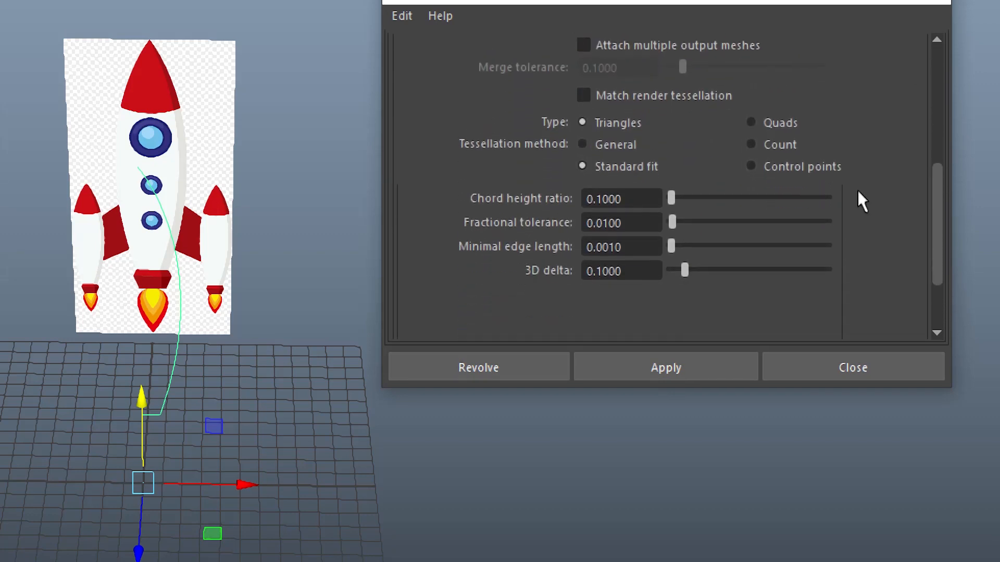
pyautogui.click(608, 146)
pyautogui.moveTo(937, 257); pyautogui.dragTo(949, 293)
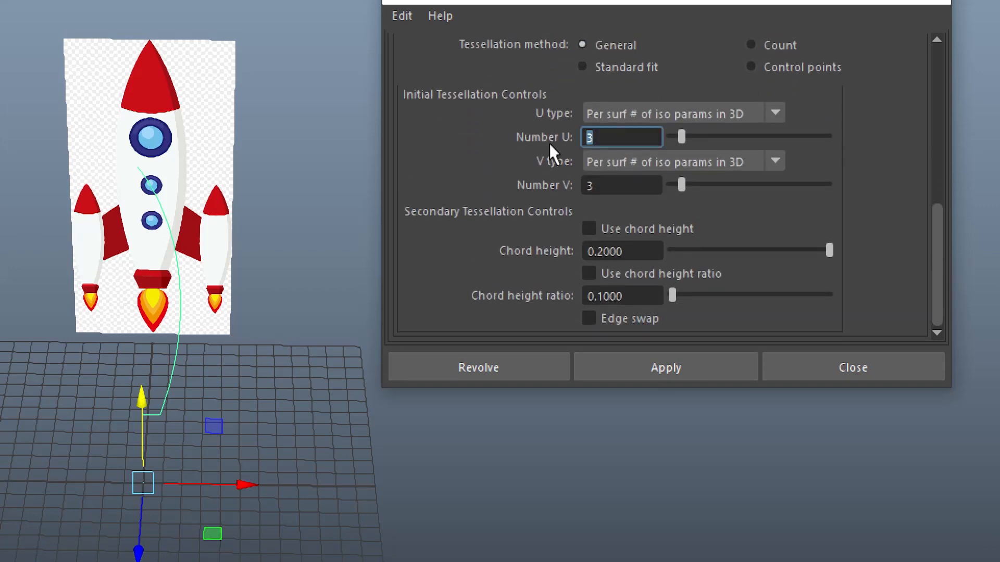
pyautogui.press('BackSpace')
pyautogui.press('Tab')
pyautogui.press('Tab')
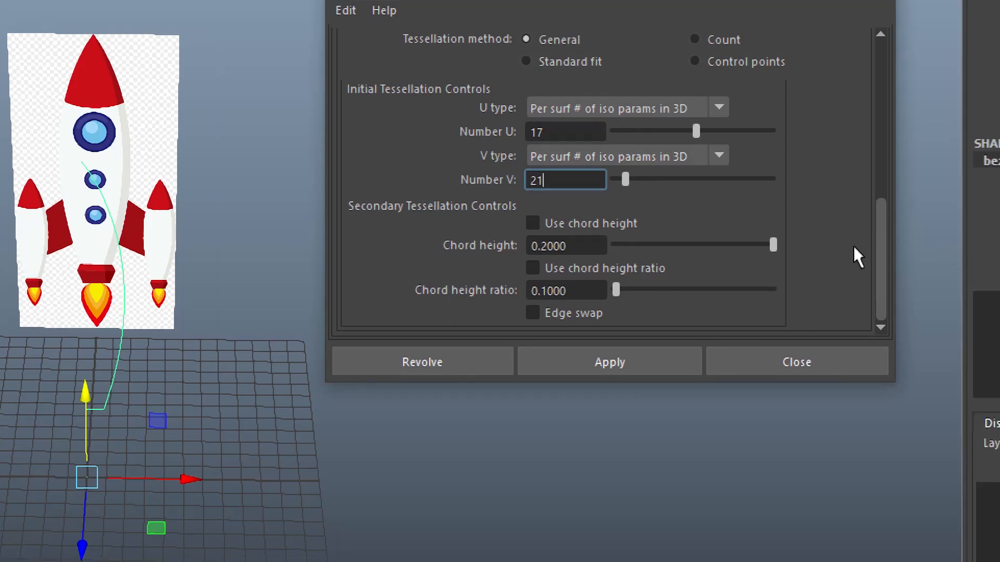
# Step: Revolve the profile curve into the rocket body and view the mesh from the side
pyautogui.click(495, 371)
pyautogui.keyDown('alt'); pyautogui.moveTo(78, 320); pyautogui.dragTo(291, 323, button='middle'); pyautogui.keyUp('alt')
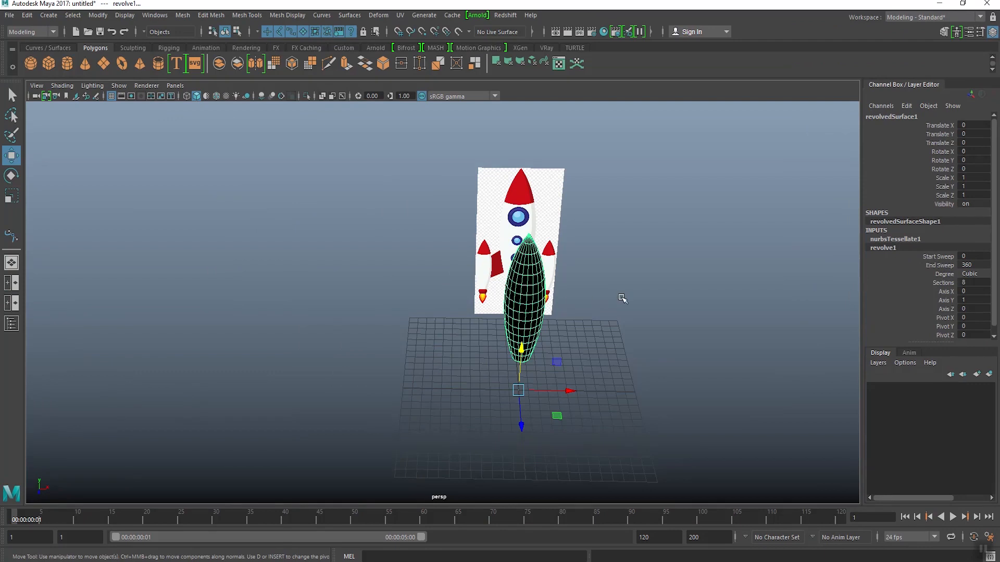
pyautogui.keyDown('alt'); pyautogui.moveTo(461, 319); pyautogui.dragTo(369, 268); pyautogui.keyUp('alt')
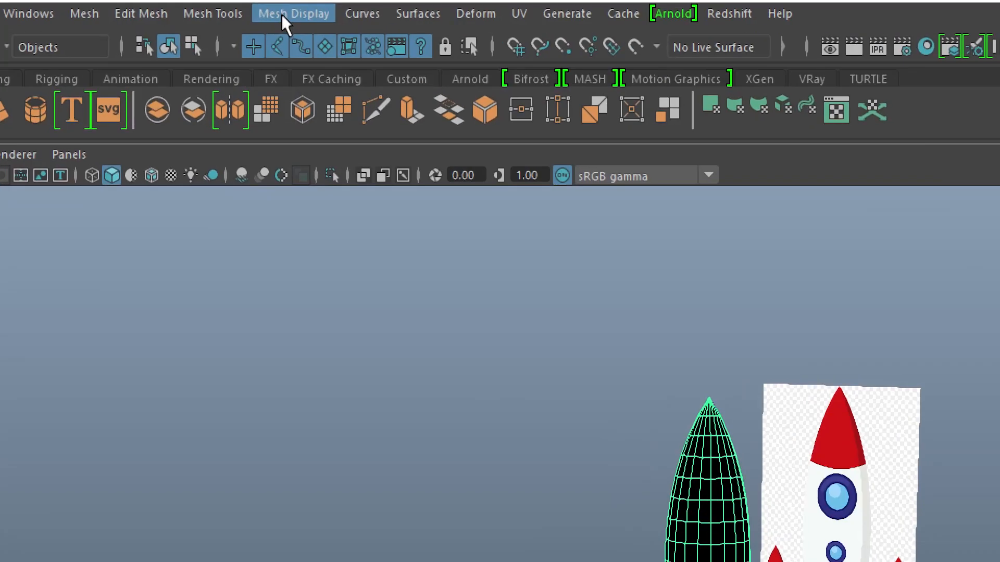
# Step: Reverse the normals of the revolved rocket body so its surface faces outward, and deselect it
pyautogui.click(281, 16)
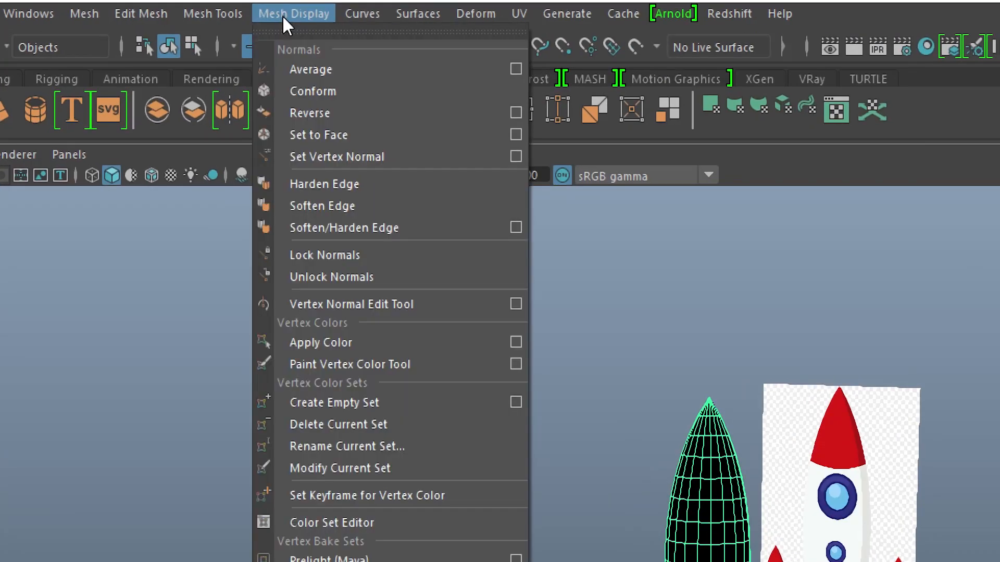
pyautogui.click(301, 112)
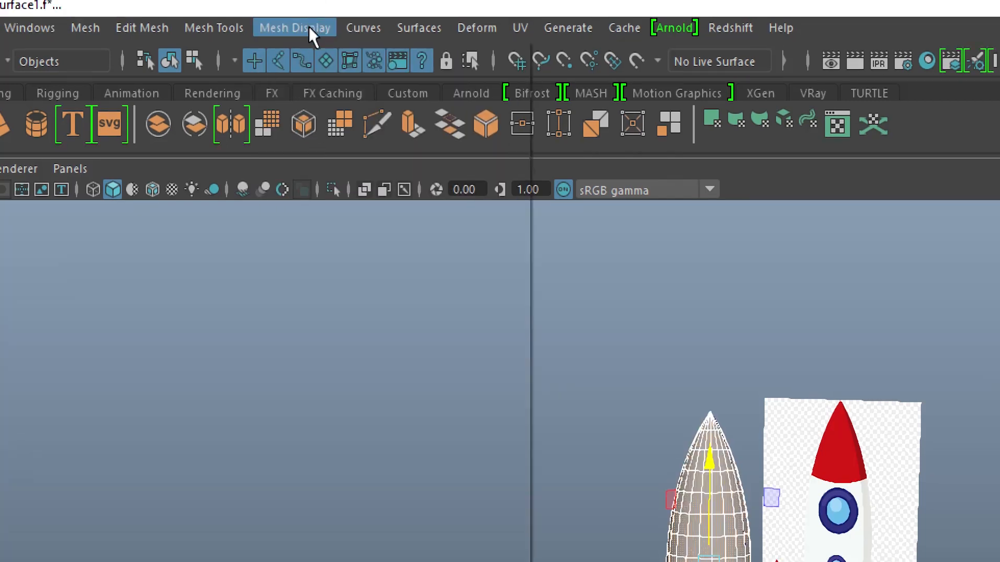
pyautogui.click(293, 14)
pyautogui.click(322, 120)
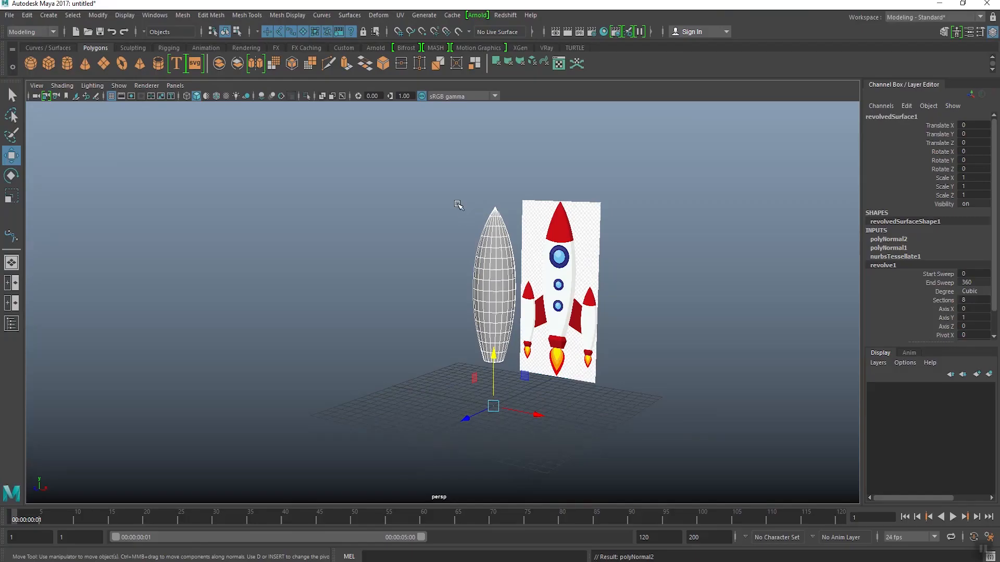
pyautogui.click(700, 370)
# Step: Examine the rocket body's shading and mesh density from the nose tip down to the base
pyautogui.scroll(5, 786, 484)
pyautogui.keyDown('alt'); pyautogui.moveTo(589, 268); pyautogui.dragTo(489, 312, button='middle'); pyautogui.keyUp('alt')
pyautogui.keyDown('alt'); pyautogui.moveTo(489, 306); pyautogui.dragTo(535, 302); pyautogui.keyUp('alt')
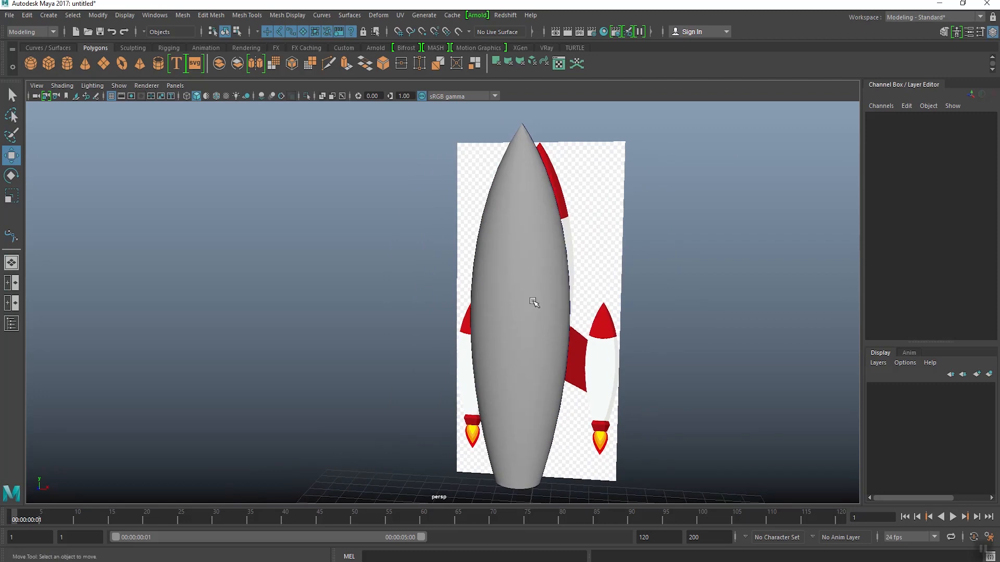
pyautogui.click(535, 303)
pyautogui.scroll(8, 468, 338)
pyautogui.keyDown('alt'); pyautogui.moveTo(486, 336); pyautogui.dragTo(468, 279, button='middle'); pyautogui.keyUp('alt')
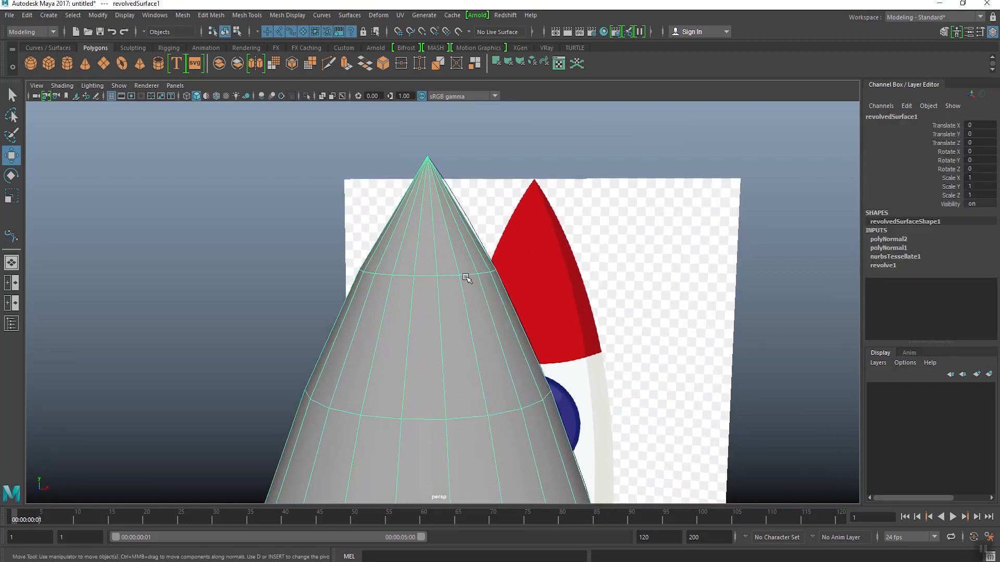
pyautogui.scroll(-8, 468, 281)
pyautogui.keyDown('alt'); pyautogui.moveTo(441, 312); pyautogui.dragTo(443, 151, button='middle'); pyautogui.keyUp('alt')
pyautogui.keyDown('alt'); pyautogui.moveTo(466, 254); pyautogui.dragTo(461, 273); pyautogui.keyUp('alt')
pyautogui.keyDown('alt'); pyautogui.moveTo(461, 254); pyautogui.dragTo(471, 335, button='middle'); pyautogui.keyUp('alt')
# Step: Refine the rocket body's tessellation by raising U Number to 29 and V Number to 32
pyautogui.click(878, 258)
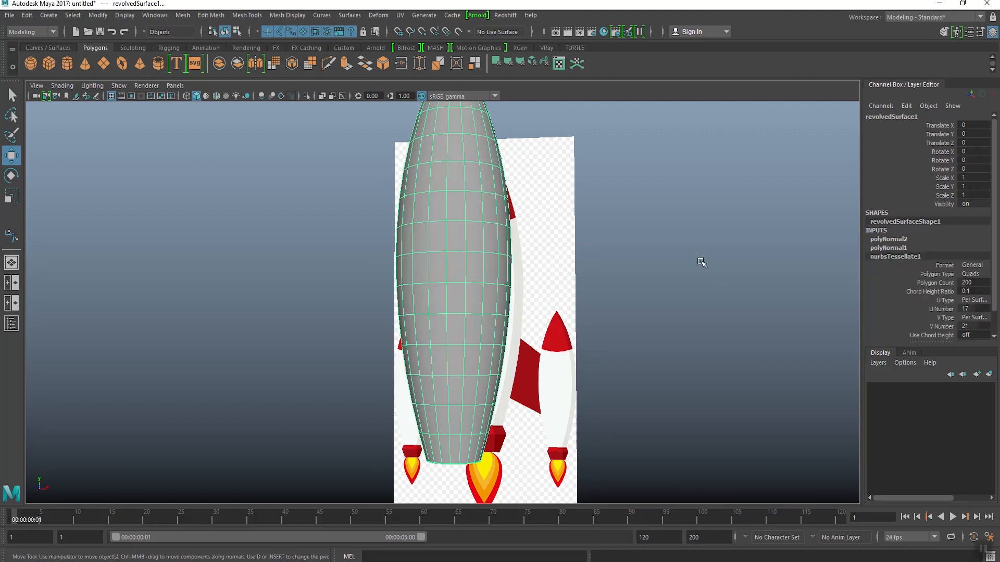
pyautogui.keyDown('alt'); pyautogui.moveTo(492, 118); pyautogui.dragTo(531, 245, button='middle'); pyautogui.keyUp('alt')
pyautogui.scroll(5, 529, 240)
pyautogui.keyDown('alt'); pyautogui.moveTo(524, 209); pyautogui.dragTo(475, 296, button='middle'); pyautogui.keyUp('alt')
pyautogui.scroll(5, 479, 297)
pyautogui.keyDown('alt'); pyautogui.moveTo(615, 271); pyautogui.dragTo(563, 280, button='middle'); pyautogui.keyUp('alt')
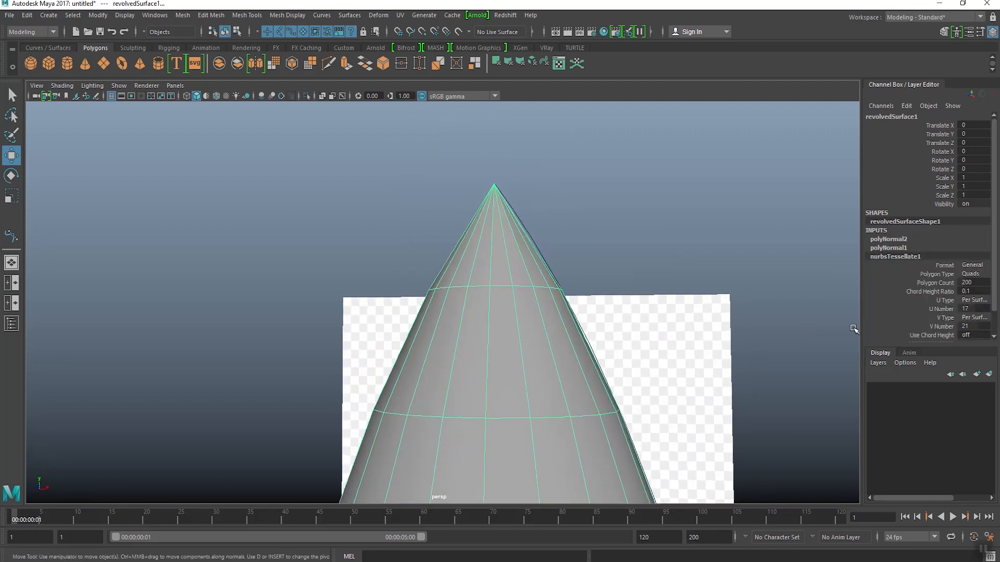
pyautogui.scroll(-1, 928, 312)
pyautogui.click(934, 285)
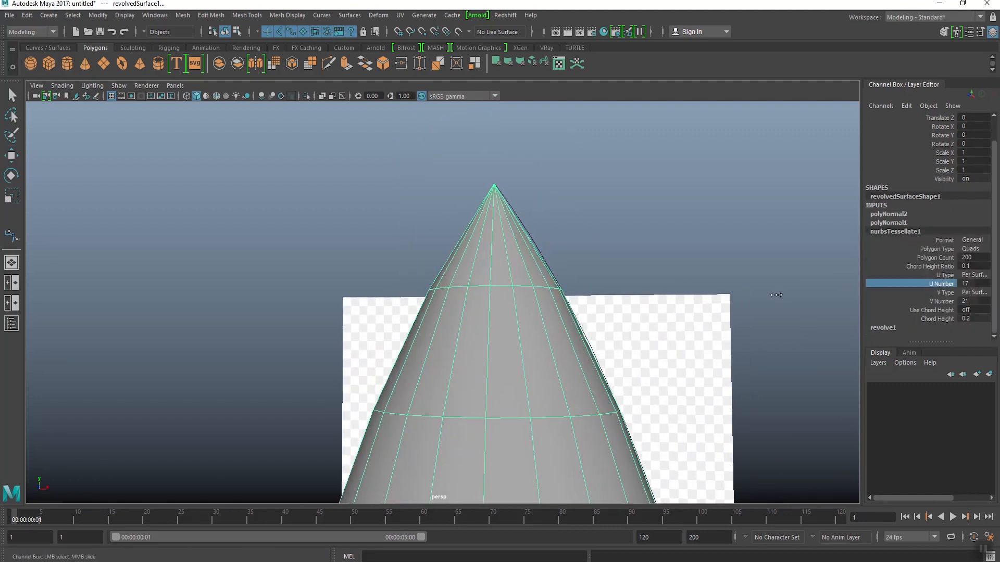
pyautogui.moveTo(776, 295); pyautogui.dragTo(832, 289, button='middle')
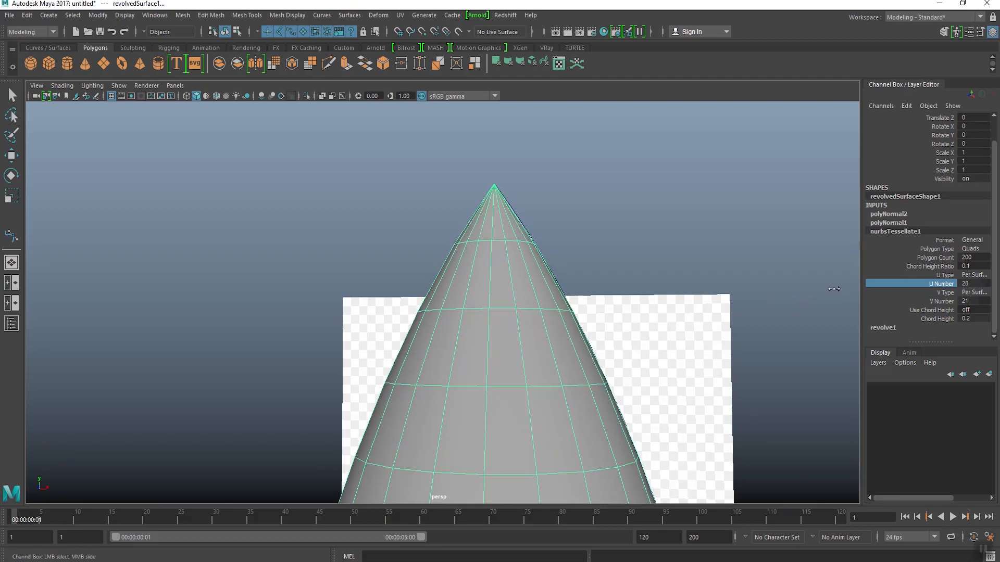
pyautogui.click(936, 302)
pyautogui.moveTo(770, 308); pyautogui.dragTo(830, 308, button='middle')
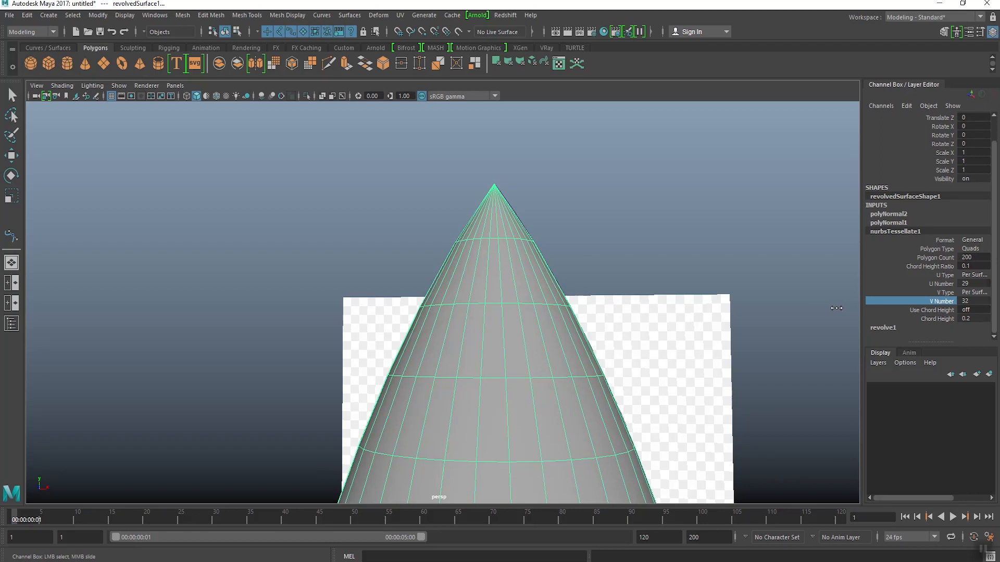
# Step: Turn on the smooth mesh preview for the rocket body and check the result with the mesh deselected
pyautogui.click(721, 245)
pyautogui.keyDown('alt'); pyautogui.moveTo(698, 254); pyautogui.dragTo(575, 333, button='right'); pyautogui.keyUp('alt')
pyautogui.keyDown('alt'); pyautogui.moveTo(575, 333); pyautogui.dragTo(571, 267, button='middle'); pyautogui.keyUp('alt')
pyautogui.keyDown('alt'); pyautogui.moveTo(572, 267); pyautogui.dragTo(484, 334, button='right'); pyautogui.keyUp('alt')
pyautogui.click(464, 343)
pyautogui.press('3')
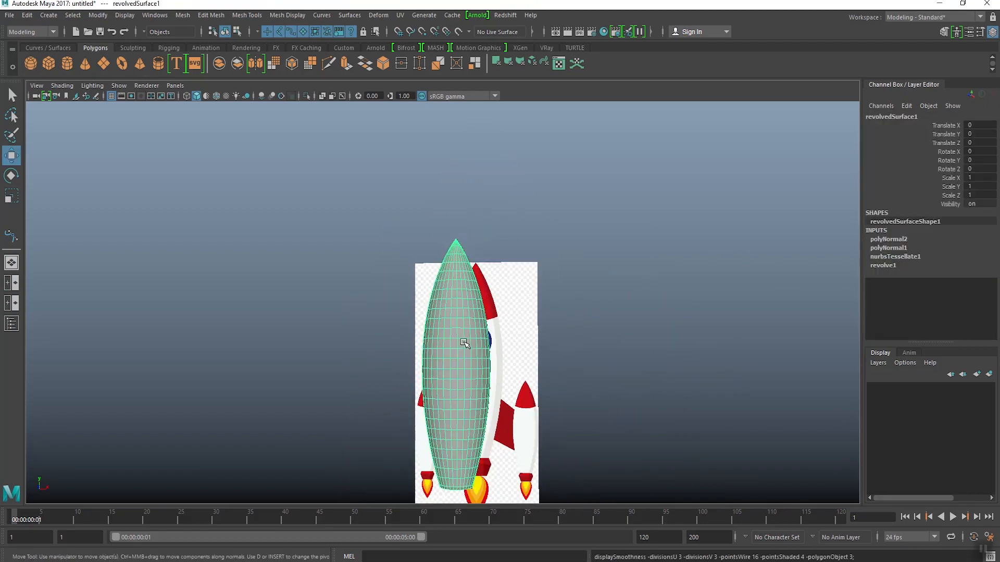
pyautogui.keyDown('alt'); pyautogui.moveTo(464, 343); pyautogui.dragTo(388, 305); pyautogui.keyUp('alt')
pyautogui.click(323, 285)
pyautogui.keyDown('alt'); pyautogui.moveTo(359, 297); pyautogui.dragTo(378, 263, button='middle'); pyautogui.keyUp('alt')
pyautogui.keyDown('alt'); pyautogui.moveTo(383, 264); pyautogui.dragTo(433, 266); pyautogui.keyUp('alt')
# Step: Switch to the front view, select the rocket body and close in on the red nozzle beneath it
pyautogui.press('space')
pyautogui.press('space')
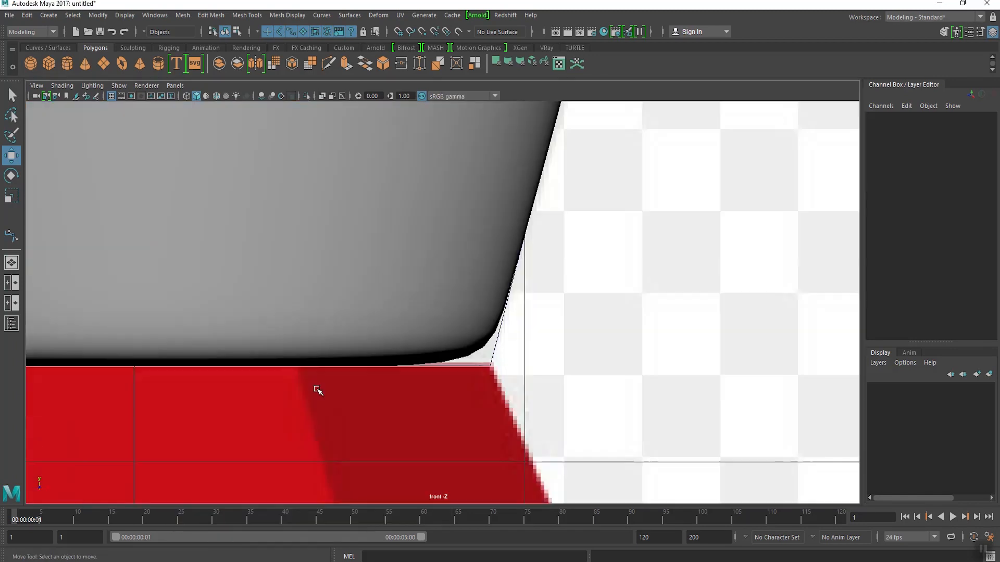
pyautogui.scroll(-10, 360, 373)
pyautogui.click(386, 276)
pyautogui.scroll(5, 415, 308)
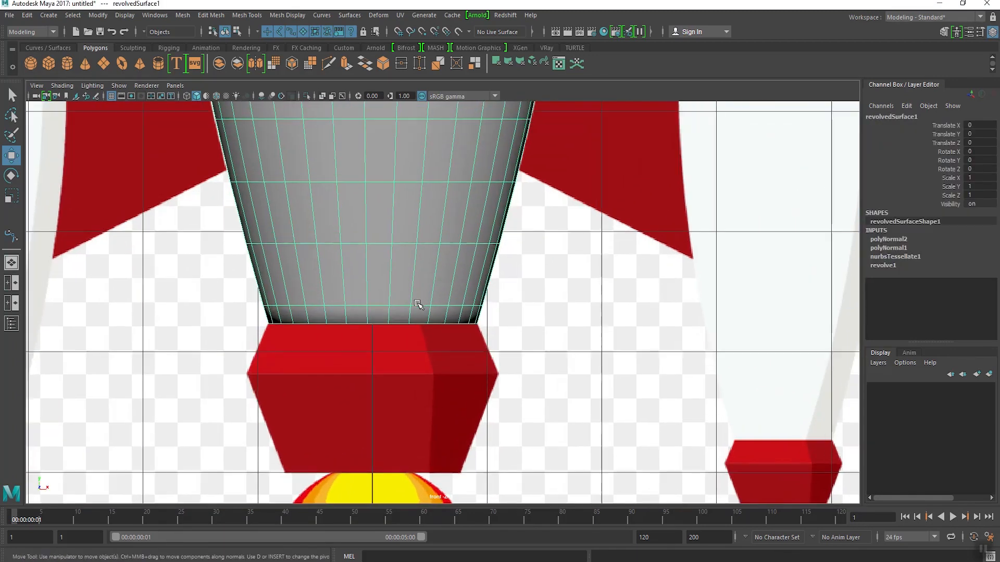
pyautogui.keyDown('alt'); pyautogui.moveTo(406, 306); pyautogui.dragTo(417, 259, button='middle'); pyautogui.keyUp('alt')
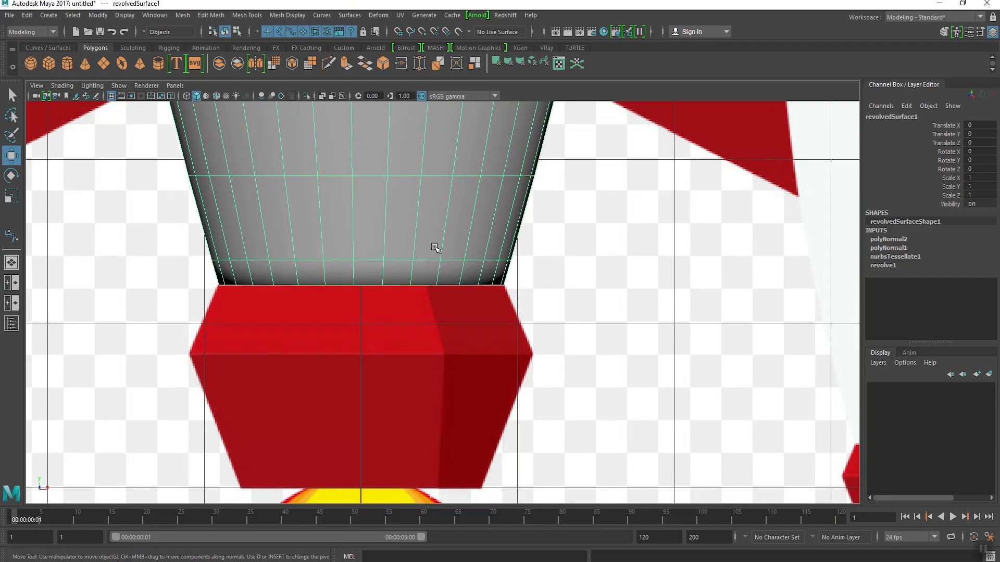
# Step: Start a Bezier curve at the body's lower right corner and add a point on the red nozzle's outermost right corner
pyautogui.click(55, 15)
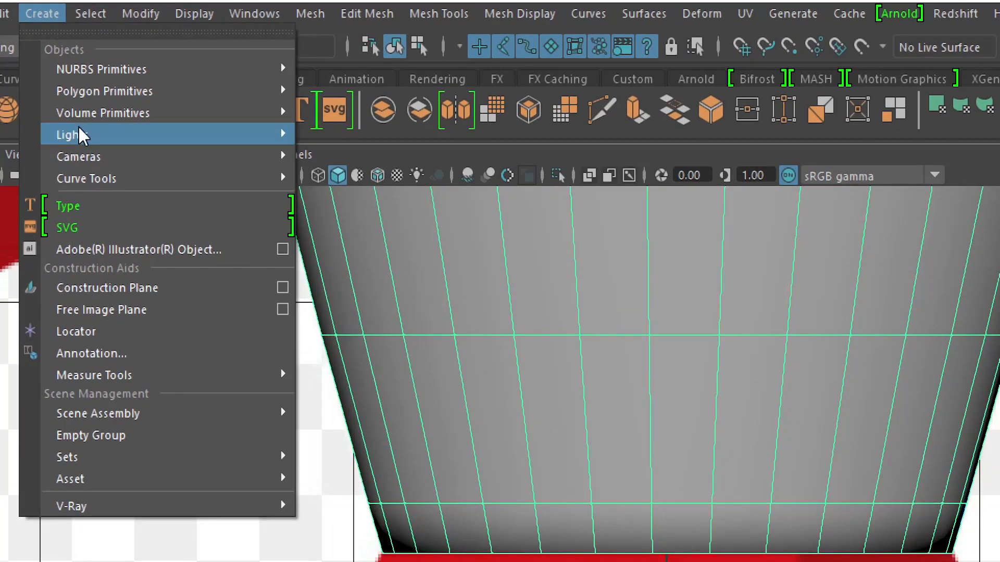
pyautogui.moveTo(276, 182)
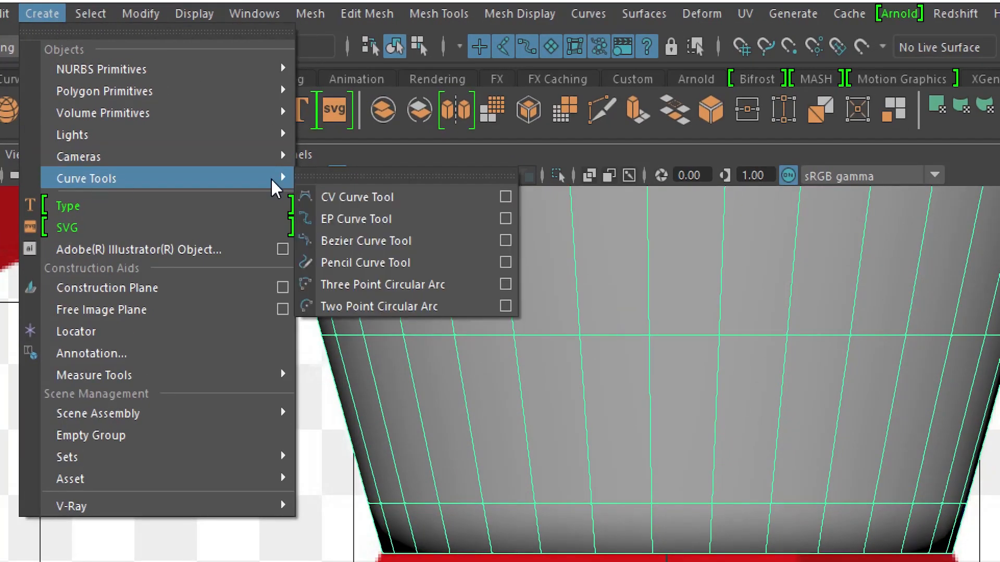
pyautogui.click(365, 244)
pyautogui.scroll(-5, 723, 433)
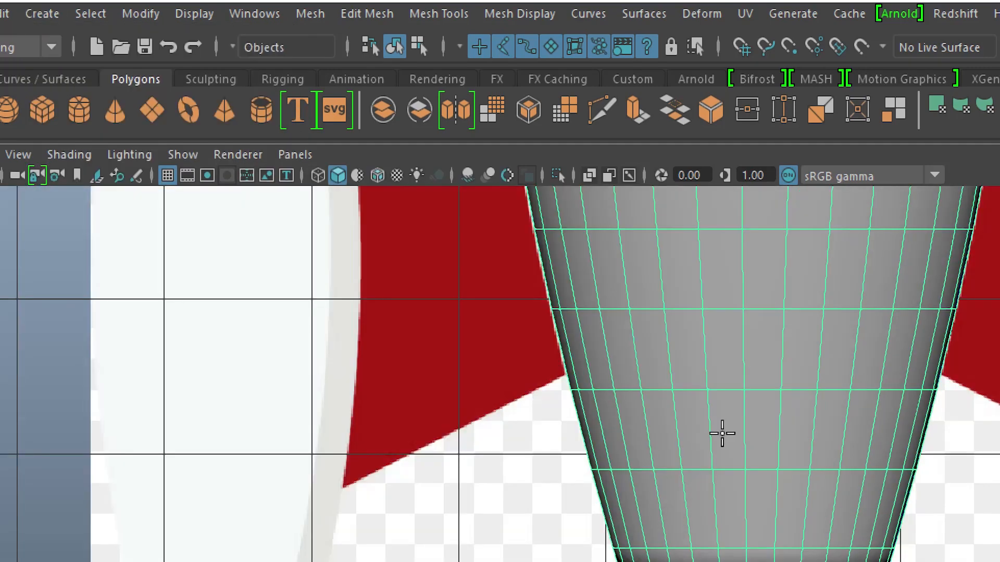
pyautogui.keyDown('alt'); pyautogui.moveTo(724, 433); pyautogui.dragTo(936, 561, button='middle'); pyautogui.keyUp('alt')
pyautogui.scroll(3, 584, 451)
pyautogui.scroll(6, 936, 561)
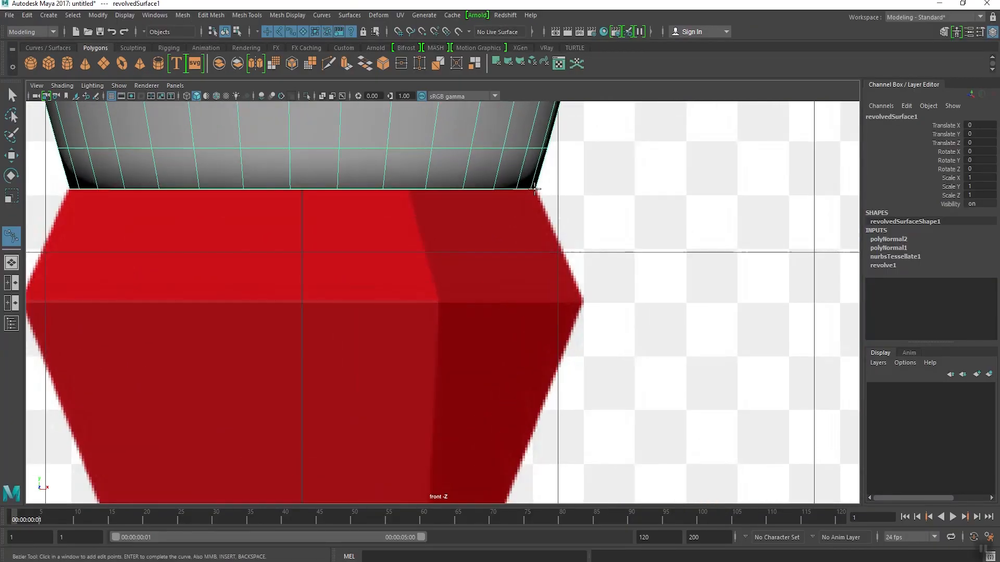
pyautogui.click(533, 189)
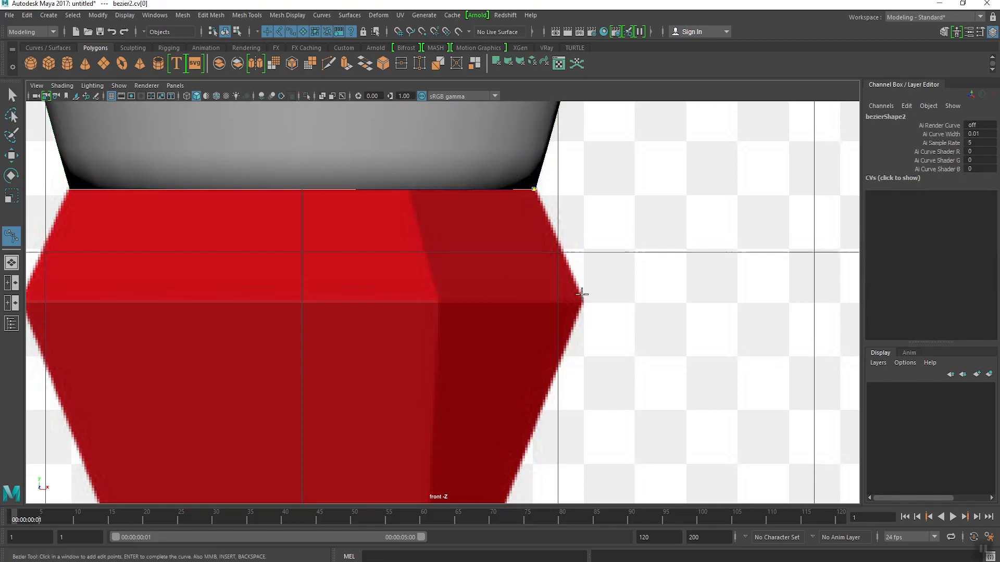
pyautogui.click(584, 302)
# Step: Extend the Bezier curve to the nozzle's lower right corner and in to the centre axis, and finish the curve
pyautogui.keyDown('alt'); pyautogui.moveTo(542, 384); pyautogui.dragTo(582, 236, button='middle'); pyautogui.keyUp('alt')
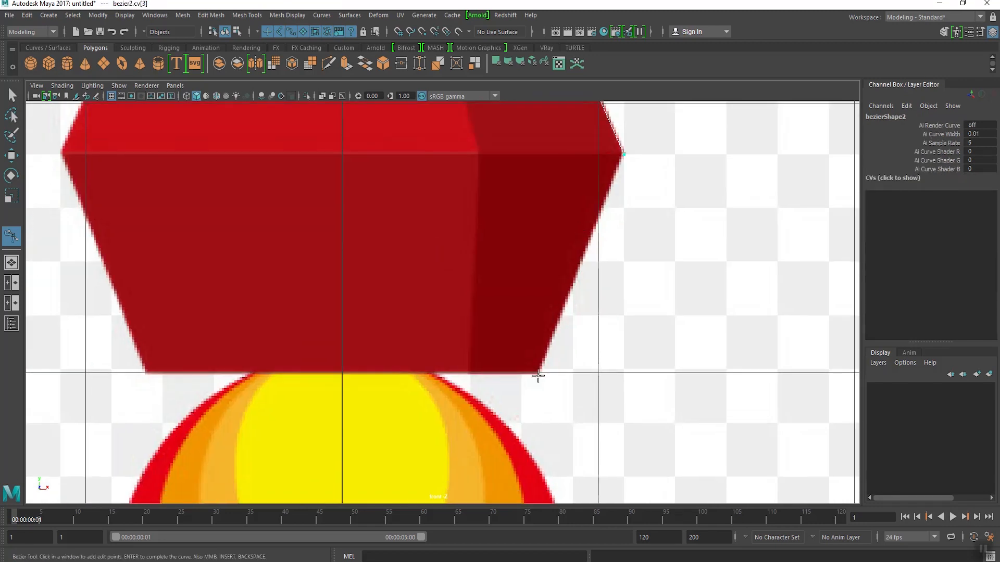
pyautogui.click(538, 374)
pyautogui.keyDown('alt'); pyautogui.moveTo(349, 376); pyautogui.dragTo(409, 370, button='middle'); pyautogui.keyUp('alt')
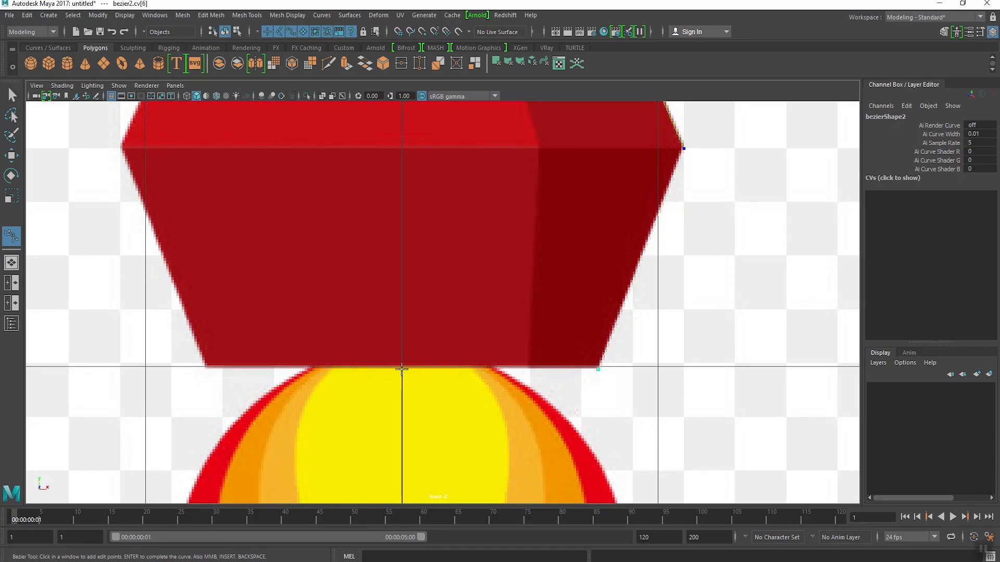
pyautogui.scroll(3, 401, 369)
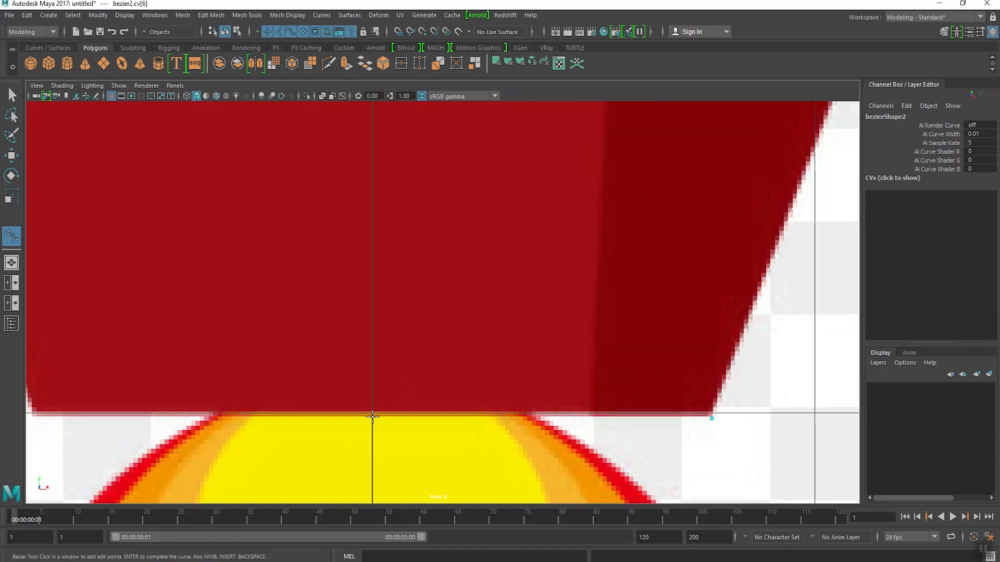
pyautogui.click(372, 417)
pyautogui.scroll(-5, 479, 292)
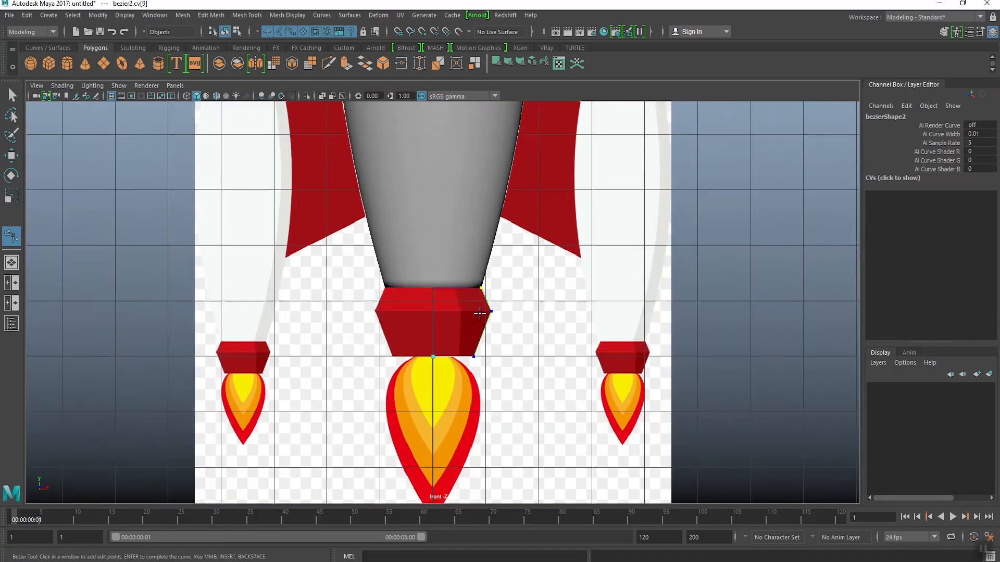
pyautogui.scroll(1, 480, 311)
pyautogui.press('w')
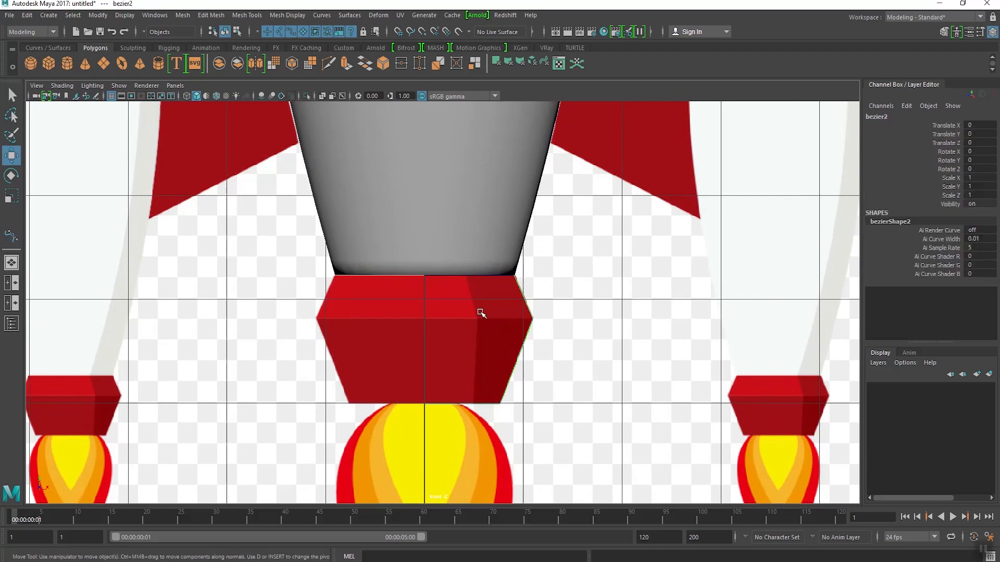
# Step: Revolve the nozzle profile curve with the existing Revolve settings and view the new mesh in the perspective view
pyautogui.press('space')
pyautogui.press('space')
pyautogui.keyDown('alt'); pyautogui.moveTo(513, 435); pyautogui.dragTo(504, 451); pyautogui.keyUp('alt')
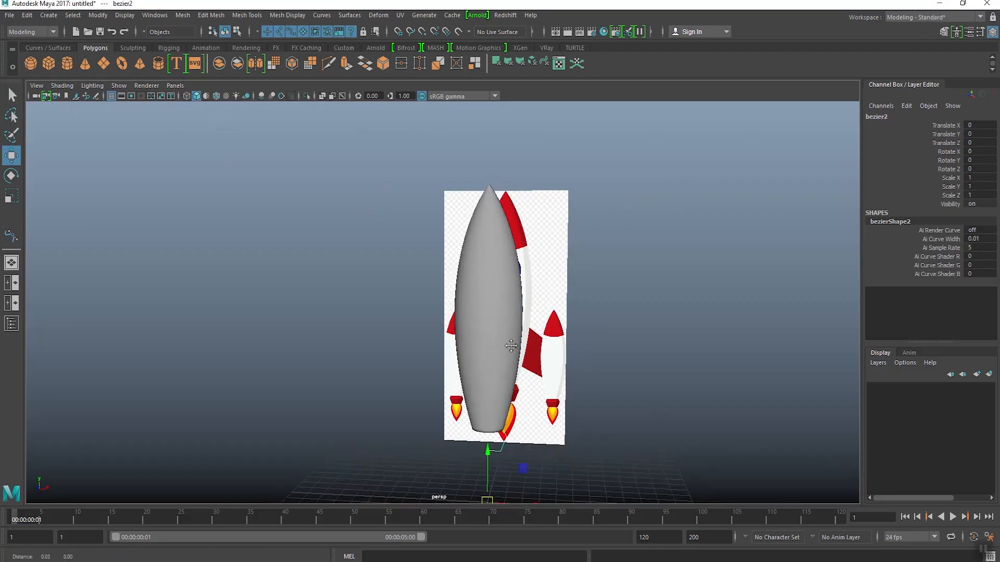
pyautogui.keyDown('alt'); pyautogui.moveTo(504, 451); pyautogui.dragTo(516, 341, button='middle'); pyautogui.keyUp('alt')
pyautogui.scroll(4, 515, 340)
pyautogui.keyDown('alt'); pyautogui.moveTo(515, 339); pyautogui.dragTo(541, 319); pyautogui.keyUp('alt')
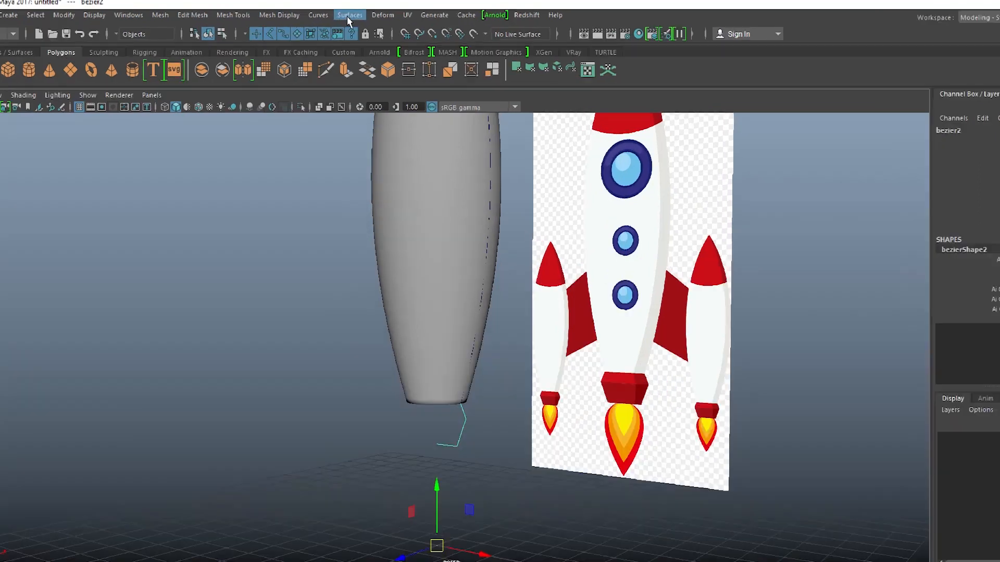
pyautogui.click(349, 15)
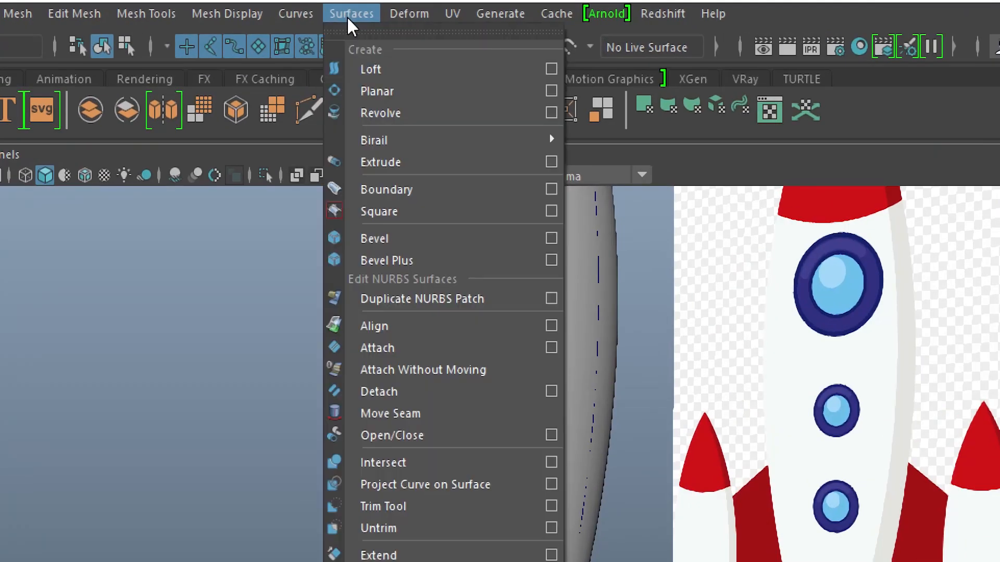
pyautogui.click(442, 115)
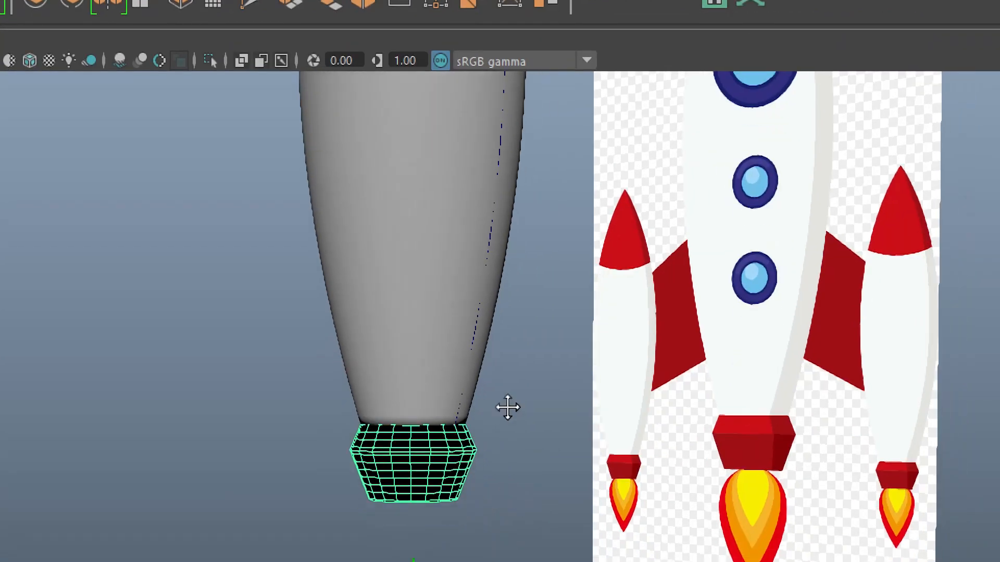
pyautogui.keyDown('alt'); pyautogui.moveTo(507, 407); pyautogui.dragTo(506, 398, button='middle'); pyautogui.keyUp('alt')
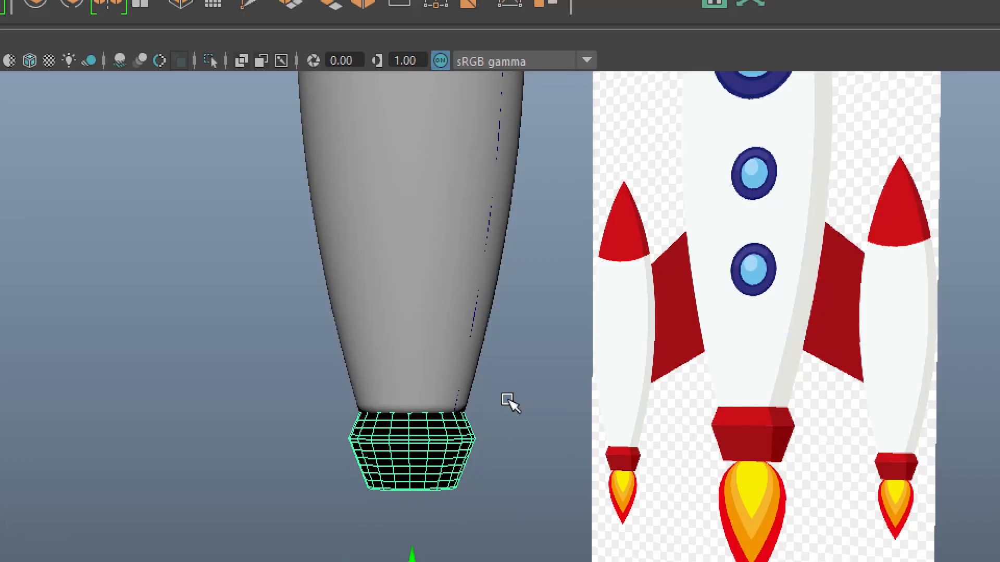
pyautogui.scroll(5, 471, 390)
pyautogui.keyDown('alt'); pyautogui.moveTo(460, 391); pyautogui.dragTo(496, 397); pyautogui.keyUp('alt')
pyautogui.keyDown('alt'); pyautogui.moveTo(449, 264); pyautogui.dragTo(447, 267); pyautogui.keyUp('alt')
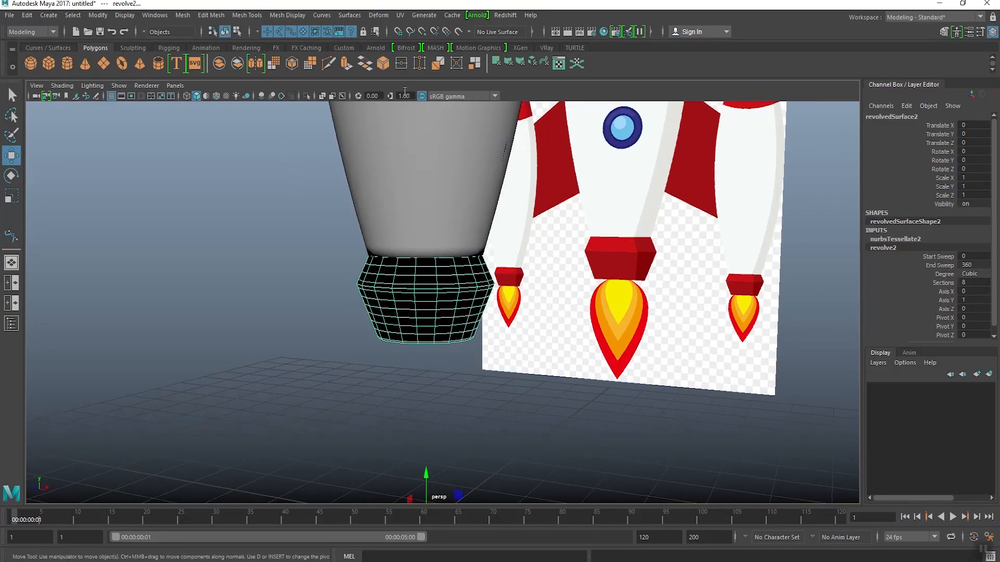
# Step: Reverse and conform the normals of the nozzle mesh so its surface faces outward, and deselect it
pyautogui.click(287, 16)
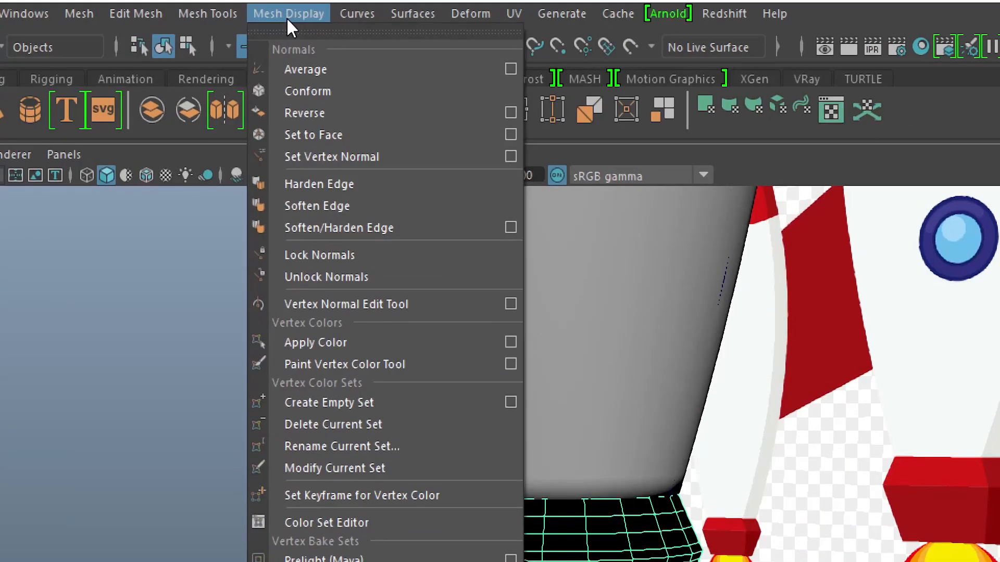
pyautogui.click(314, 110)
pyautogui.click(287, 13)
pyautogui.click(313, 89)
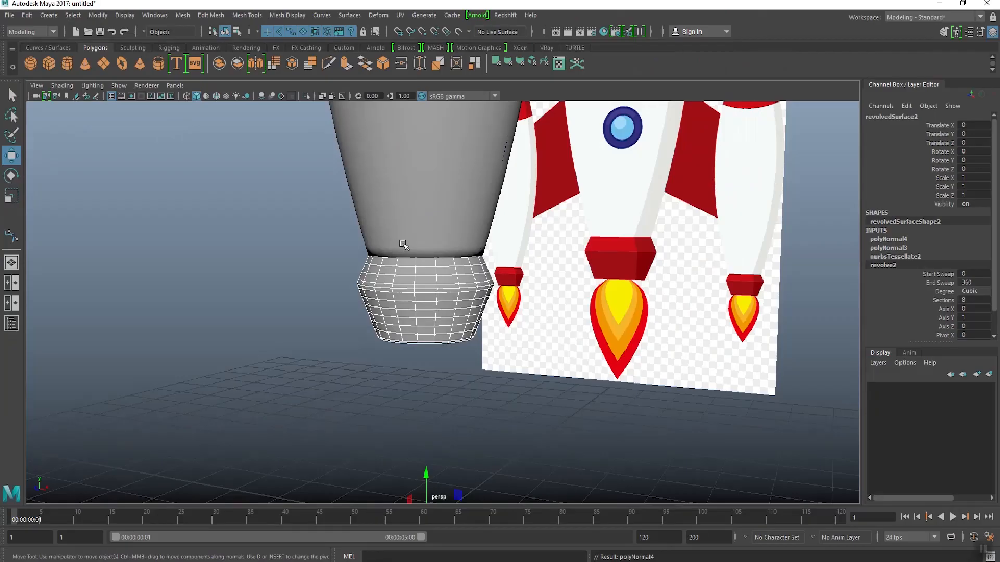
pyautogui.keyDown('alt'); pyautogui.moveTo(336, 215); pyautogui.dragTo(415, 274); pyautogui.keyUp('alt')
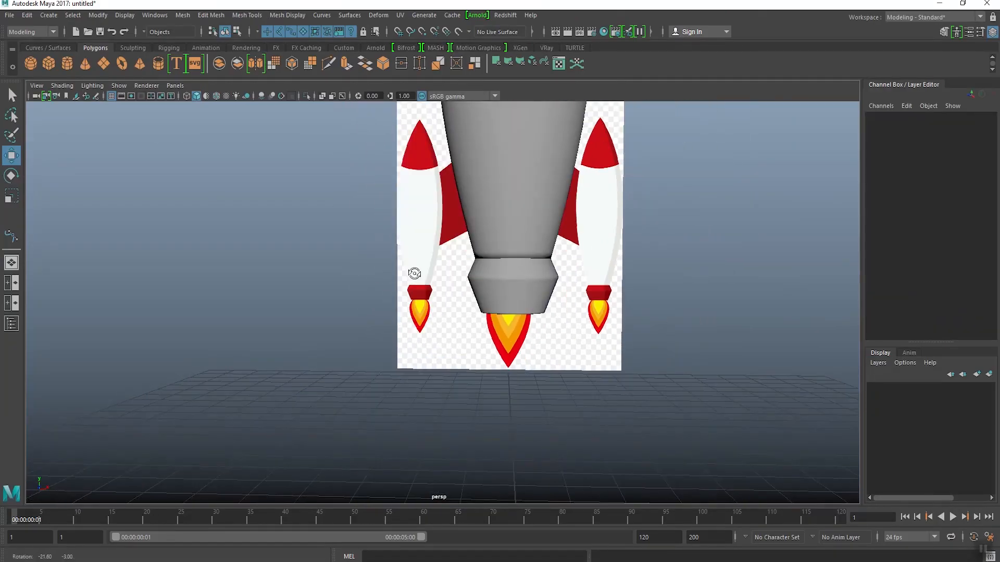
# Step: Select the main rocket body and assign it a new Blinn material
pyautogui.scroll(-3, 414, 274)
pyautogui.keyDown('alt'); pyautogui.moveTo(415, 273); pyautogui.dragTo(388, 374, button='middle'); pyautogui.keyUp('alt')
pyautogui.scroll(-3, 388, 372)
pyautogui.keyDown('alt'); pyautogui.moveTo(420, 316); pyautogui.dragTo(467, 320); pyautogui.keyUp('alt')
pyautogui.click(450, 284)
pyautogui.press('f')
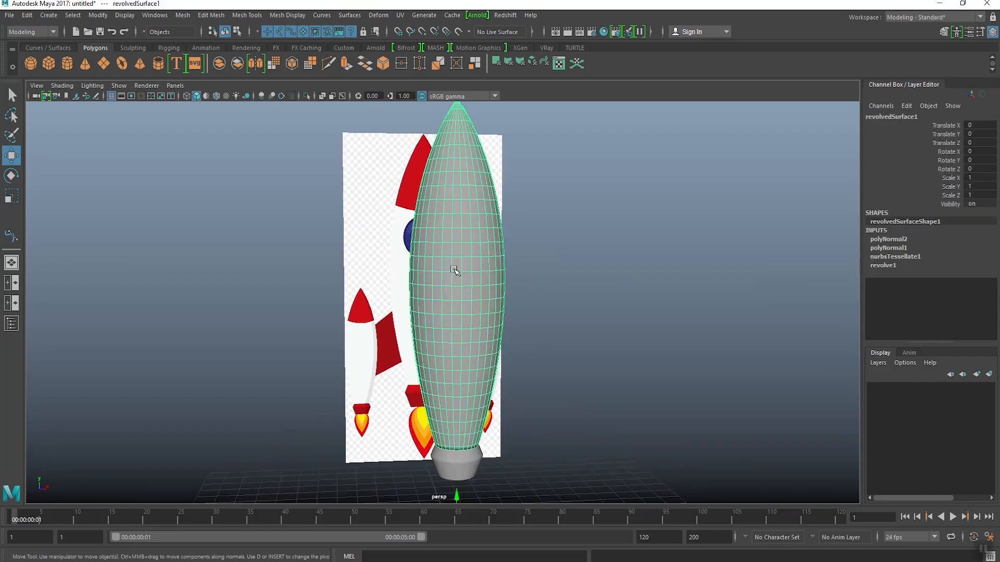
pyautogui.keyDown('alt'); pyautogui.moveTo(453, 268); pyautogui.dragTo(455, 267); pyautogui.keyUp('alt')
pyautogui.scroll(-3, 455, 266)
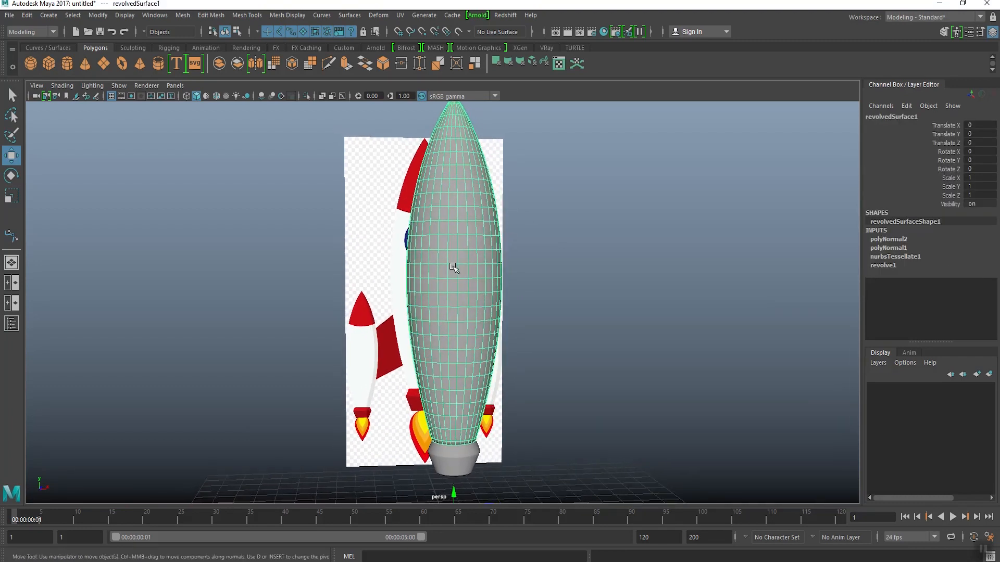
pyautogui.rightClick(435, 201)
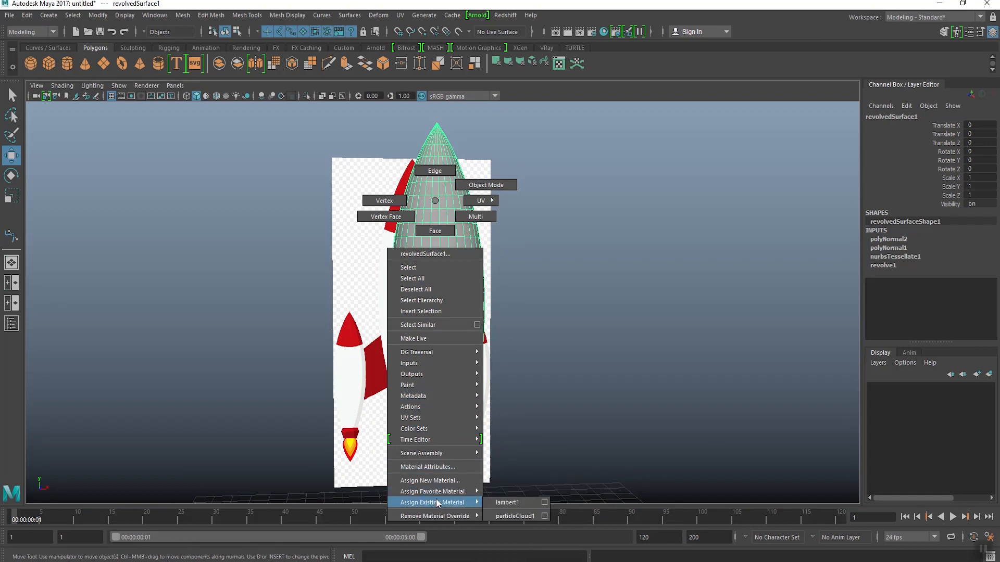
pyautogui.moveTo(443, 492)
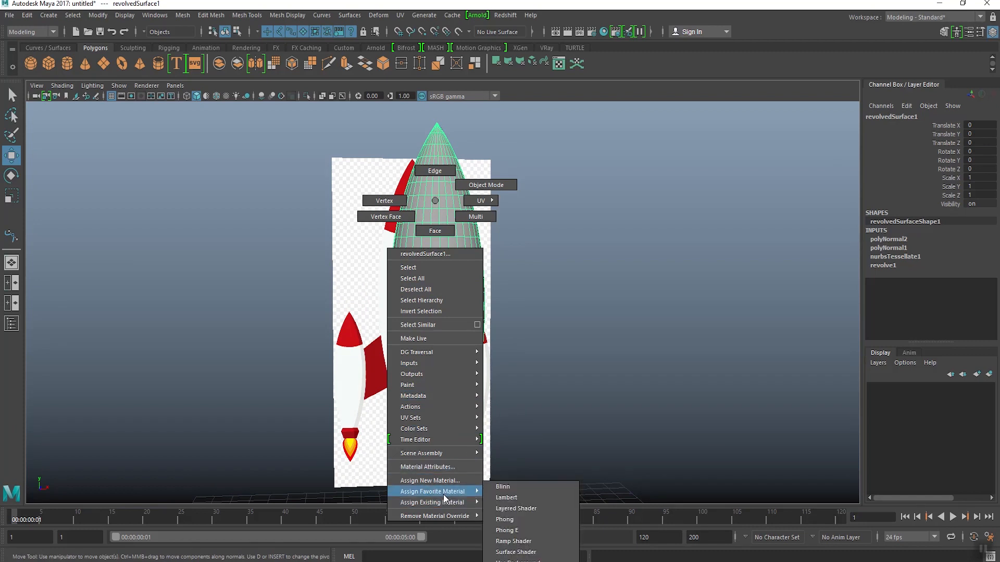
pyautogui.click(510, 487)
# Step: In the front view, turn on X-ray shading and select the body's faces covering the red nose cone of the reference
pyautogui.keyDown('alt'); pyautogui.moveTo(415, 312); pyautogui.dragTo(461, 315); pyautogui.keyUp('alt')
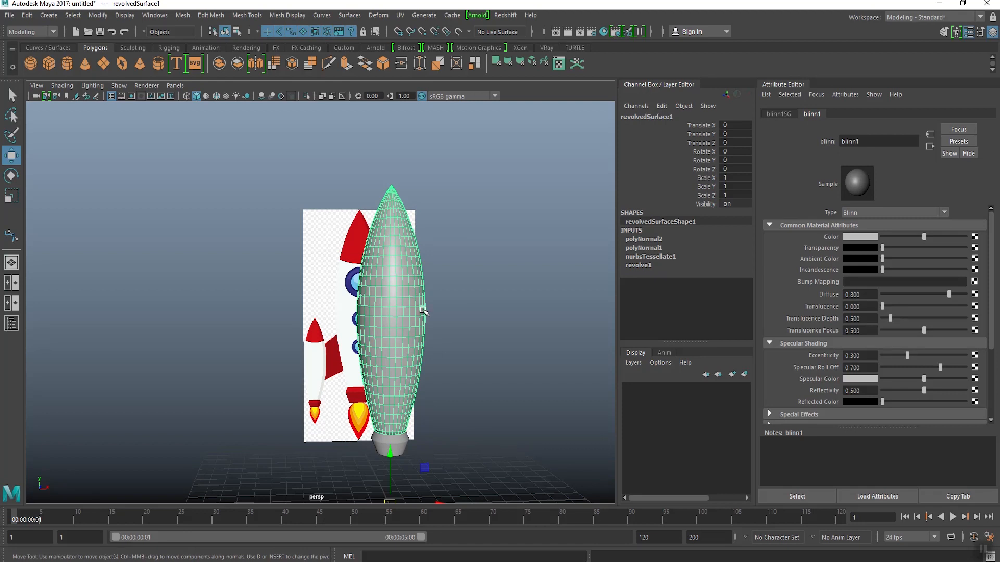
pyautogui.press('space')
pyautogui.scroll(-5, 310, 365)
pyautogui.keyDown('alt'); pyautogui.moveTo(318, 230); pyautogui.dragTo(339, 364, button='middle'); pyautogui.keyUp('alt')
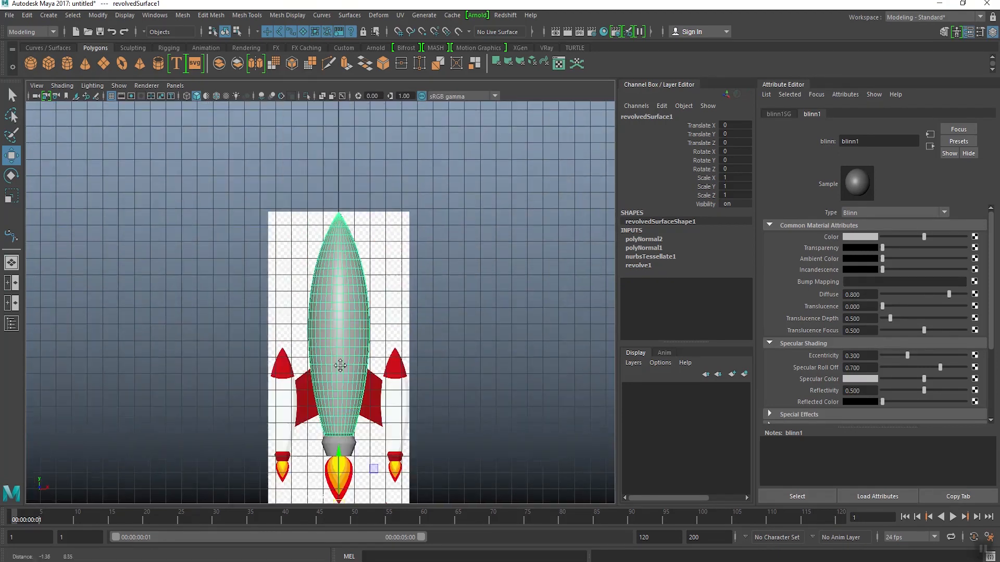
pyautogui.scroll(1, 339, 363)
pyautogui.click(322, 97)
pyautogui.scroll(8, 334, 196)
pyautogui.scroll(-3, 332, 196)
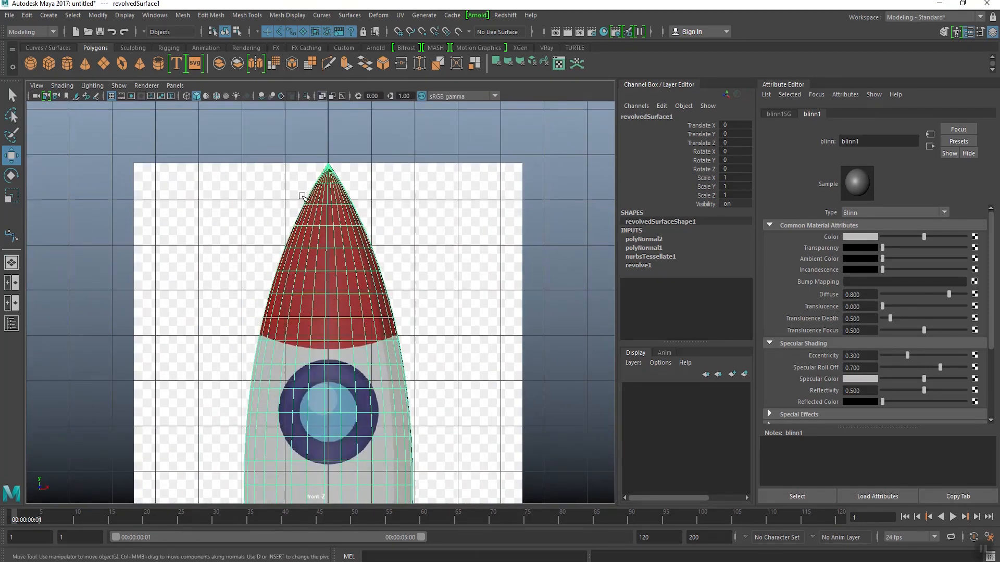
pyautogui.rightClick(322, 192)
pyautogui.click(326, 219)
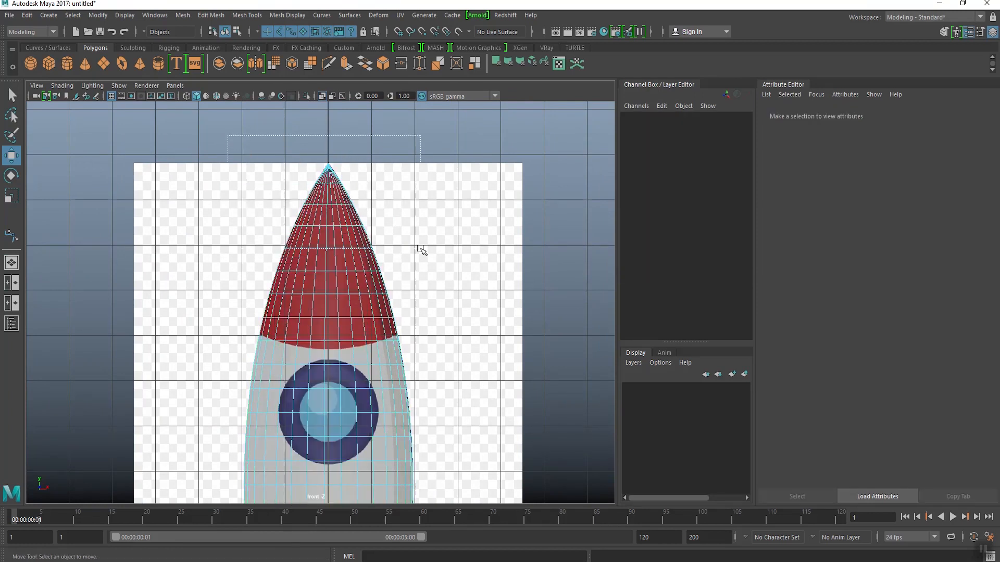
pyautogui.moveTo(474, 329); pyautogui.dragTo(475, 330)
# Step: Assign a new Blinn material to the selected nose faces and name it "Red color"
pyautogui.press('space')
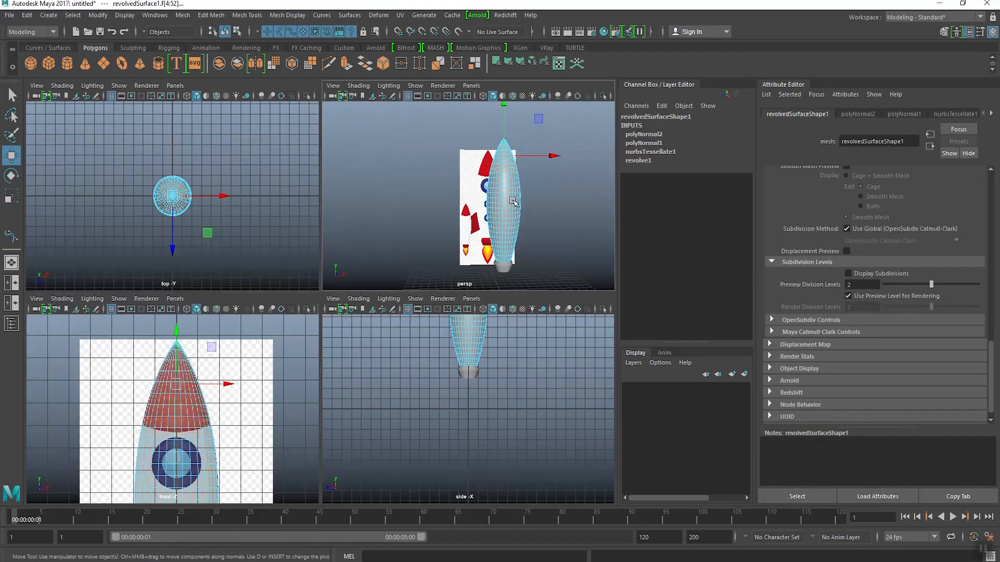
pyautogui.press('space')
pyautogui.keyDown('alt'); pyautogui.moveTo(414, 234); pyautogui.dragTo(340, 240); pyautogui.keyUp('alt')
pyautogui.rightClick(341, 240)
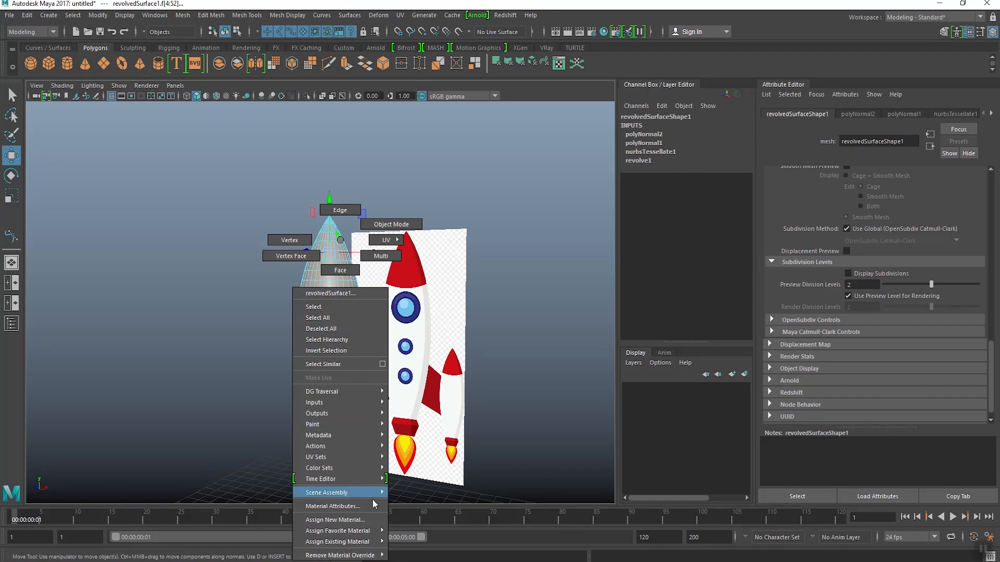
pyautogui.moveTo(370, 531)
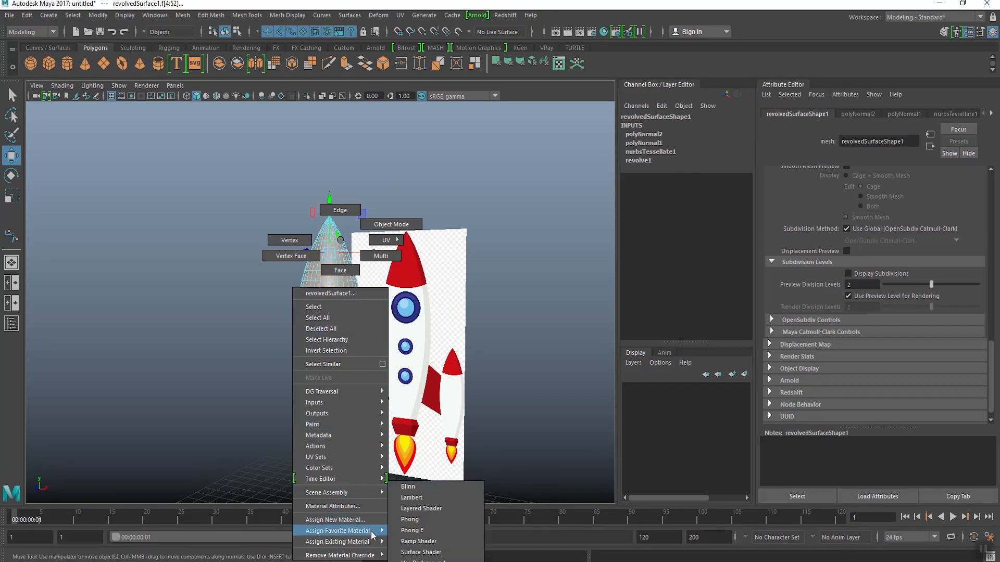
pyautogui.click(415, 490)
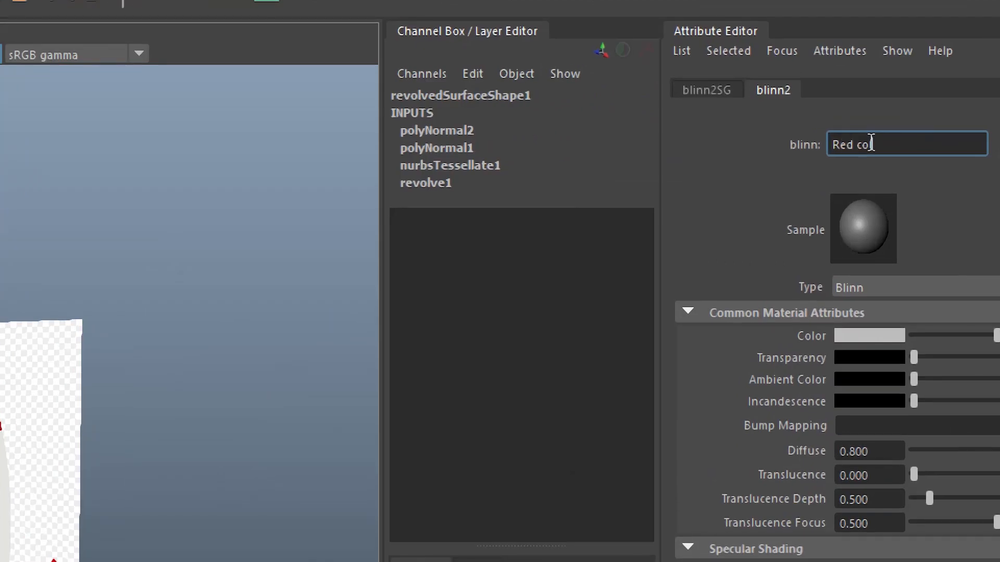
pyautogui.write('lor')
pyautogui.press('Return')
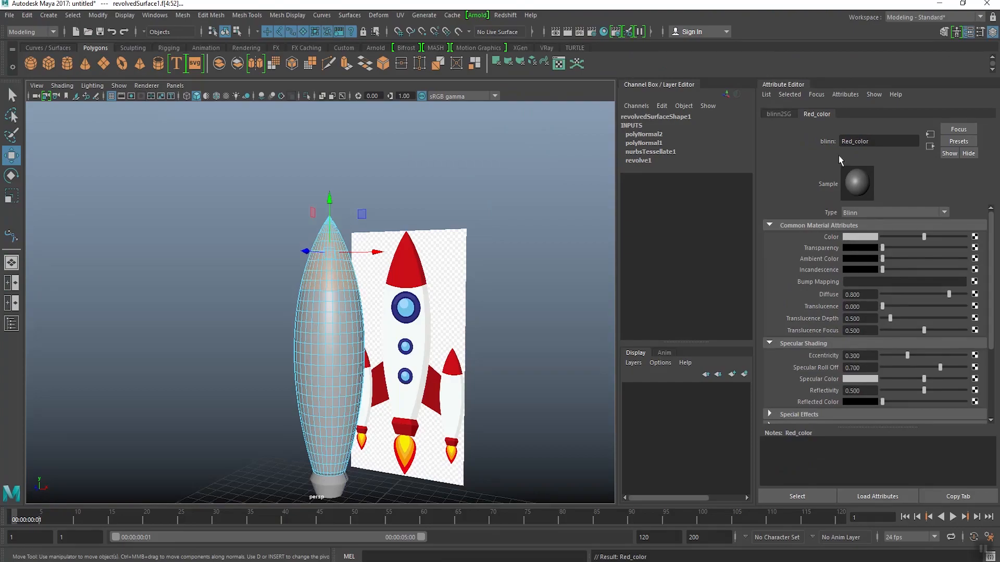
# Step: Set the Red_color material's color to pure red with HSV 360, 1, 1, and deselect the faces
pyautogui.keyDown('alt'); pyautogui.moveTo(487, 309); pyautogui.dragTo(496, 284); pyautogui.keyUp('alt')
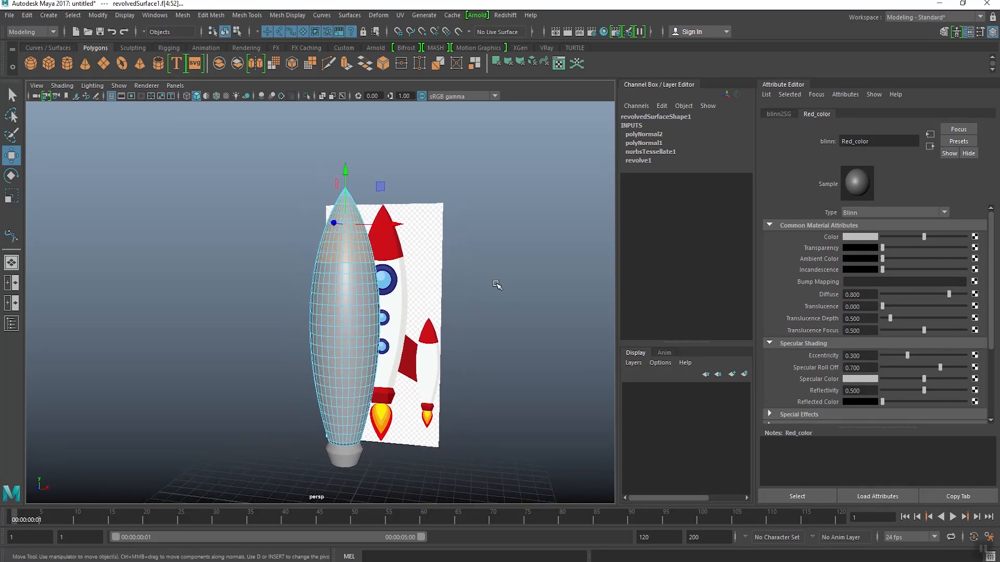
pyautogui.click(868, 243)
pyautogui.moveTo(422, 292); pyautogui.dragTo(443, 329)
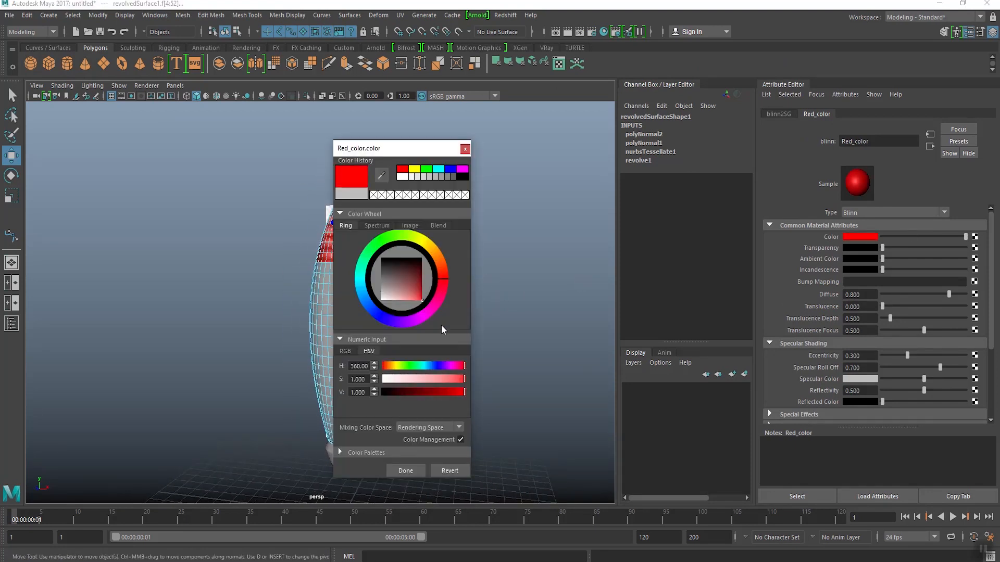
pyautogui.click(418, 467)
pyautogui.click(427, 253)
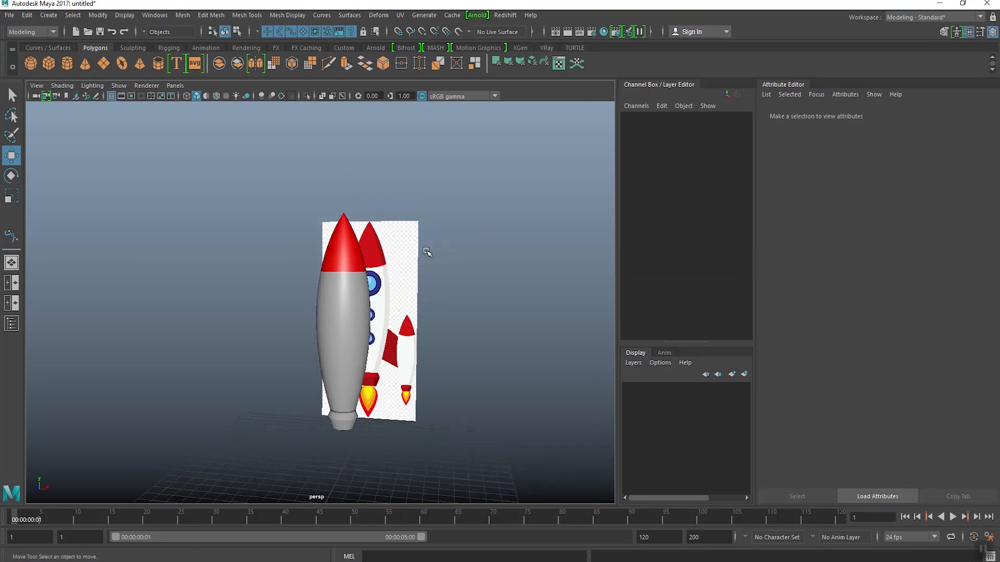
pyautogui.keyDown('alt'); pyautogui.moveTo(427, 252); pyautogui.dragTo(415, 246); pyautogui.keyUp('alt')
# Step: Rename the body's Blinn material to White and raise its color to full white
pyautogui.click(341, 292)
pyautogui.scroll(3, 342, 292)
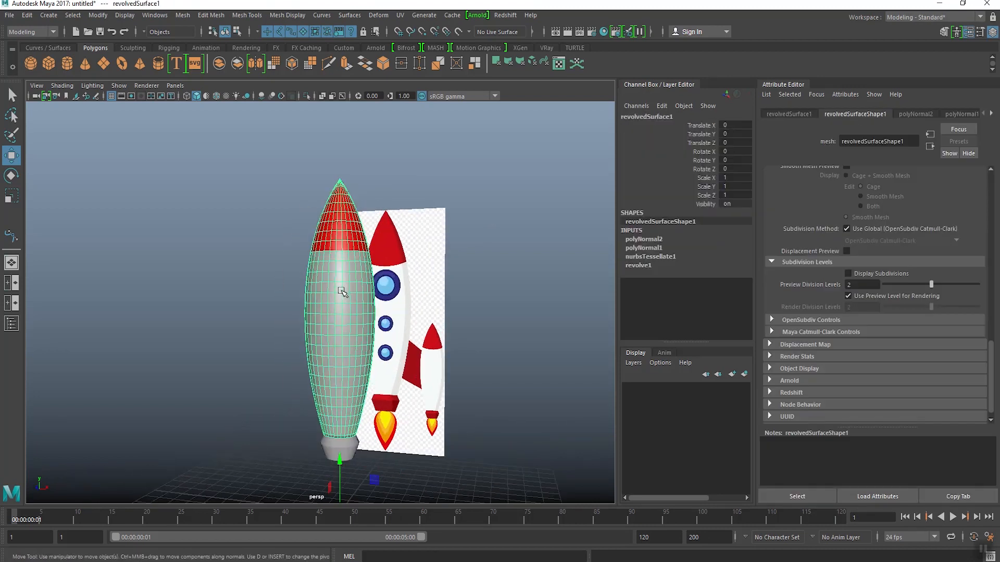
pyautogui.click(992, 115)
pyautogui.click(958, 114)
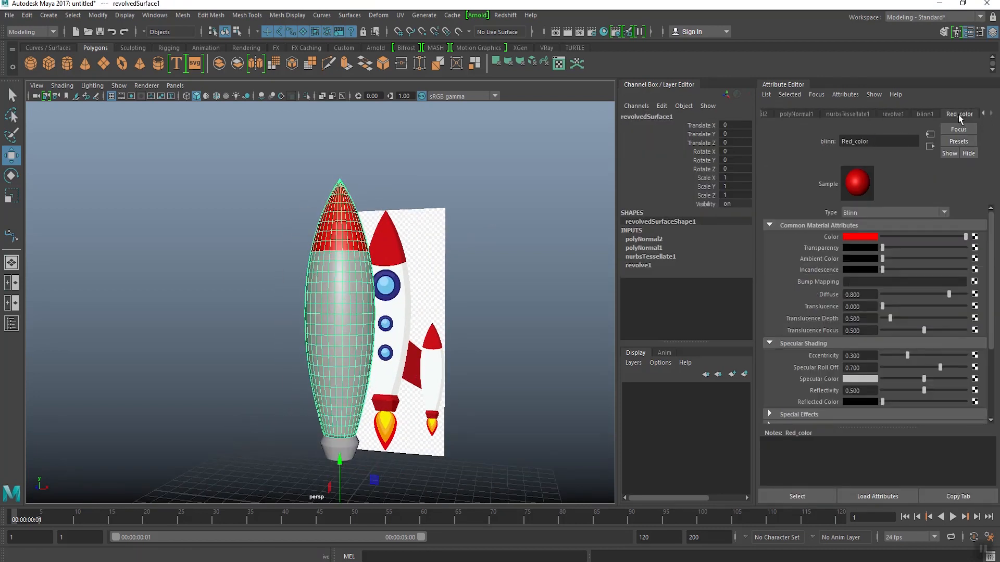
pyautogui.click(925, 114)
pyautogui.write('White')
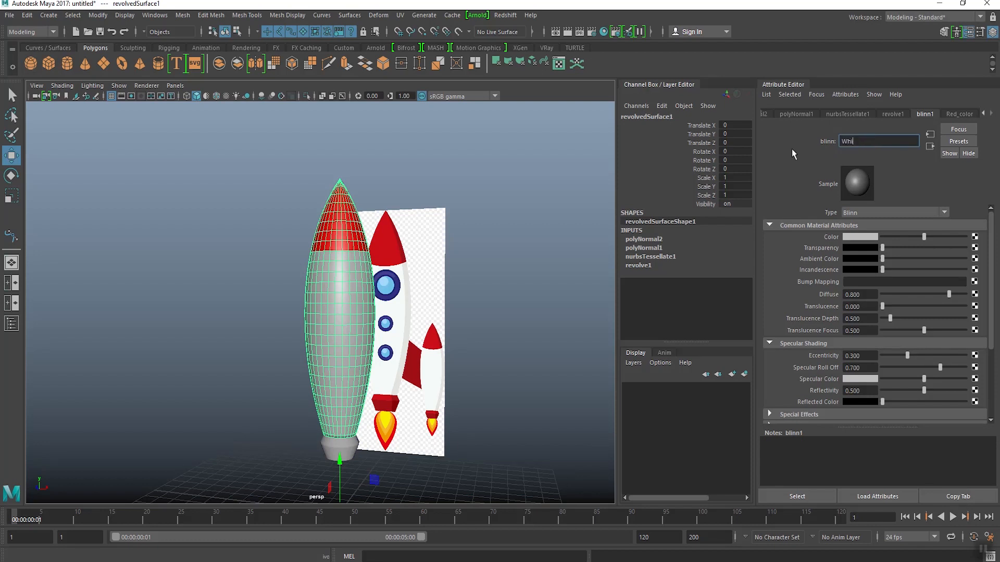
pyautogui.press('Return')
pyautogui.moveTo(923, 237); pyautogui.dragTo(934, 237)
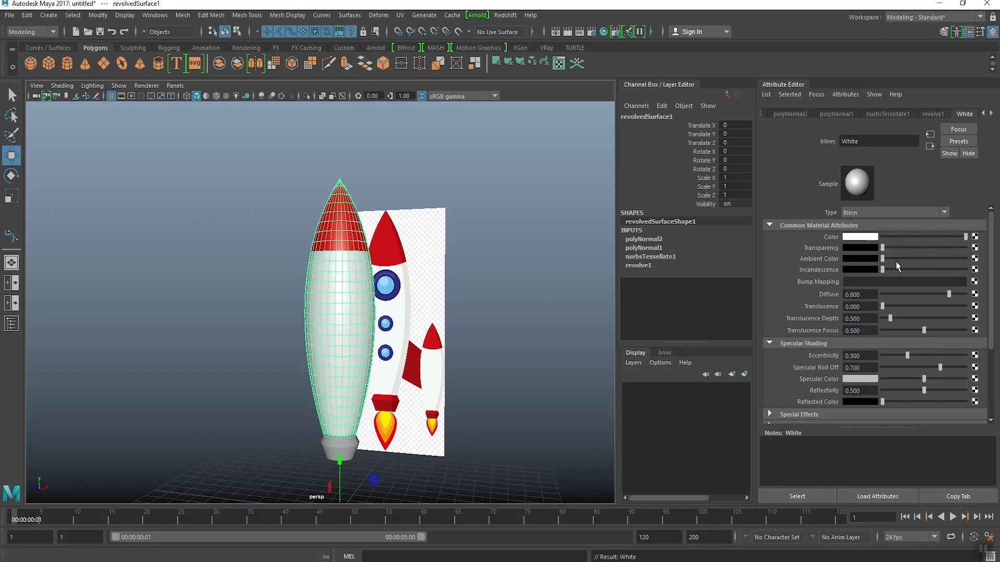
pyautogui.click(462, 292)
# Step: Assign the existing Red_color material to the nozzle mesh and deselect it
pyautogui.keyDown('alt'); pyautogui.moveTo(462, 292); pyautogui.dragTo(338, 348); pyautogui.keyUp('alt')
pyautogui.scroll(2, 338, 348)
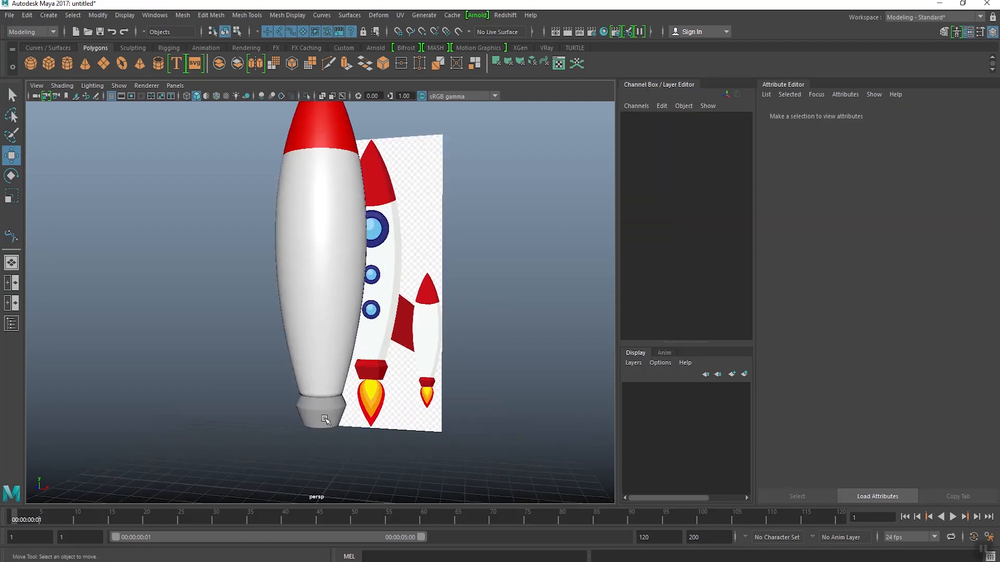
pyautogui.click(324, 419)
pyautogui.moveTo(323, 415); pyautogui.dragTo(337, 556, button='right')
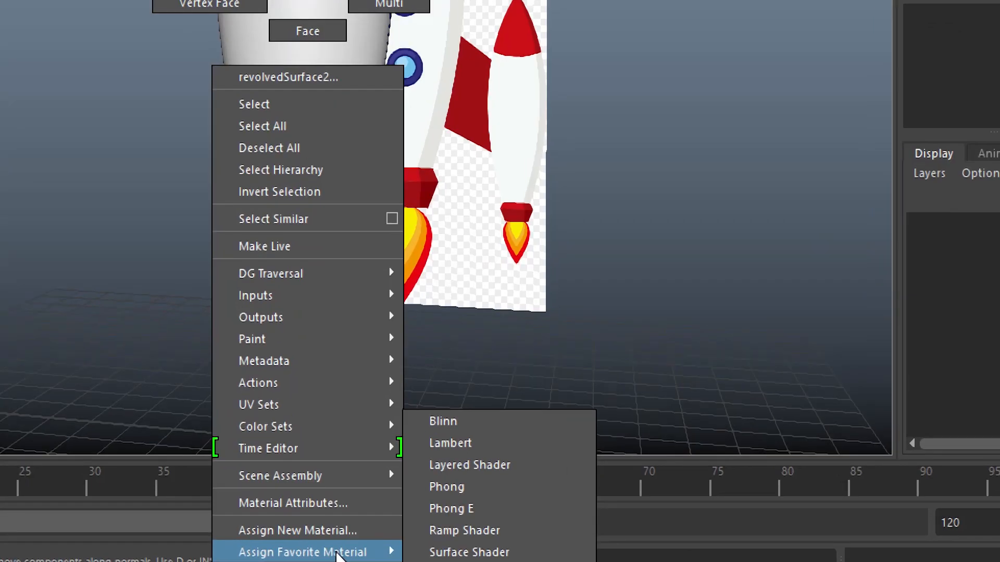
pyautogui.moveTo(323, 561)
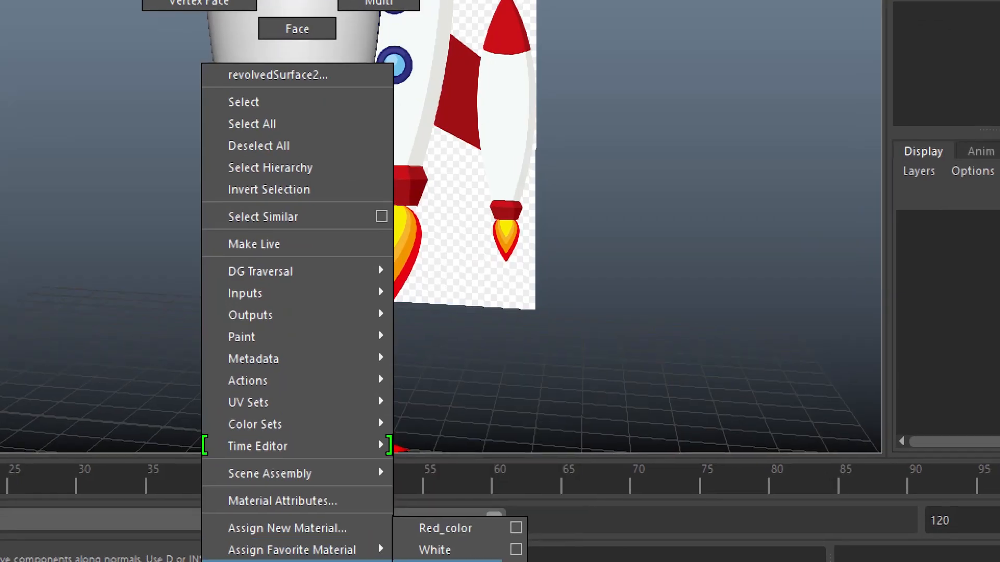
pyautogui.click(442, 529)
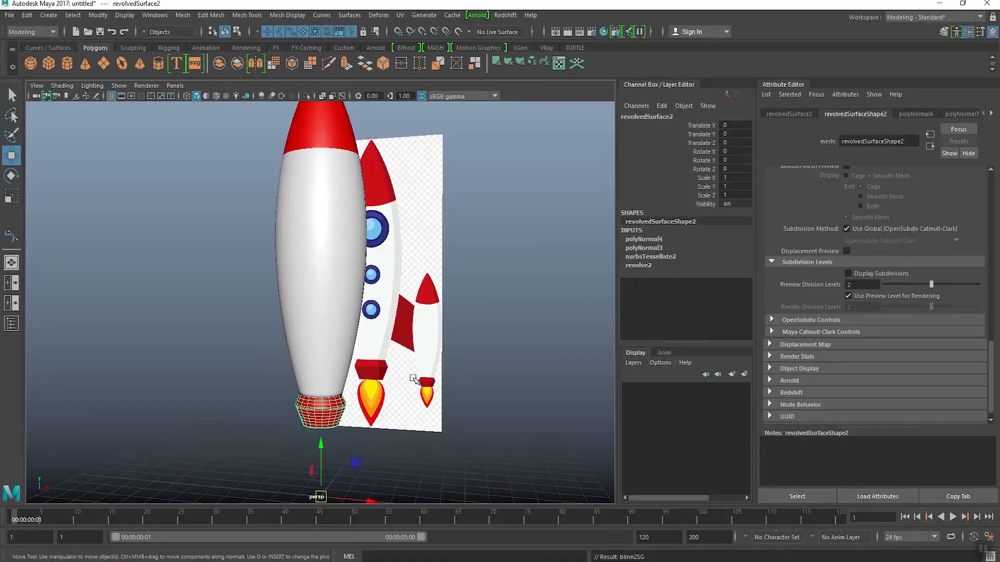
pyautogui.click(606, 68)
pyautogui.keyDown('alt'); pyautogui.moveTo(532, 62); pyautogui.dragTo(399, 63, button='right'); pyautogui.keyUp('alt')
pyautogui.keyDown('alt'); pyautogui.moveTo(398, 64); pyautogui.dragTo(399, 151, button='middle'); pyautogui.keyUp('alt')
pyautogui.keyDown('alt'); pyautogui.moveTo(399, 151); pyautogui.dragTo(280, 134); pyautogui.keyUp('alt')
pyautogui.keyDown('alt'); pyautogui.moveTo(313, 345); pyautogui.dragTo(426, 333); pyautogui.keyUp('alt')
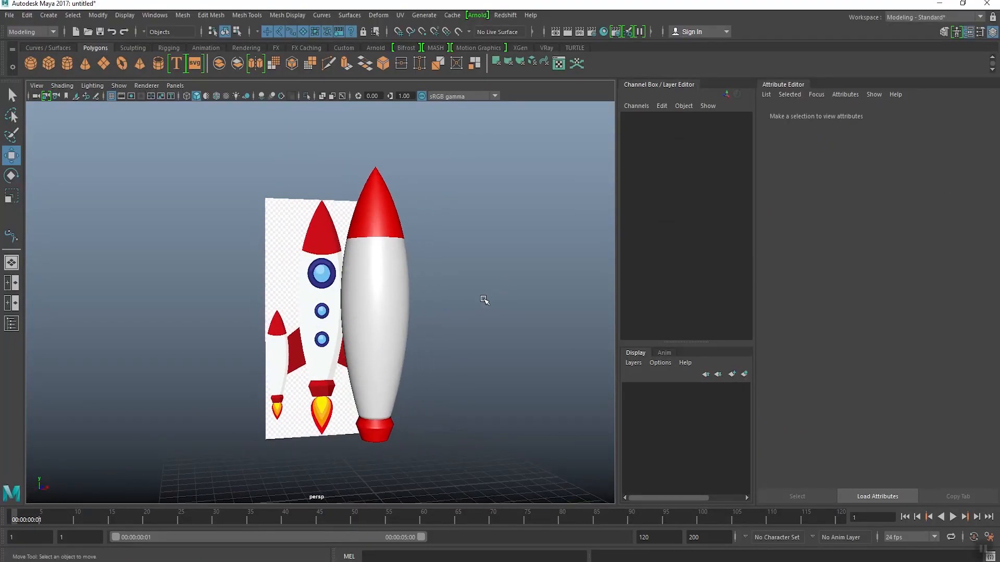
# Step: In the front view, turn off X-ray shading and duplicate the main rocket body
pyautogui.press('space')
pyautogui.press('space')
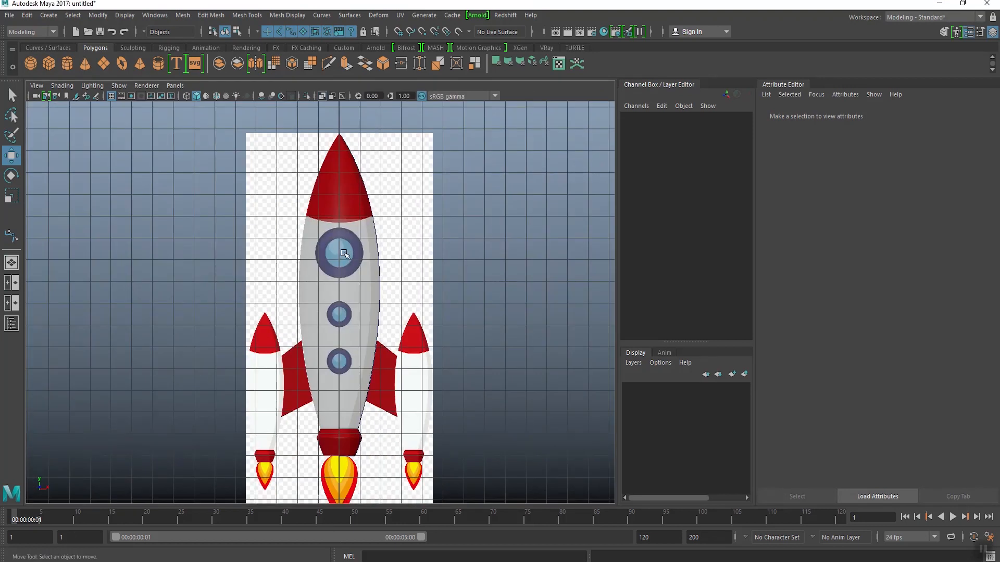
pyautogui.click(323, 97)
pyautogui.click(368, 315)
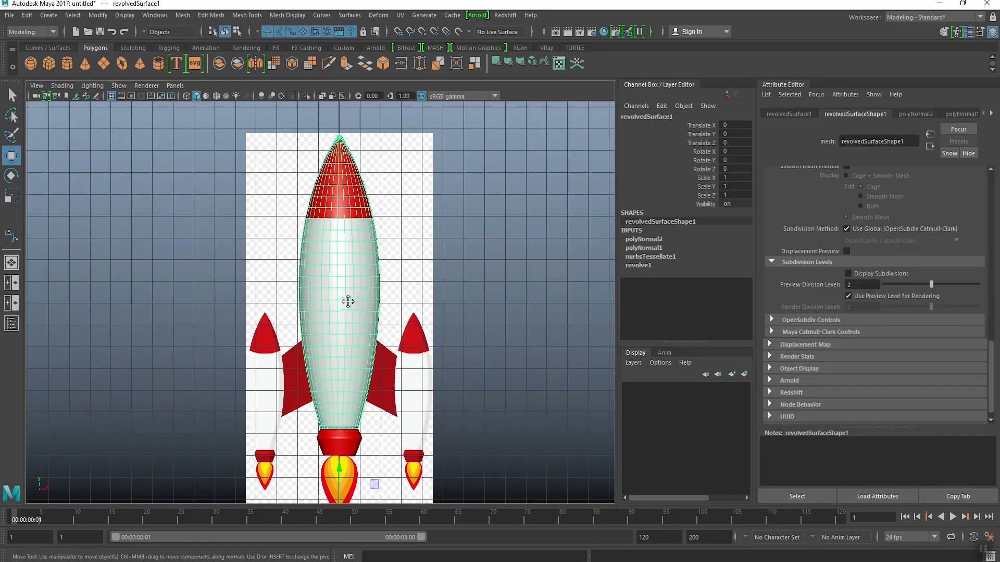
pyautogui.keyDown('alt'); pyautogui.moveTo(367, 315); pyautogui.dragTo(355, 307, button='middle'); pyautogui.keyUp('alt')
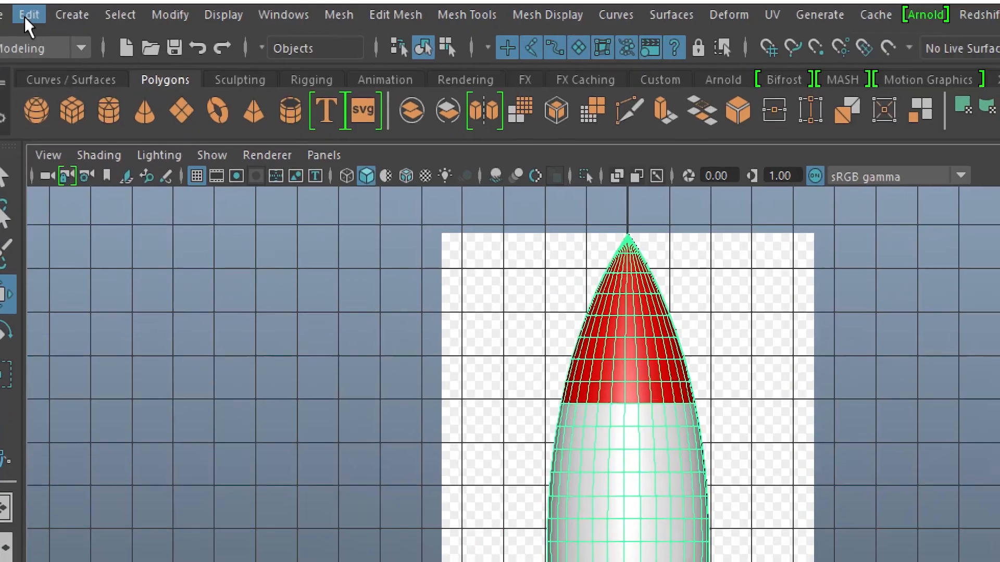
pyautogui.click(26, 15)
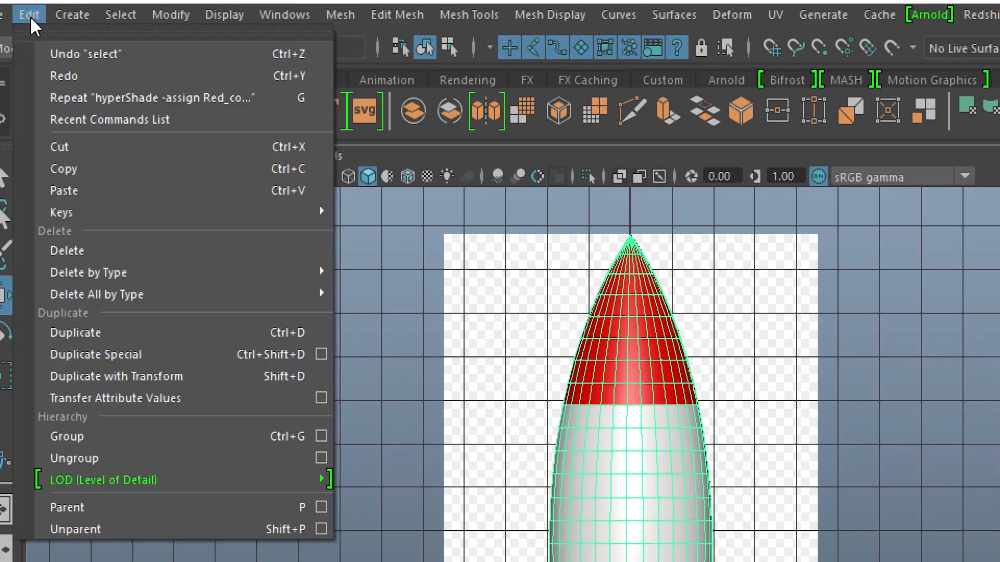
pyautogui.click(103, 333)
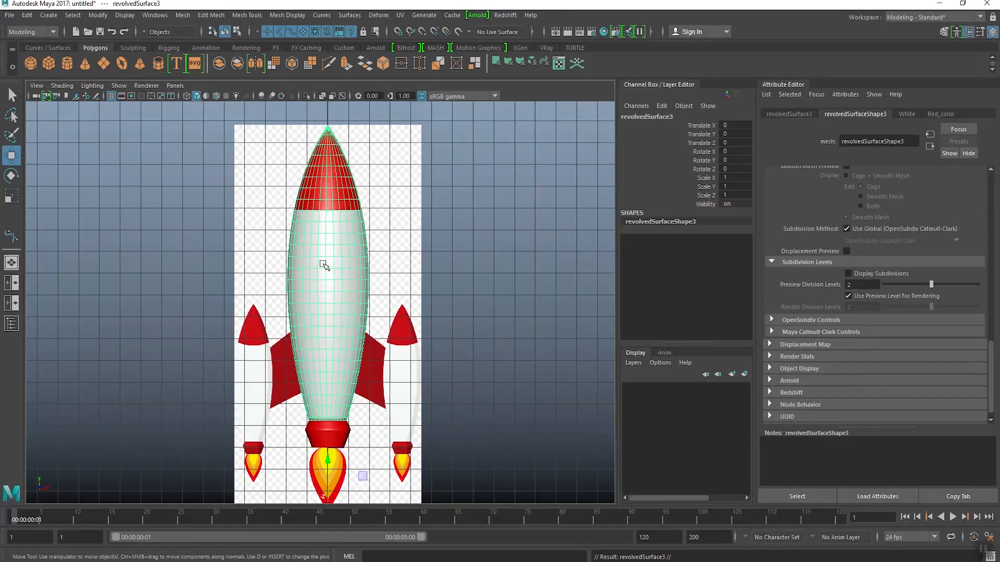
# Step: Center the duplicate's pivot, then shrink it to a uniform scale of about 0.524 beside the body at about Translate X 3.789
pyautogui.moveTo(339, 275)
pyautogui.keyDown('alt'); pyautogui.mouseDown(button='middle')
pyautogui.moveTo(353, 223)
pyautogui.moveTo(333, 277)
pyautogui.mouseUp(button='middle'); pyautogui.keyUp('alt')
pyautogui.click(97, 15)
pyautogui.click(127, 95)
pyautogui.moveTo(367, 238); pyautogui.dragTo(329, 435)
pyautogui.press('r')
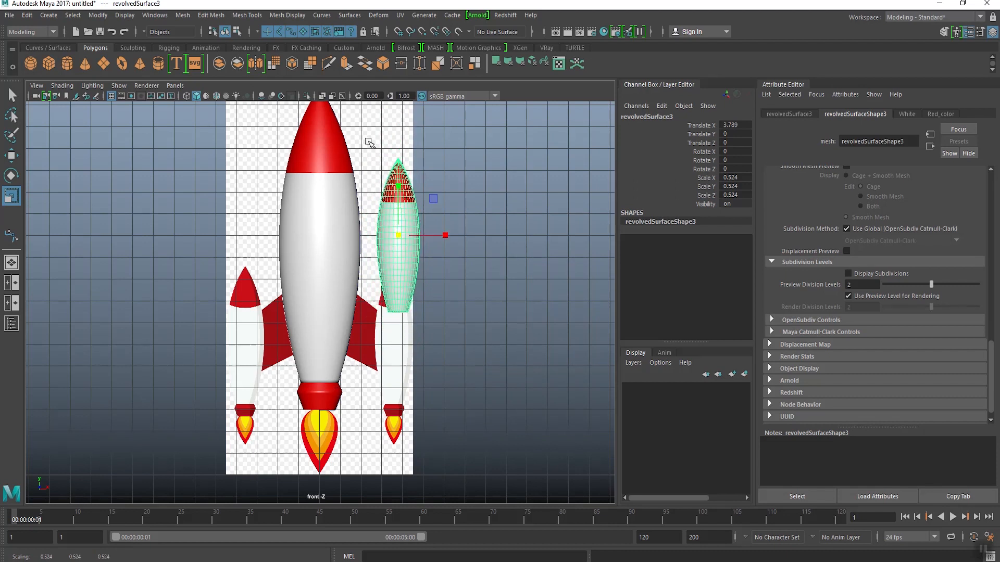
# Step: With X-ray shading on, move the small copy onto the reference's right booster, at about Translate X 3.629 and Translate Y -4.5
pyautogui.press('w')
pyautogui.scroll(4, 365, 313)
pyautogui.moveTo(417, 190); pyautogui.dragTo(411, 343)
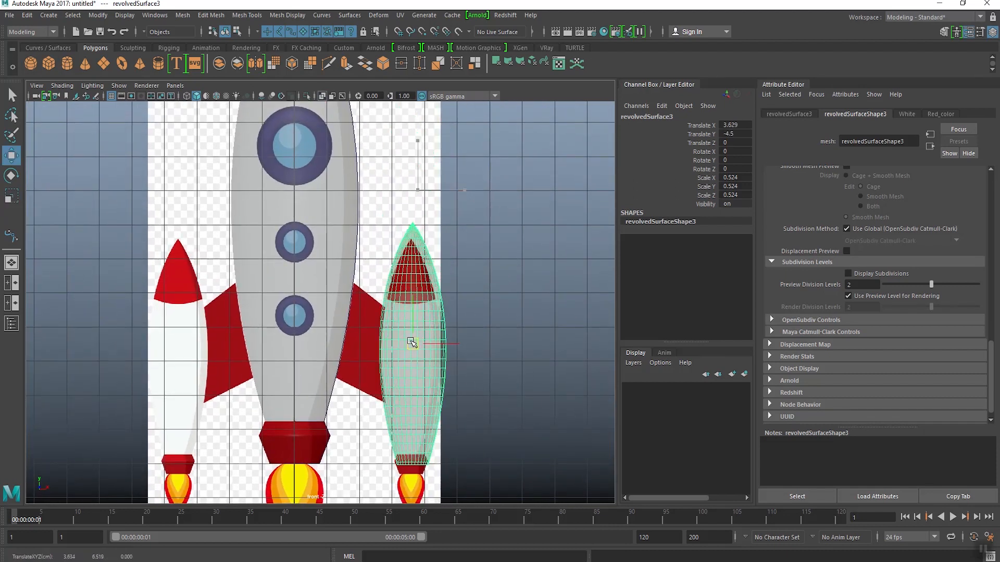
pyautogui.scroll(4, 409, 333)
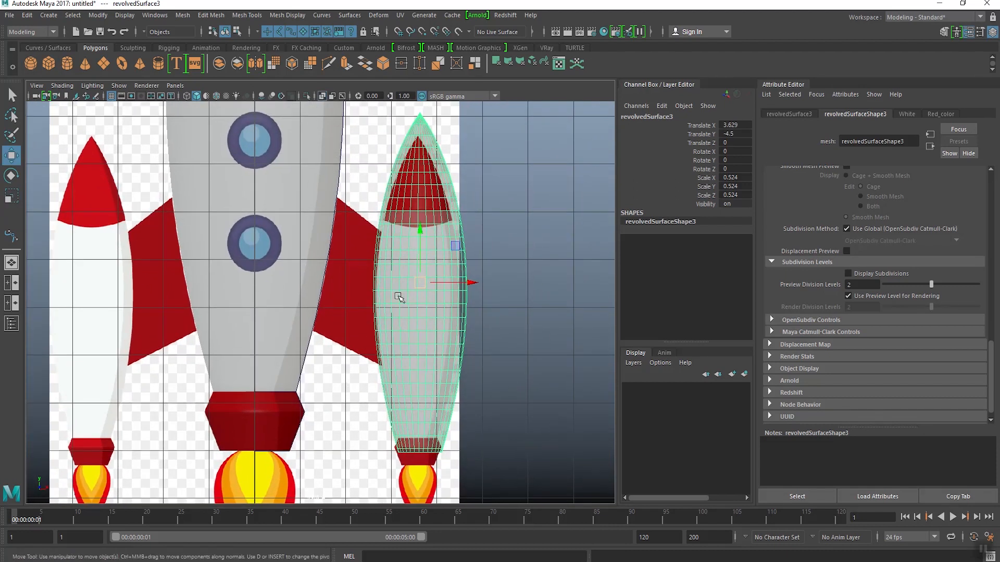
# Step: Scale the booster copy uniformly to about 0.468 and shift it to about Translate X 3.578 to match the reference
pyautogui.press('r')
pyautogui.keyDown('alt'); pyautogui.moveTo(418, 289); pyautogui.dragTo(414, 304, button='middle'); pyautogui.keyUp('alt')
pyautogui.moveTo(416, 298); pyautogui.dragTo(397, 329)
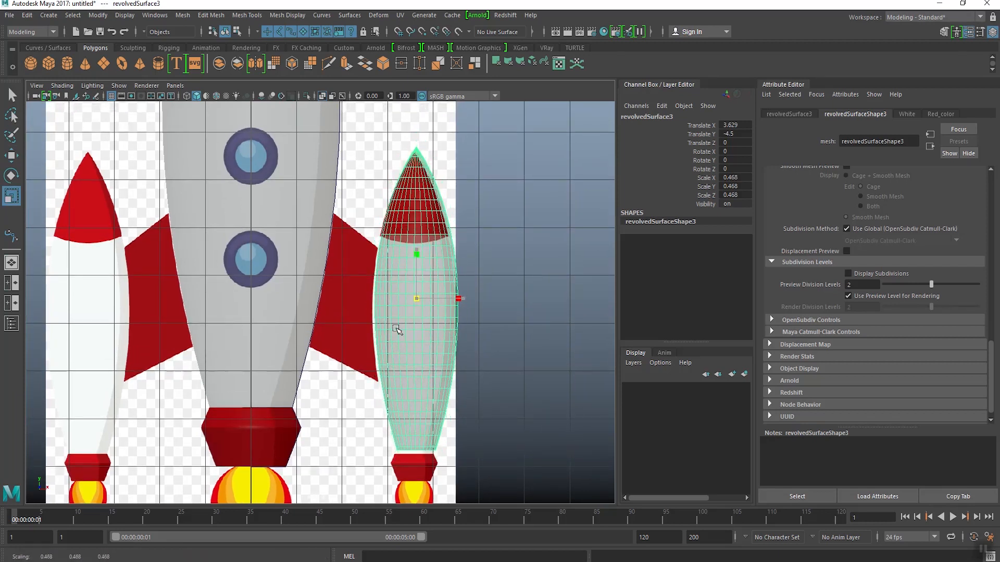
pyautogui.press('w')
pyautogui.scroll(1, 422, 316)
pyautogui.moveTo(478, 297); pyautogui.dragTo(475, 300)
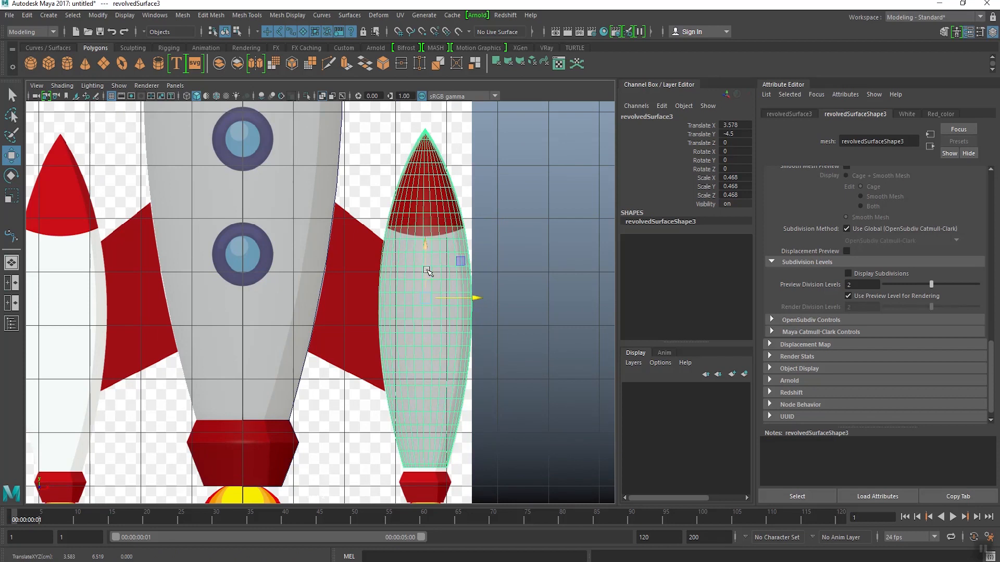
# Step: Lower the booster body to about Translate Y -4.582 so its base meets the reference nozzle
pyautogui.moveTo(427, 271); pyautogui.dragTo(426, 251)
pyautogui.keyDown('alt'); pyautogui.moveTo(426, 385); pyautogui.dragTo(420, 297, button='middle'); pyautogui.keyUp('alt')
pyautogui.click(503, 311)
pyautogui.click(420, 280)
pyautogui.keyDown('alt'); pyautogui.moveTo(333, 278); pyautogui.dragTo(347, 271, button='middle'); pyautogui.keyUp('alt')
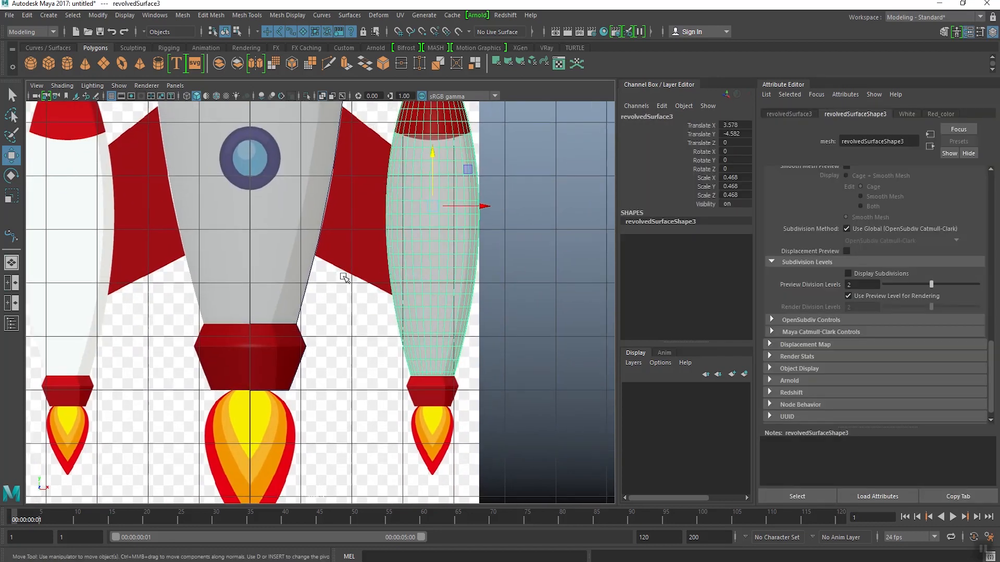
# Step: Center the main rocket nozzle's pivot and duplicate the nozzle
pyautogui.click(295, 353)
pyautogui.keyDown('alt'); pyautogui.moveTo(294, 353); pyautogui.dragTo(314, 288, button='middle'); pyautogui.keyUp('alt')
pyautogui.click(96, 17)
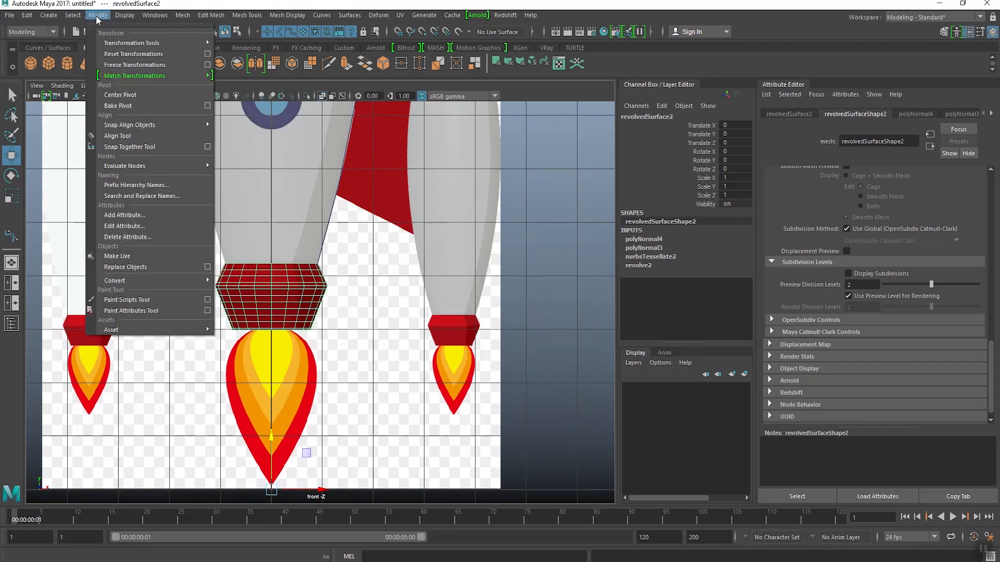
pyautogui.click(117, 94)
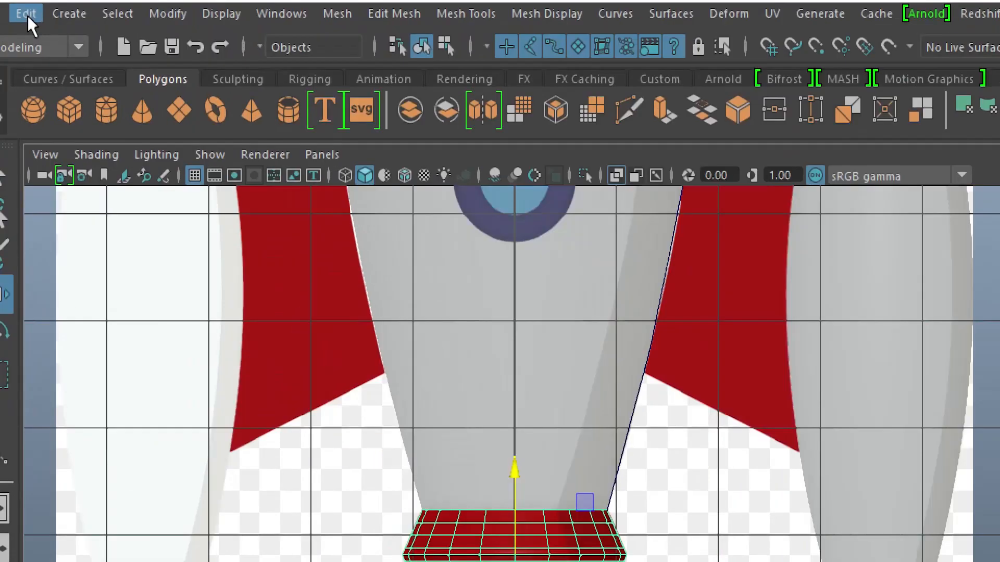
pyautogui.click(27, 18)
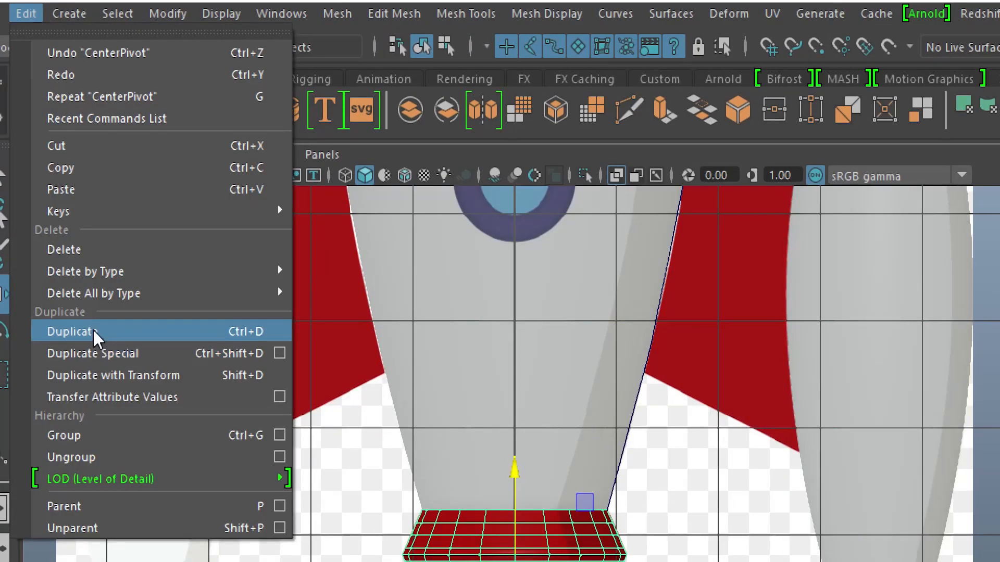
pyautogui.click(31, 171)
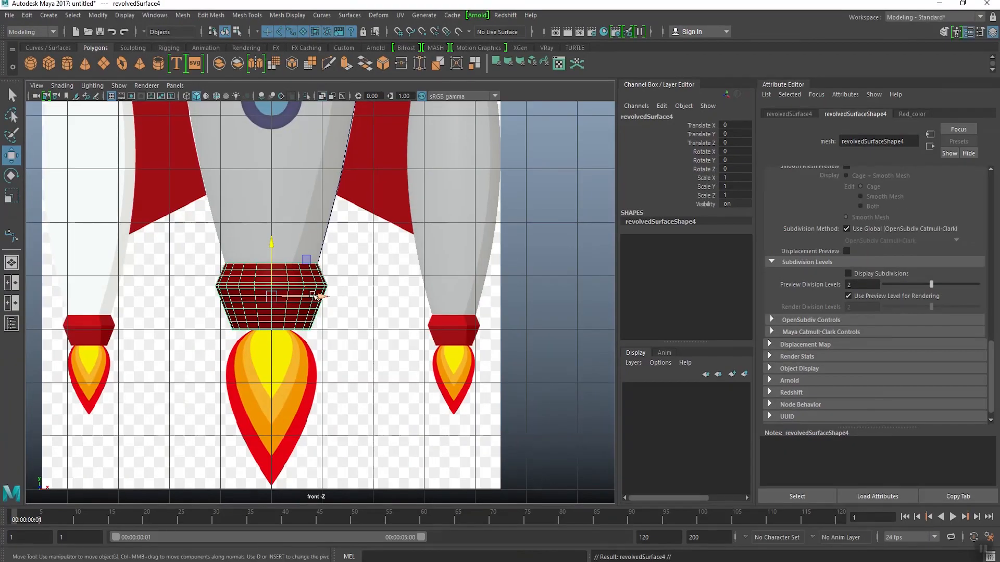
# Step: Move the nozzle copy across to the booster at about Translate X 3.536 and check it with X-ray shading toggled off and on
pyautogui.moveTo(315, 295); pyautogui.dragTo(495, 296)
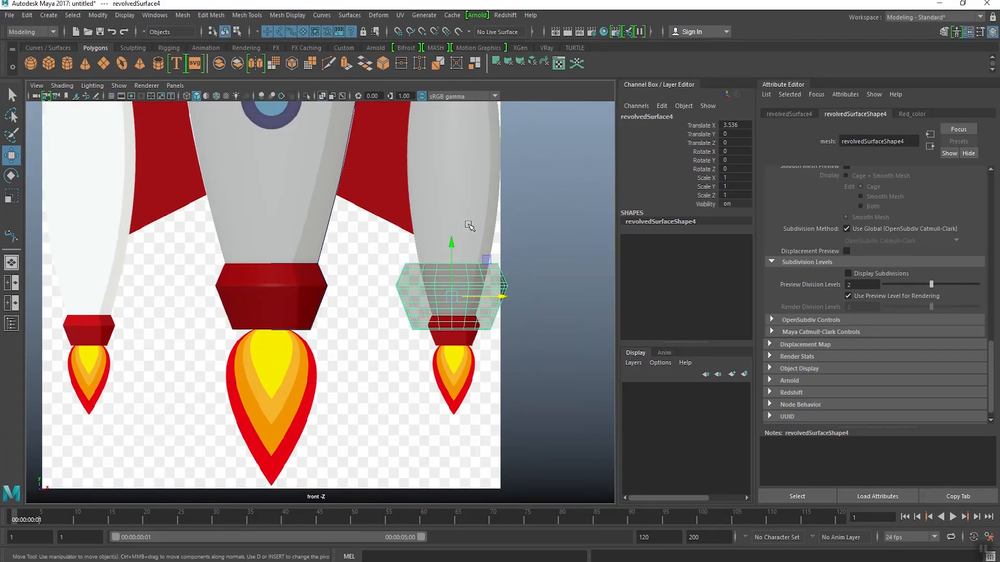
pyautogui.scroll(3, 468, 226)
pyautogui.click(393, 188)
pyautogui.click(322, 97)
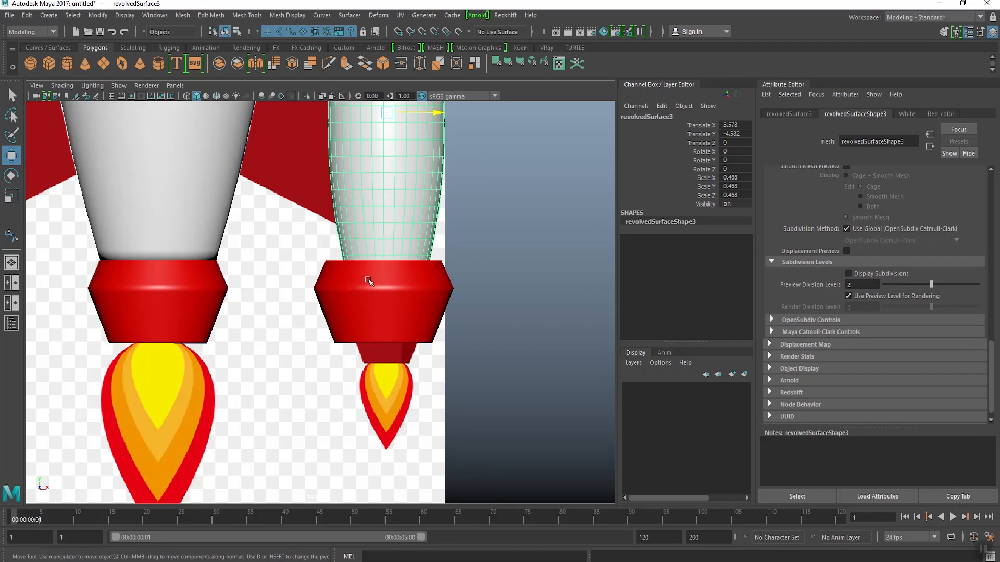
pyautogui.click(373, 280)
pyautogui.scroll(3, 372, 280)
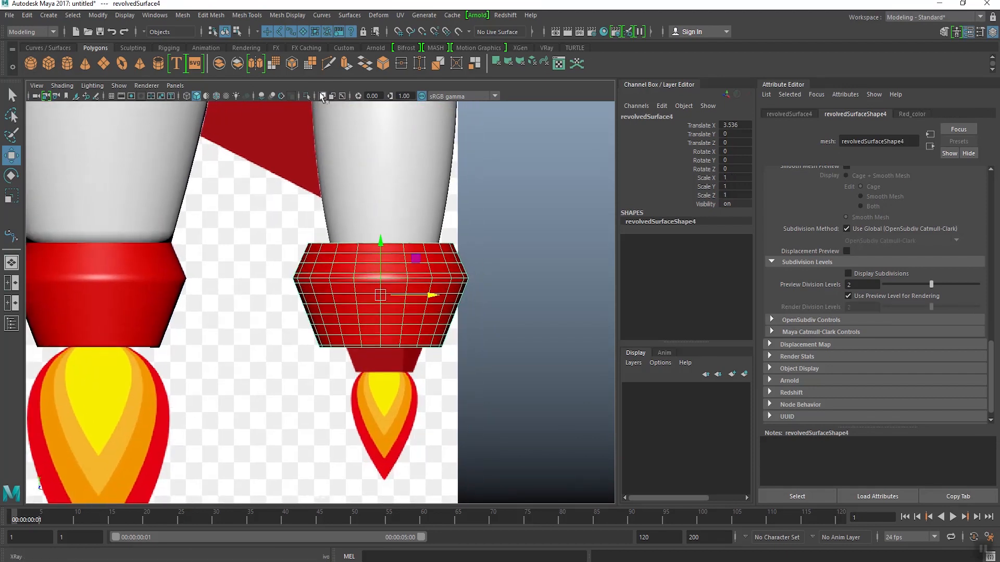
pyautogui.click(322, 97)
# Step: Lower the nozzle copy to about Translate Y -0.47 and shrink it uniformly to about 0.474
pyautogui.moveTo(381, 240); pyautogui.dragTo(381, 280)
pyautogui.press('r')
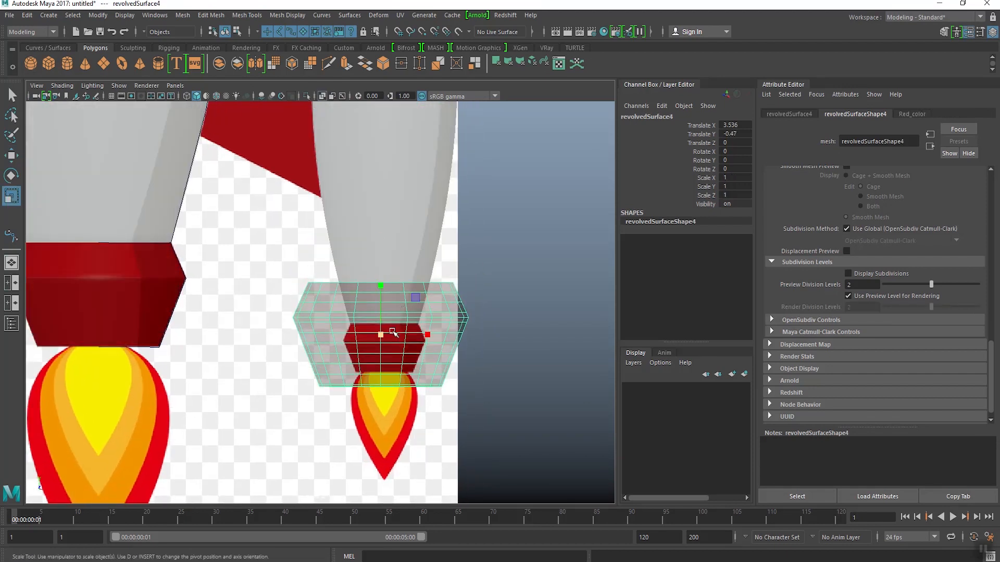
pyautogui.moveTo(392, 332); pyautogui.dragTo(342, 388)
pyautogui.press('f')
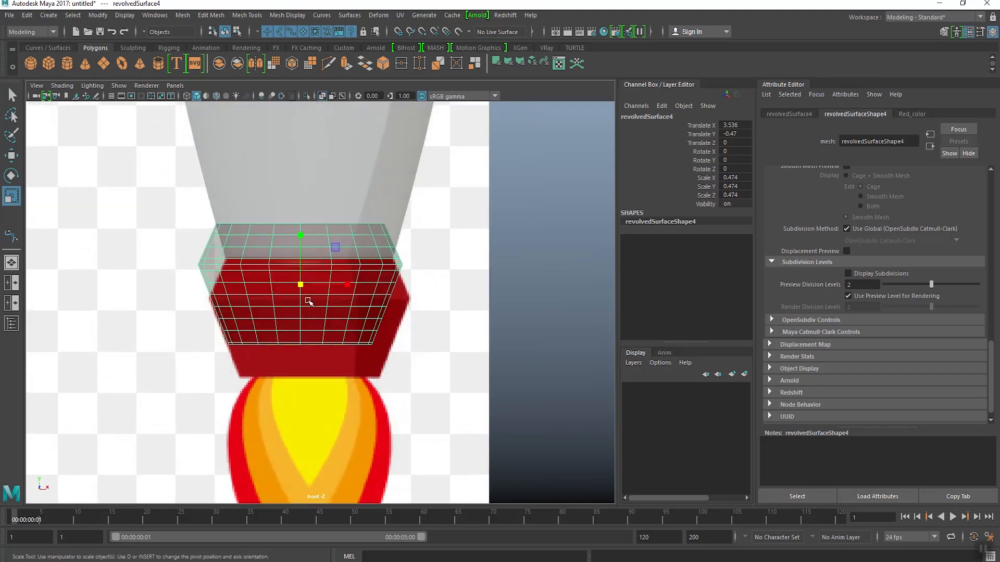
# Step: Fit the nozzle copy to the reference at about Translate X 3.579, Translate Y -0.632 and a uniform scale of 0.47
pyautogui.press('w')
pyautogui.moveTo(301, 284); pyautogui.dragTo(310, 319)
pyautogui.press('r')
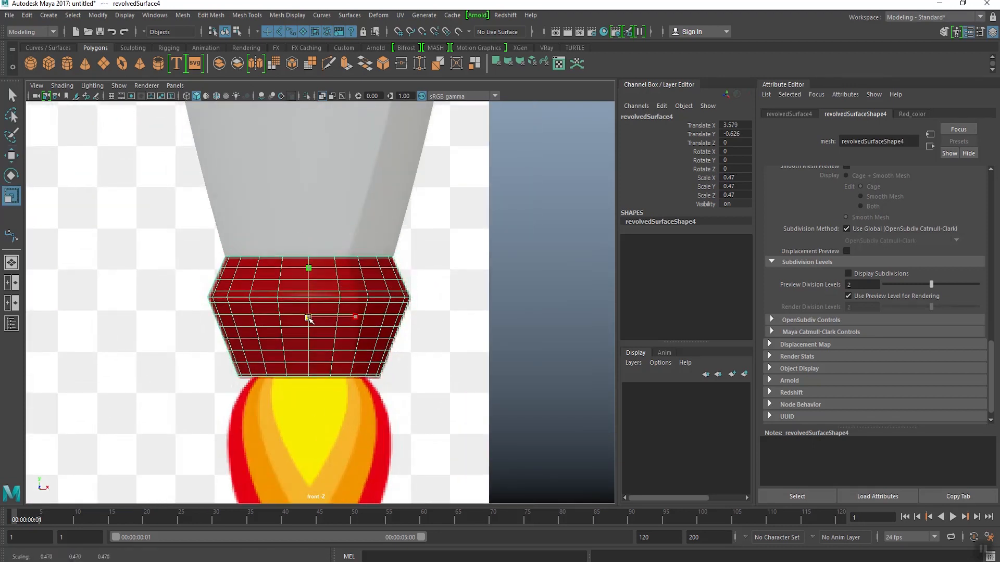
pyautogui.press('w')
pyautogui.moveTo(308, 263); pyautogui.dragTo(308, 265)
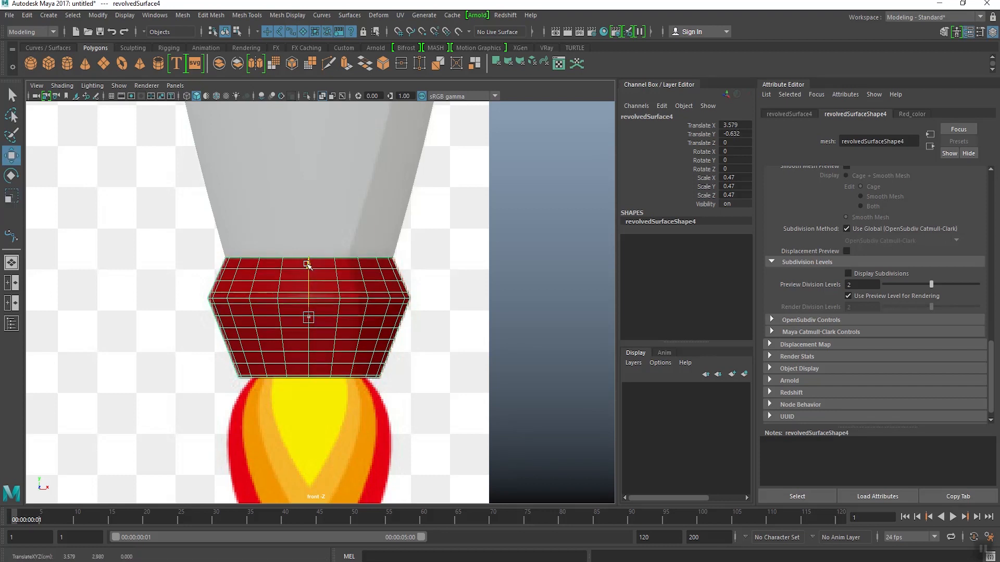
# Step: Inspect the booster and its nozzle beside the main rocket in the perspective view
pyautogui.press('space')
pyautogui.moveTo(462, 257); pyautogui.dragTo(462, 234)
pyautogui.click(461, 237)
pyautogui.keyDown('alt'); pyautogui.moveTo(441, 336); pyautogui.dragTo(402, 350); pyautogui.keyUp('alt')
pyautogui.scroll(4, 402, 371)
pyautogui.keyDown('alt'); pyautogui.moveTo(401, 372); pyautogui.dragTo(373, 331, button='middle'); pyautogui.keyUp('alt')
pyautogui.keyDown('alt'); pyautogui.moveTo(373, 331); pyautogui.dragTo(354, 330); pyautogui.keyUp('alt')
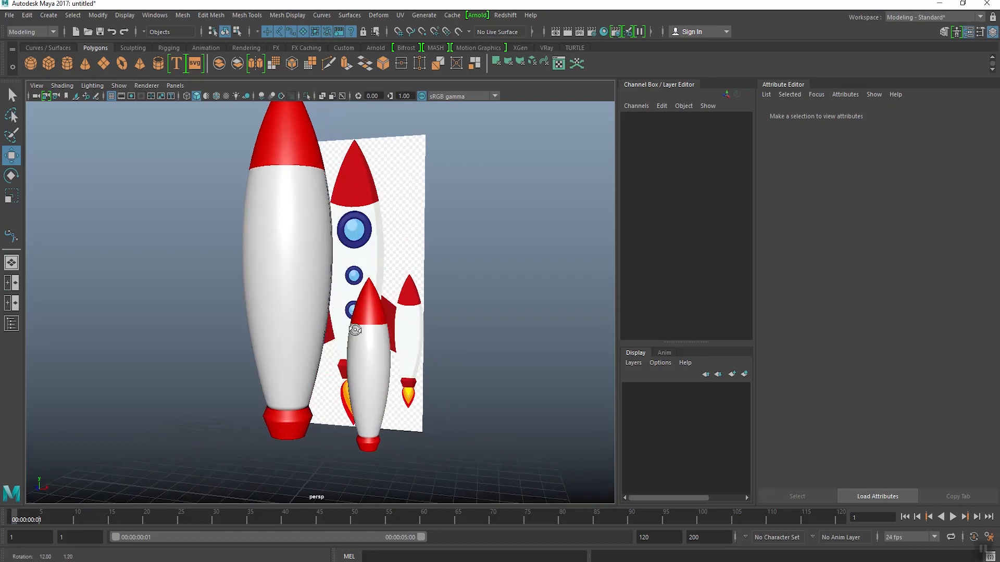
# Step: Examine the fins between body and boosters in the front view, then compare with the model in perspective
pyautogui.press('space')
pyautogui.moveTo(363, 364); pyautogui.dragTo(360, 387)
pyautogui.keyDown('alt'); pyautogui.moveTo(324, 350); pyautogui.dragTo(281, 249, button='right'); pyautogui.keyUp('alt')
pyautogui.keyDown('alt'); pyautogui.moveTo(281, 249); pyautogui.dragTo(333, 334, button='middle'); pyautogui.keyUp('alt')
pyautogui.keyDown('alt'); pyautogui.moveTo(305, 291); pyautogui.dragTo(332, 313, button='right'); pyautogui.keyUp('alt')
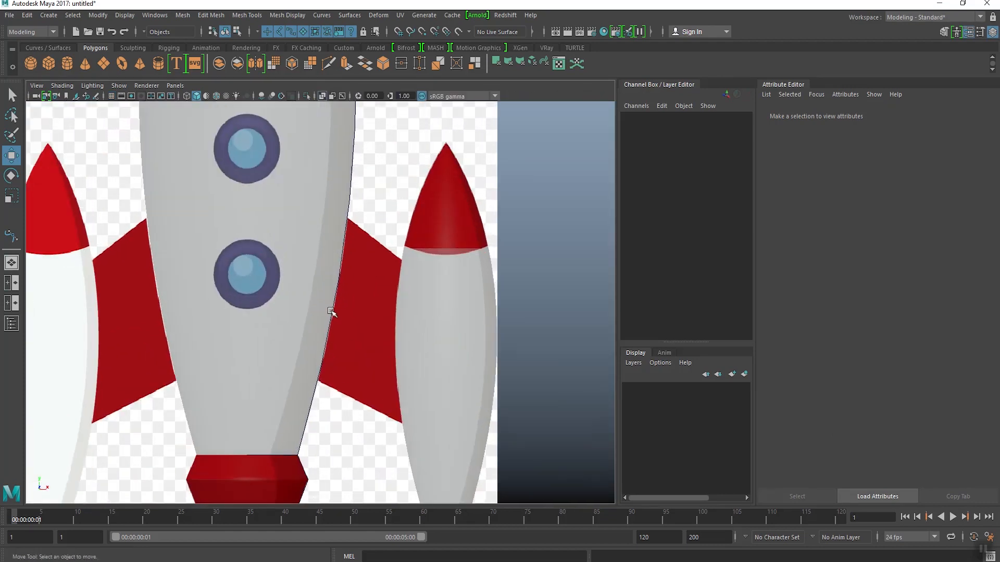
pyautogui.moveTo(363, 282)
pyautogui.keyDown('alt'); pyautogui.mouseDown(button='middle')
pyautogui.moveTo(329, 244)
pyautogui.moveTo(317, 201)
pyautogui.moveTo(358, 273)
pyautogui.moveTo(376, 283)
pyautogui.mouseUp(button='middle'); pyautogui.keyUp('alt')
pyautogui.scroll(-3, 358, 273)
pyautogui.press('space')
pyautogui.press('space')
pyautogui.keyDown('alt'); pyautogui.moveTo(377, 284); pyautogui.dragTo(388, 286); pyautogui.keyUp('alt')
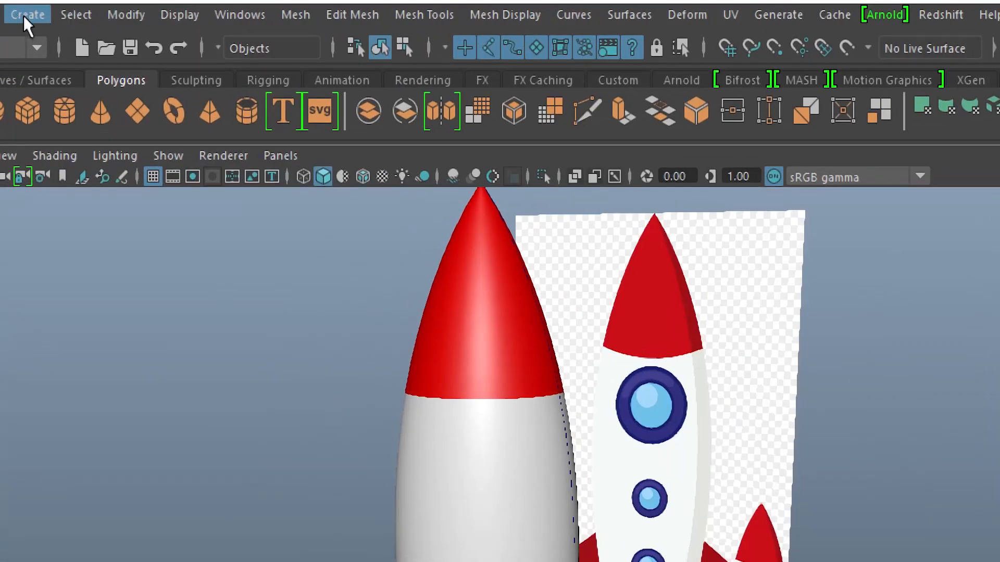
# Step: Trace the reference's right fin in the front view with the Bezier Curve Tool, placing a straight-segment point at each of its four corners
pyautogui.click(24, 17)
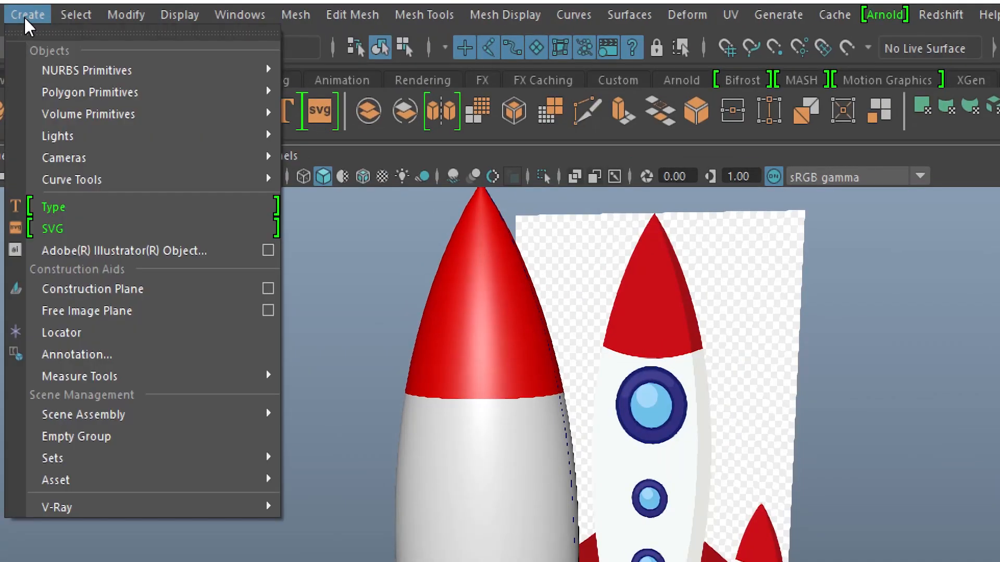
pyautogui.moveTo(68, 182)
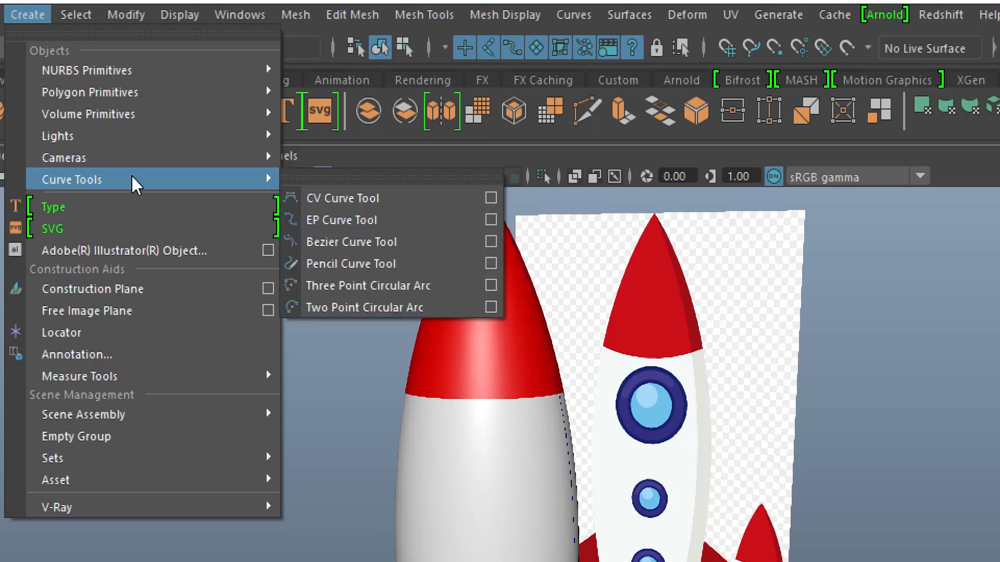
pyautogui.click(388, 242)
pyautogui.press('space')
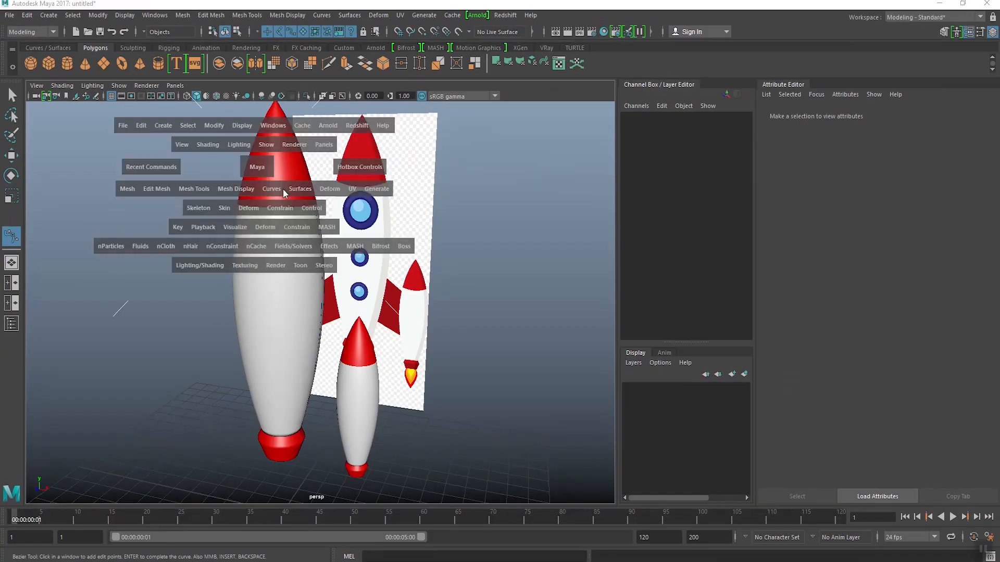
pyautogui.press('space')
pyautogui.scroll(1, 313, 239)
pyautogui.scroll(4, 313, 239)
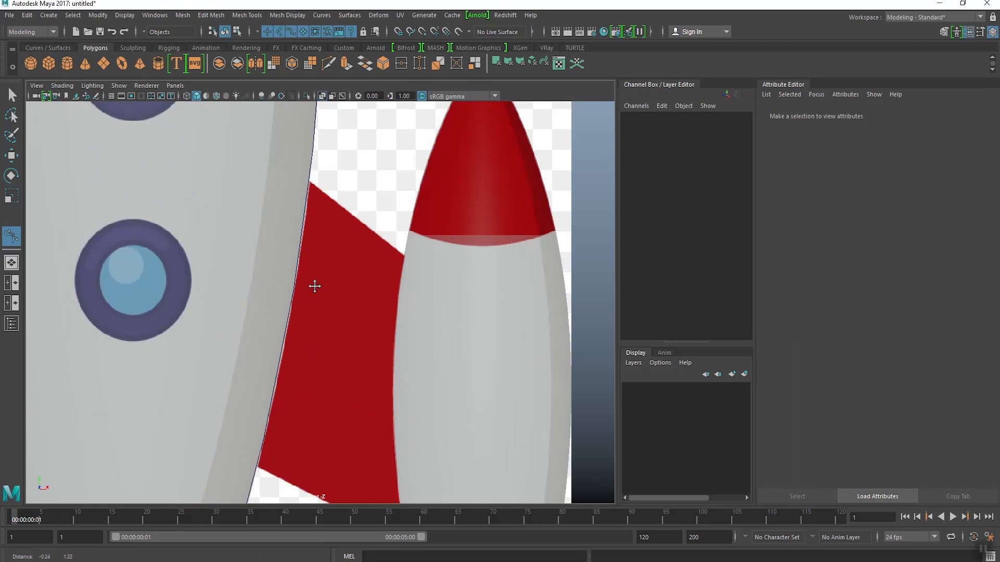
pyautogui.click(308, 190)
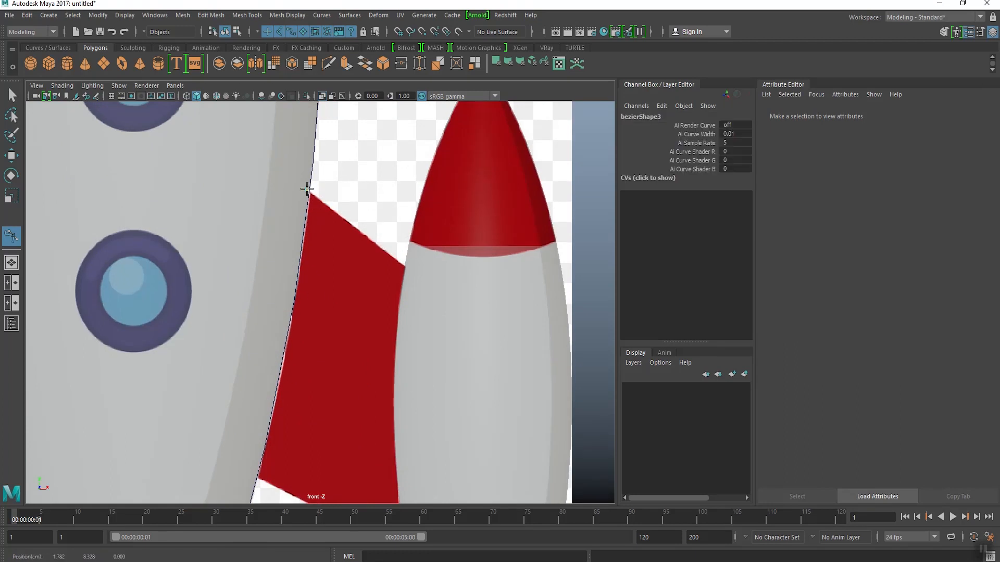
pyautogui.click(408, 269)
pyautogui.keyDown('alt'); pyautogui.moveTo(423, 366); pyautogui.dragTo(384, 207, button='middle'); pyautogui.keyUp('alt')
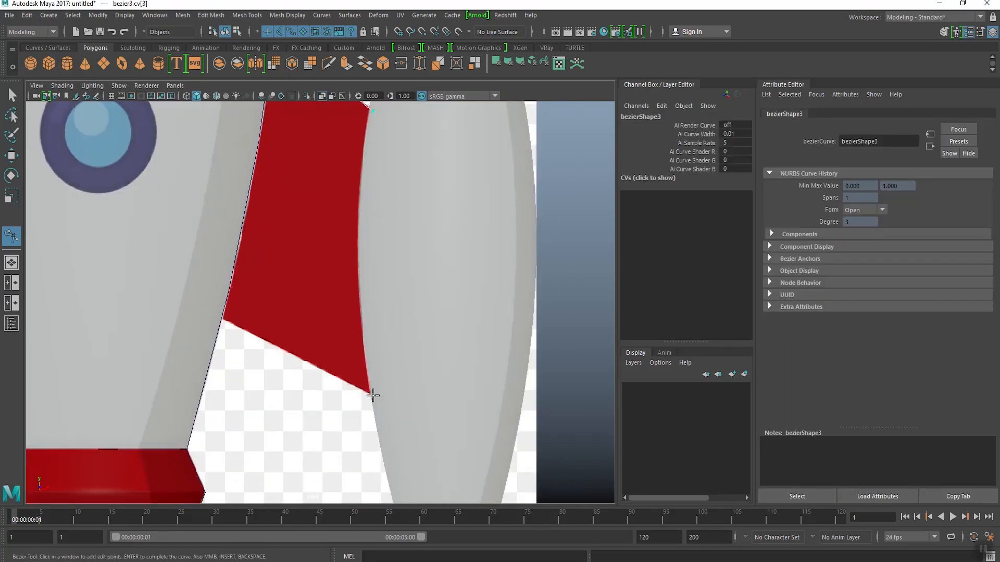
pyautogui.click(373, 395)
pyautogui.click(217, 315)
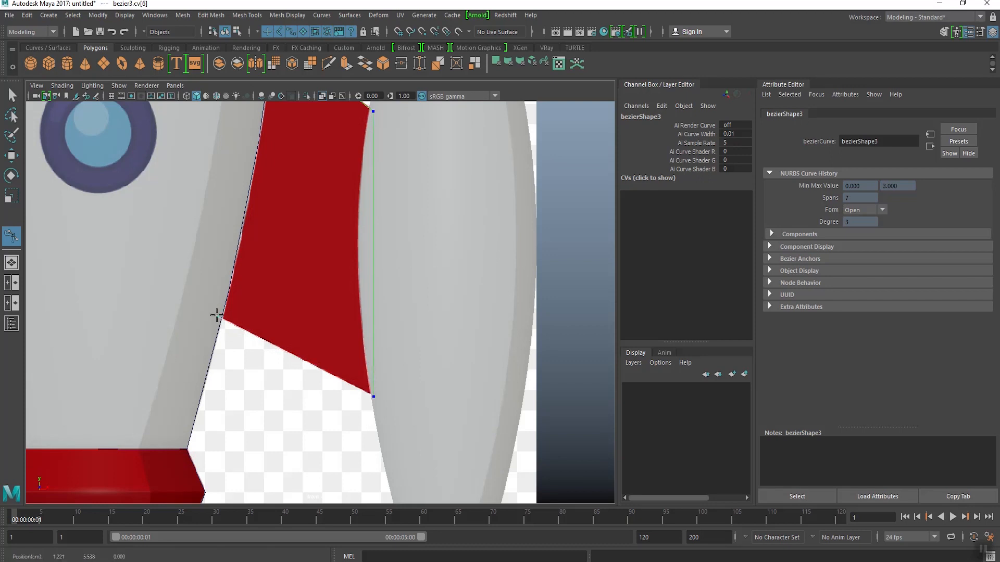
pyautogui.keyDown('alt'); pyautogui.moveTo(249, 213); pyautogui.dragTo(250, 334, button='middle'); pyautogui.keyUp('alt')
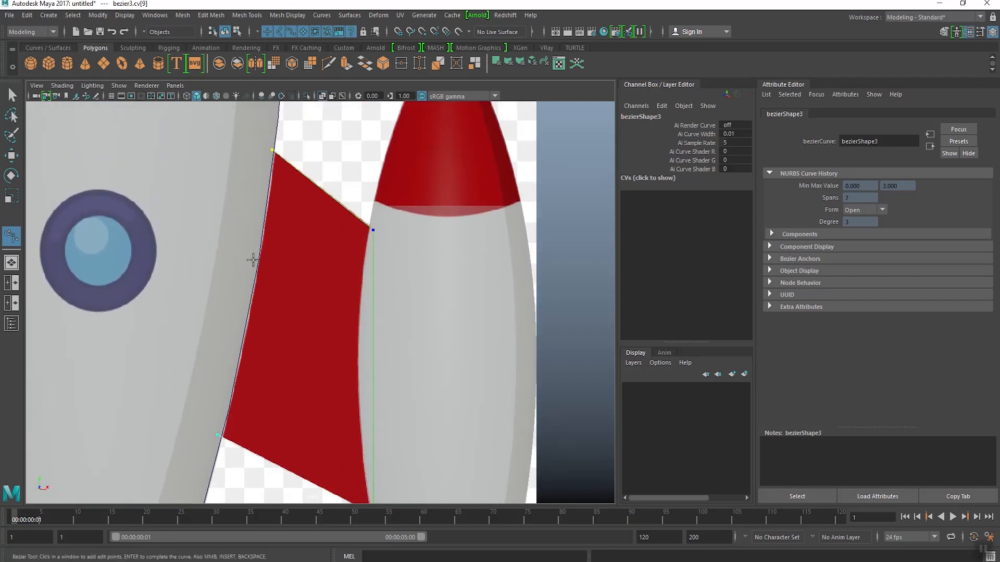
pyautogui.press('w')
# Step: Close the fin curve with Open/Close and check it in the perspective view
pyautogui.press('space')
pyautogui.press('space')
pyautogui.keyDown('alt'); pyautogui.moveTo(362, 287); pyautogui.dragTo(382, 295); pyautogui.keyUp('alt')
pyautogui.scroll(4, 338, 326)
pyautogui.scroll(-3, 337, 326)
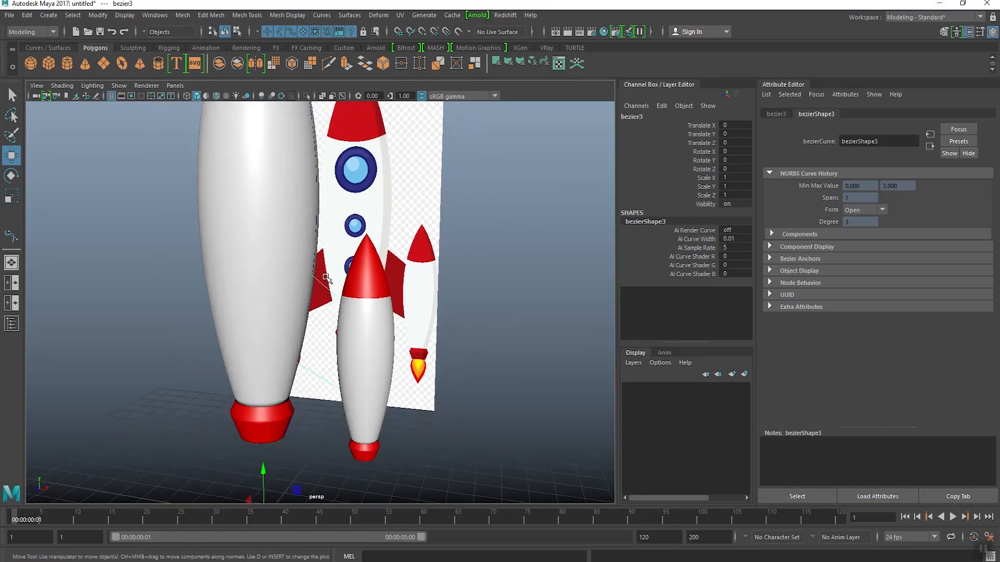
pyautogui.scroll(-2, 355, 274)
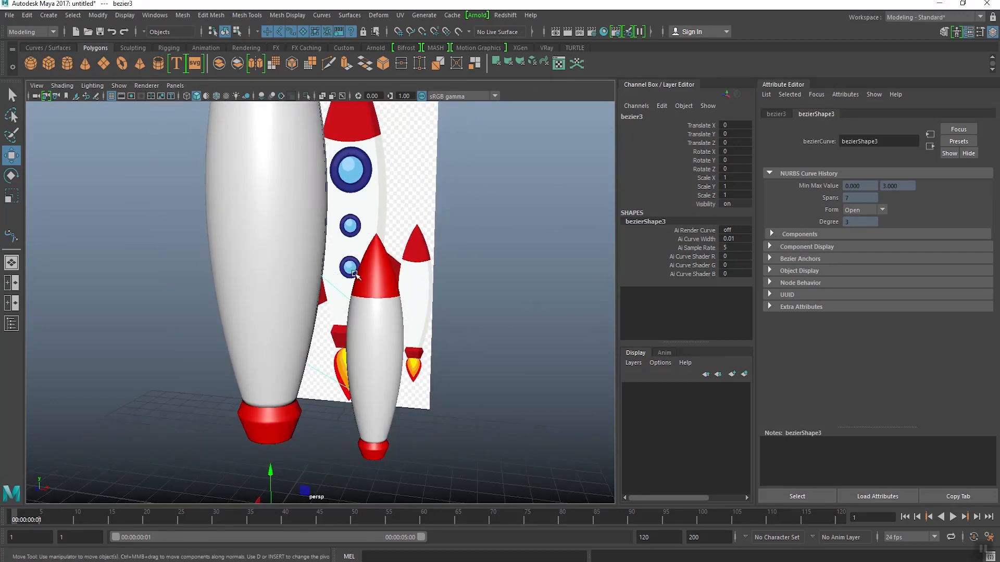
pyautogui.click(321, 15)
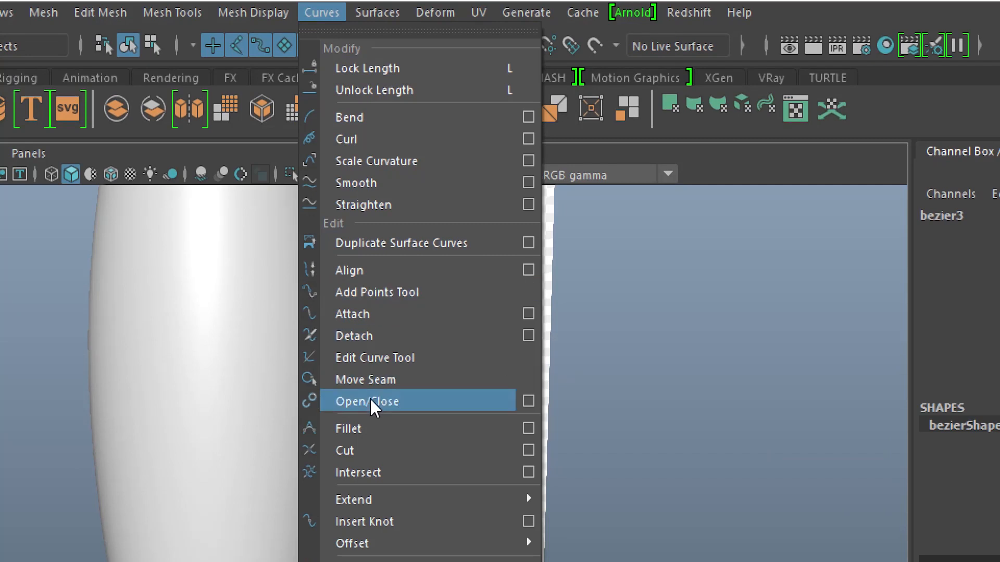
pyautogui.click(405, 407)
pyautogui.scroll(-2, 404, 408)
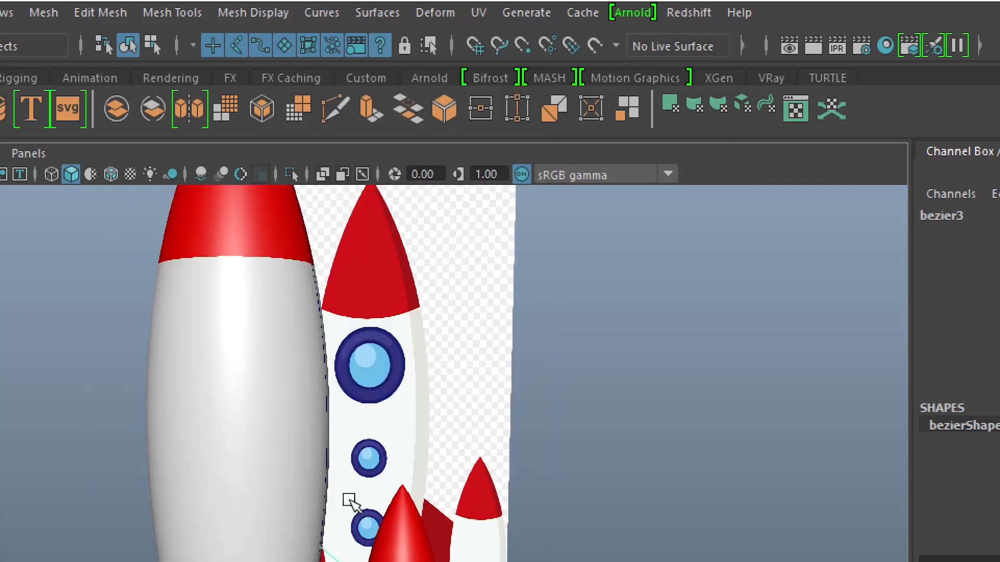
pyautogui.keyDown('alt'); pyautogui.moveTo(348, 502); pyautogui.dragTo(361, 160, button='middle'); pyautogui.keyUp('alt')
pyautogui.keyDown('alt'); pyautogui.moveTo(348, 283); pyautogui.dragTo(324, 394, button='middle'); pyautogui.keyUp('alt')
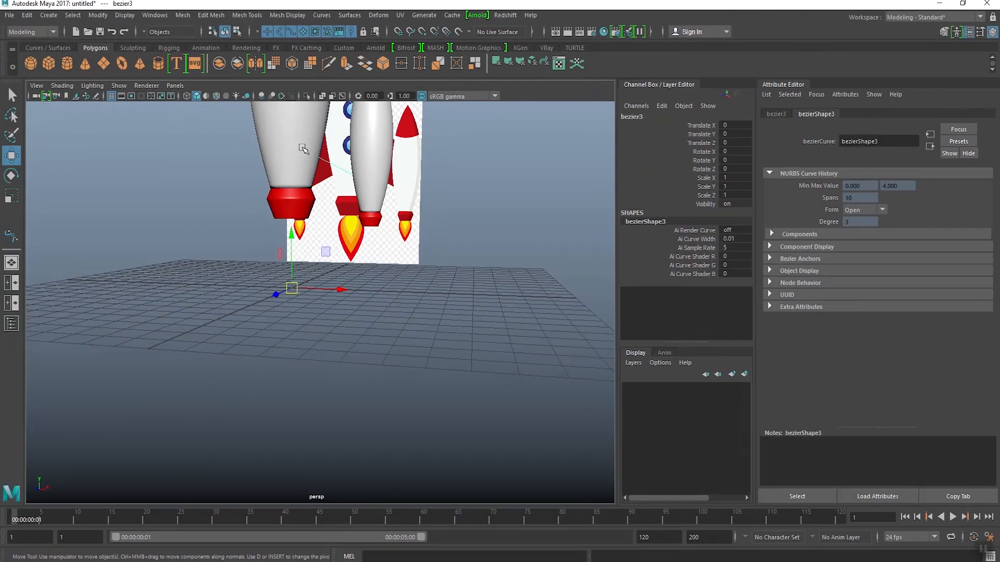
pyautogui.keyDown('alt'); pyautogui.moveTo(323, 209); pyautogui.dragTo(335, 316, button='middle'); pyautogui.keyUp('alt')
pyautogui.moveTo(356, 419); pyautogui.dragTo(492, 434)
pyautogui.keyDown('alt'); pyautogui.moveTo(494, 316); pyautogui.dragTo(442, 304); pyautogui.keyUp('alt')
pyautogui.hotkey('ctrl', 'z')
pyautogui.scroll(3, 376, 305)
# Step: Center the fin curve's pivot and hide the Attribute Editor to enlarge the viewport
pyautogui.click(98, 16)
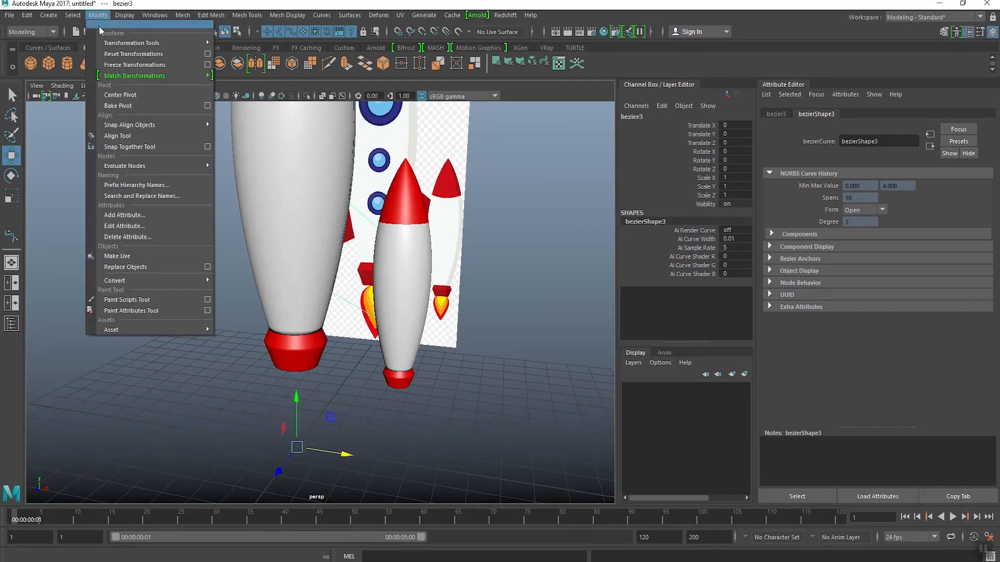
pyautogui.click(121, 95)
pyautogui.click(969, 32)
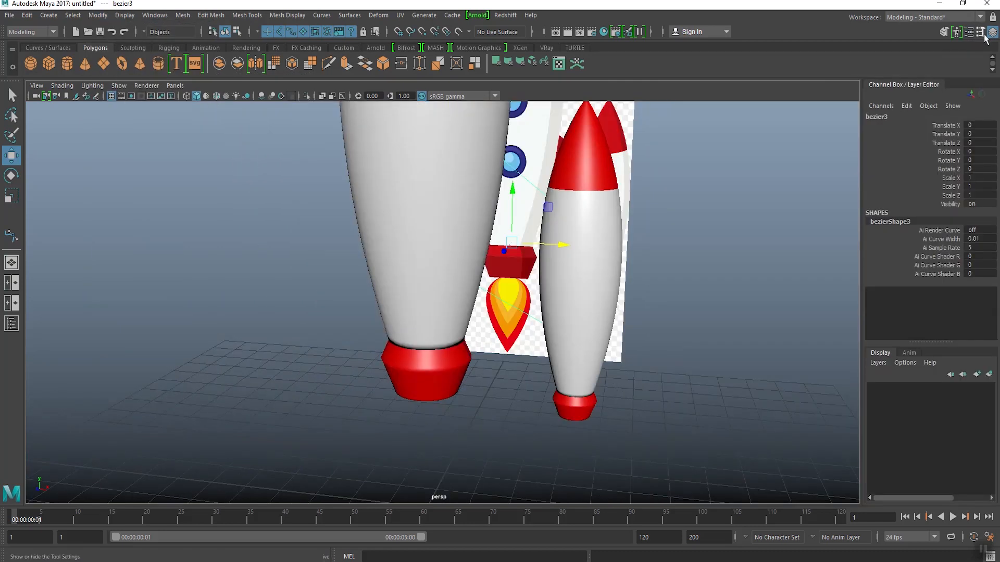
pyautogui.click(991, 32)
pyautogui.keyDown('alt'); pyautogui.moveTo(633, 268); pyautogui.dragTo(463, 308); pyautogui.keyUp('alt')
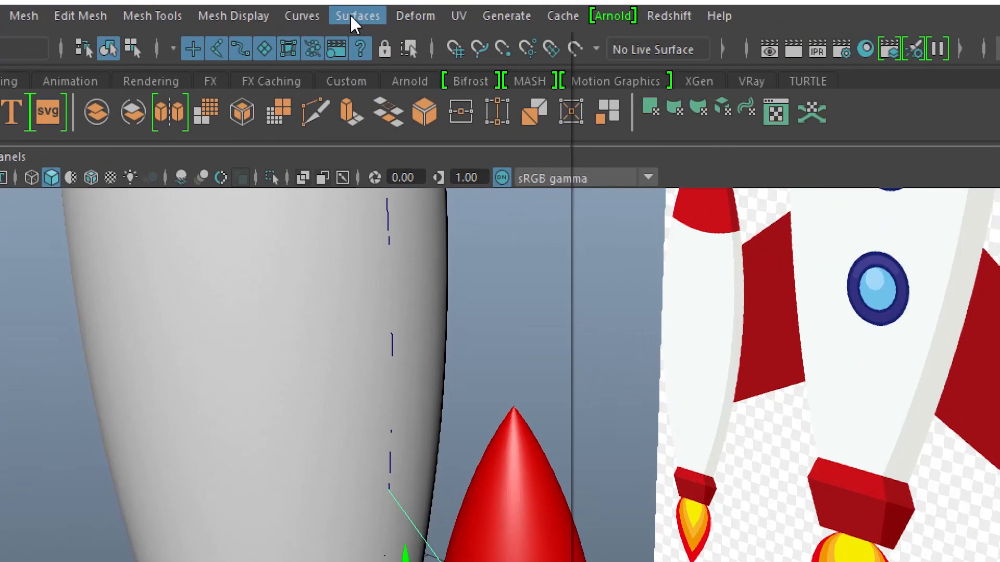
# Step: Apply Bevel Plus to the closed fin curve with its options reset to the defaults
pyautogui.click(344, 15)
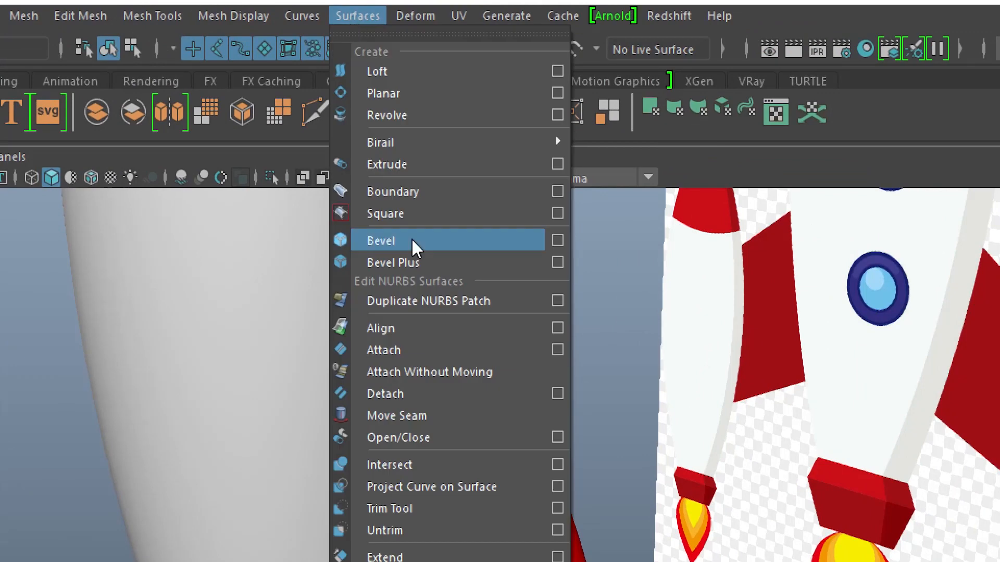
pyautogui.click(557, 262)
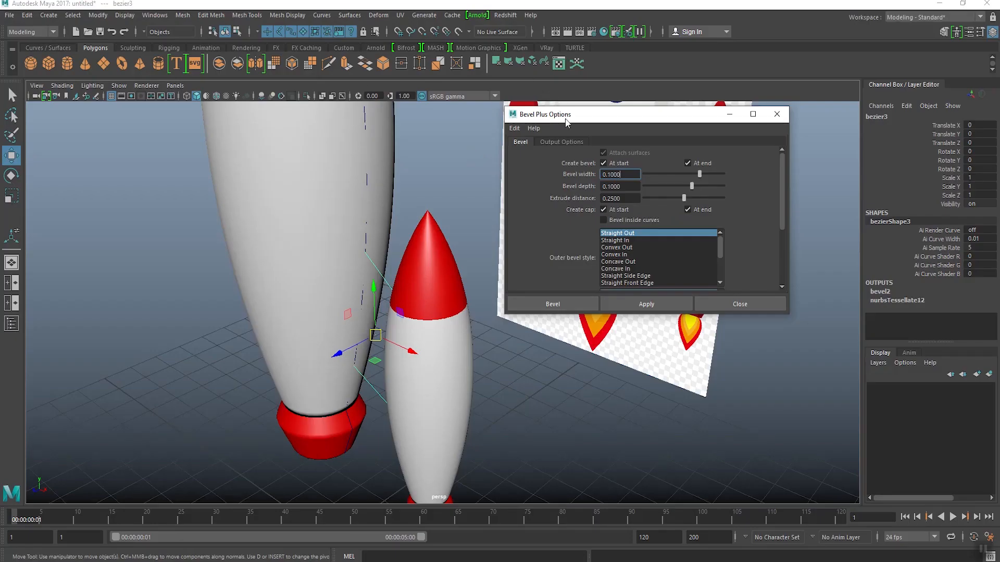
pyautogui.moveTo(567, 122); pyautogui.dragTo(541, 126)
pyautogui.click(488, 134)
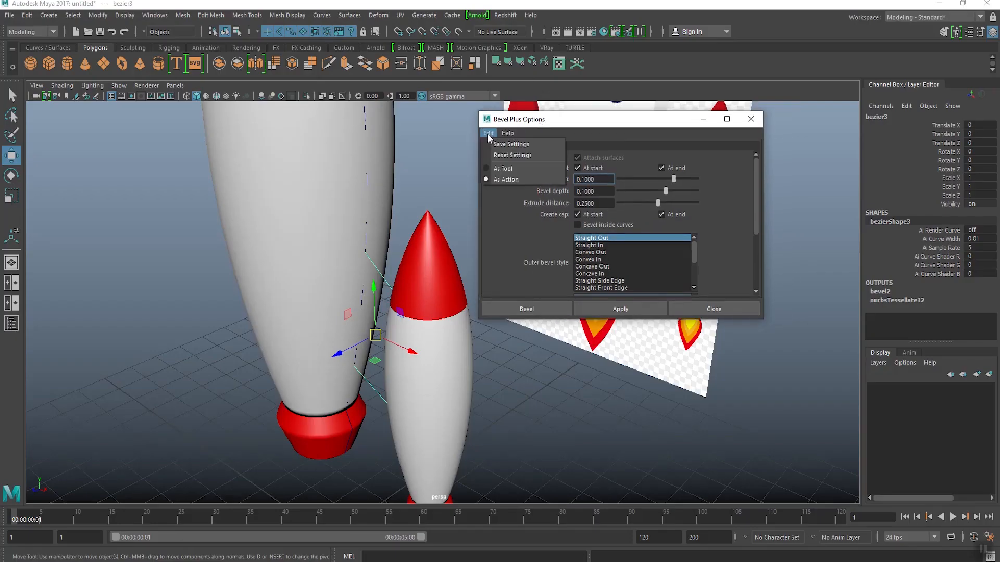
pyautogui.click(499, 155)
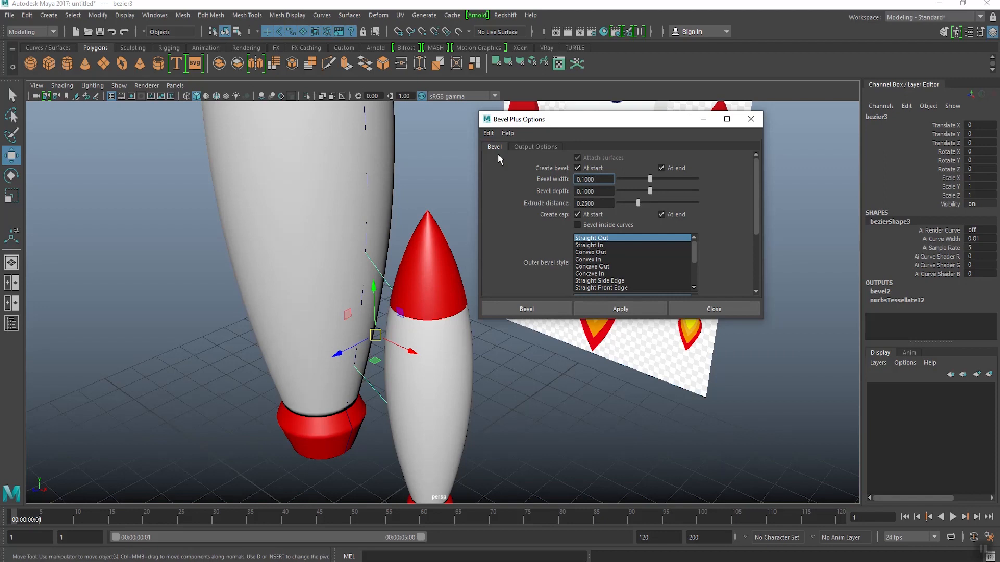
pyautogui.click(552, 308)
# Step: Set the fin bevel's depth to 0 and its extrude depth to 0.1
pyautogui.keyDown('alt'); pyautogui.moveTo(495, 297); pyautogui.dragTo(541, 380, button='right'); pyautogui.keyUp('alt')
pyautogui.keyDown('alt'); pyautogui.moveTo(417, 284); pyautogui.dragTo(456, 311); pyautogui.keyUp('alt')
pyautogui.keyDown('alt'); pyautogui.moveTo(451, 310); pyautogui.dragTo(482, 272, button='middle'); pyautogui.keyUp('alt')
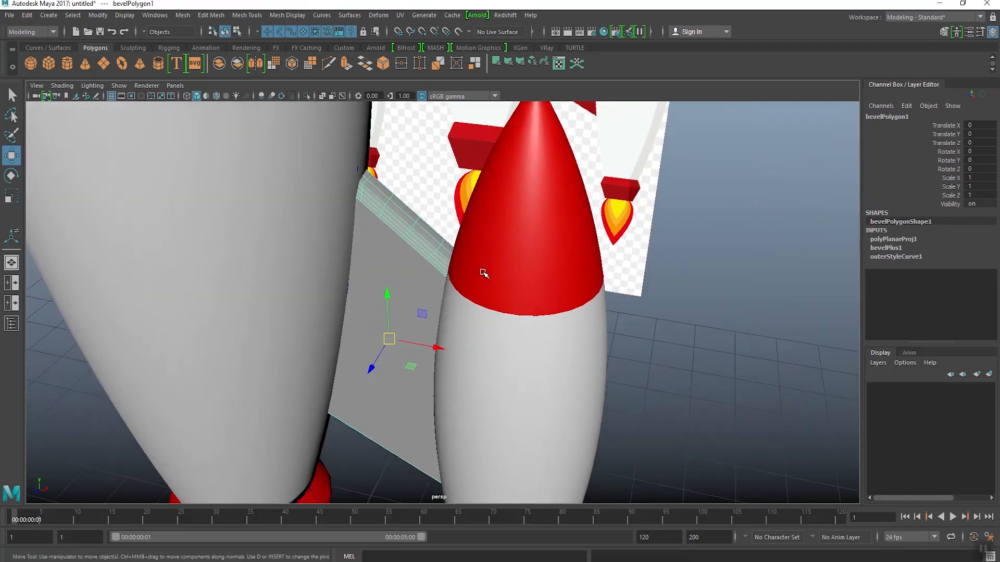
pyautogui.keyDown('alt'); pyautogui.moveTo(483, 273); pyautogui.dragTo(469, 283); pyautogui.keyUp('alt')
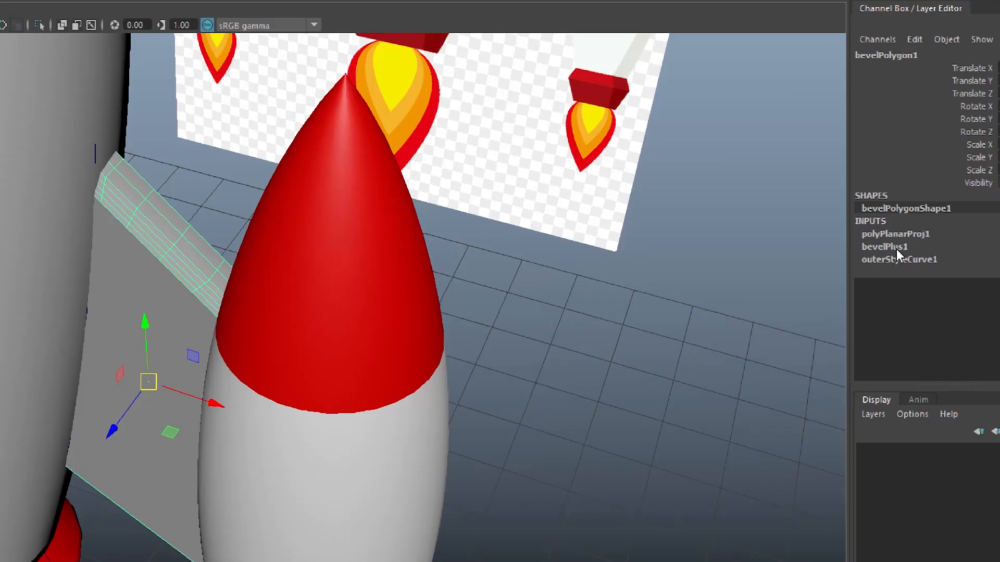
pyautogui.click(886, 248)
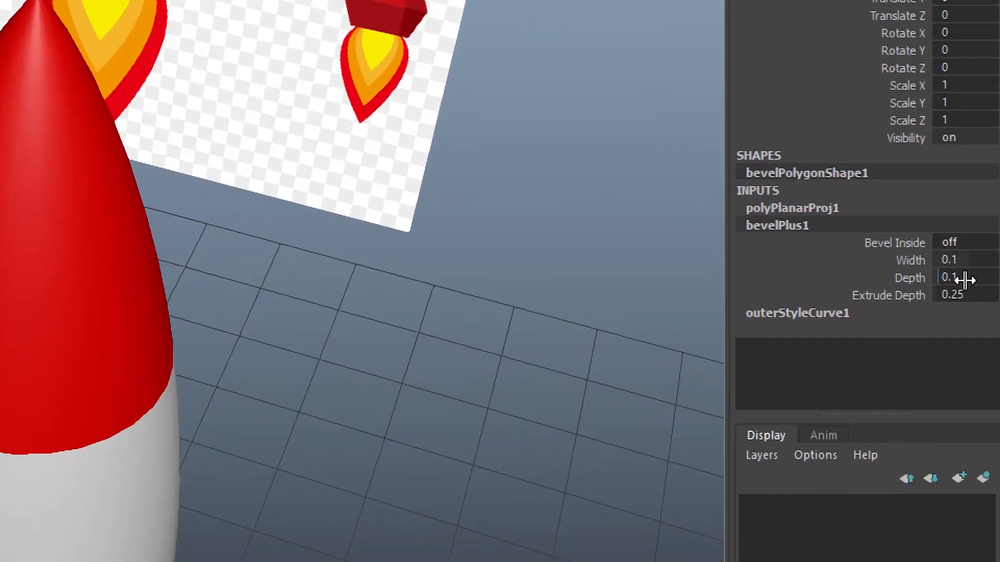
pyautogui.click(962, 279)
pyautogui.write('0')
pyautogui.press('Tab')
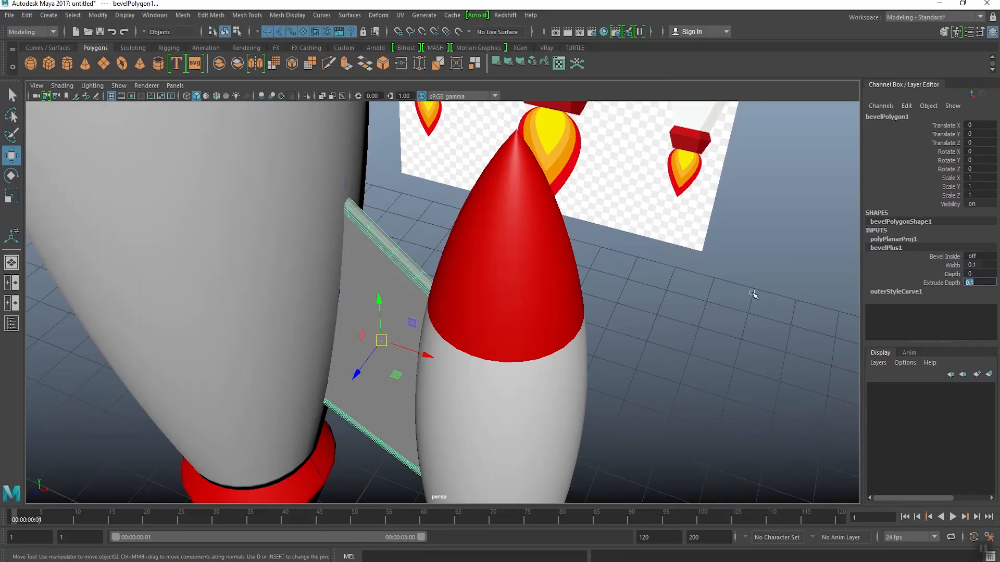
# Step: Group the beveled fin together with the adjacent side booster and its nozzle
pyautogui.click(391, 320)
pyautogui.keyDown('alt'); pyautogui.moveTo(400, 262); pyautogui.dragTo(513, 234); pyautogui.keyUp('alt')
pyautogui.scroll(-8, 404, 243)
pyautogui.keyDown('alt'); pyautogui.moveTo(513, 234); pyautogui.dragTo(521, 349, button='middle'); pyautogui.keyUp('alt')
pyautogui.scroll(-2, 537, 432)
pyautogui.keyDown('alt'); pyautogui.moveTo(521, 349); pyautogui.dragTo(472, 341); pyautogui.keyUp('alt')
pyautogui.click(480, 341)
pyautogui.scroll(4, 488, 341)
pyautogui.keyDown('shift'); pyautogui.click(561, 294); pyautogui.keyUp('shift')
pyautogui.keyDown('alt'); pyautogui.moveTo(549, 469); pyautogui.dragTo(534, 389, button='middle'); pyautogui.keyUp('alt')
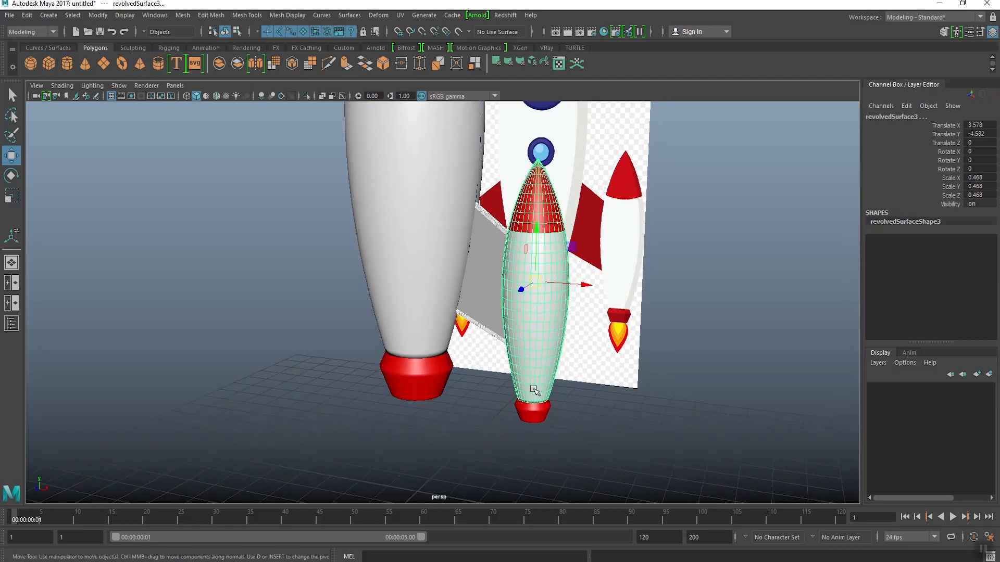
pyautogui.keyDown('shift'); pyautogui.click(531, 411); pyautogui.keyUp('shift')
pyautogui.keyDown('alt'); pyautogui.moveTo(470, 280); pyautogui.dragTo(467, 315, button='middle'); pyautogui.keyUp('alt')
pyautogui.keyDown('alt'); pyautogui.moveTo(468, 315); pyautogui.dragTo(458, 312); pyautogui.keyUp('alt')
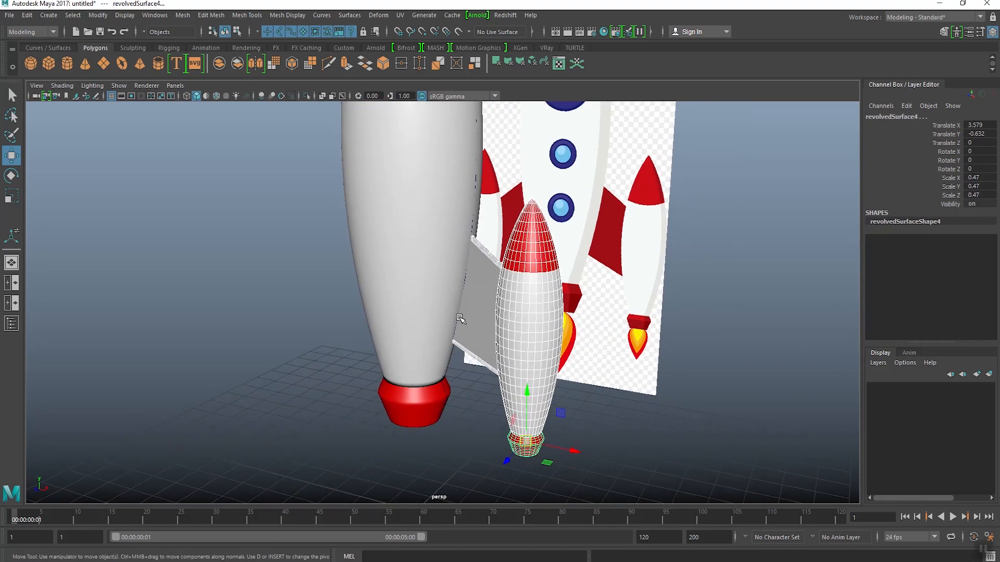
pyautogui.click(26, 16)
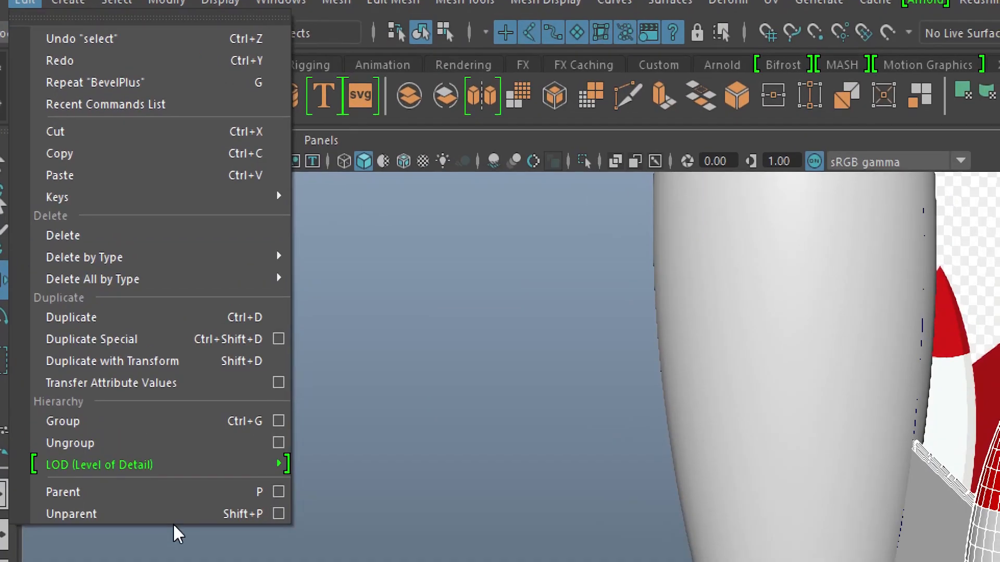
pyautogui.click(71, 227)
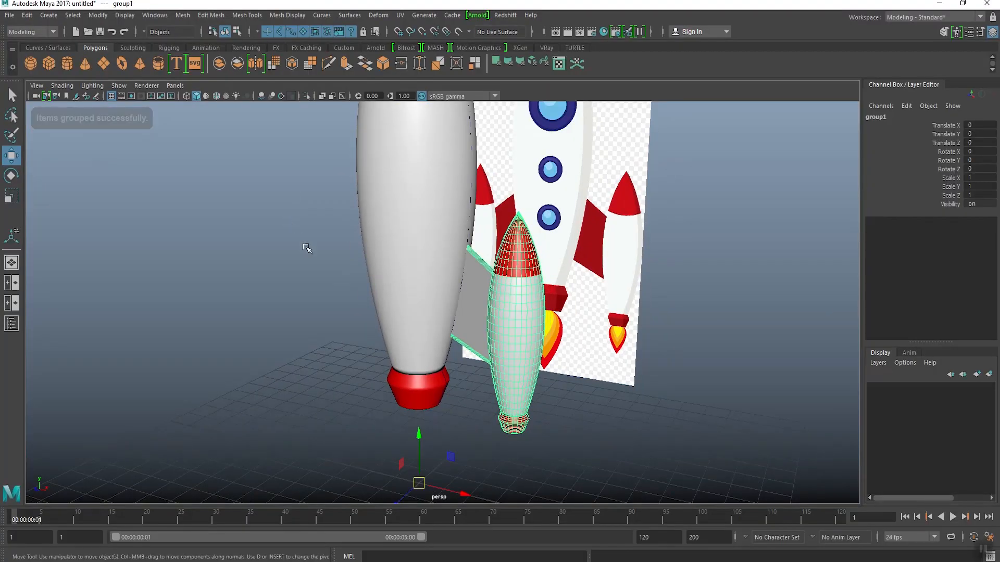
# Step: Reset the Duplicate Special options and create 2 instances of the booster group, each rotated 120 degrees in Y
pyautogui.keyDown('alt'); pyautogui.moveTo(307, 247); pyautogui.dragTo(394, 272); pyautogui.keyUp('alt')
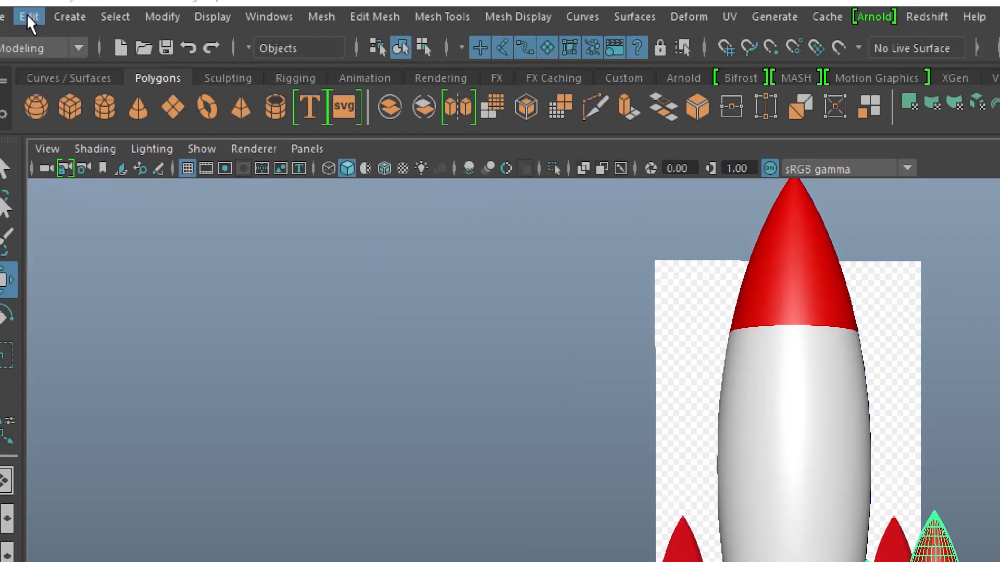
pyautogui.click(27, 15)
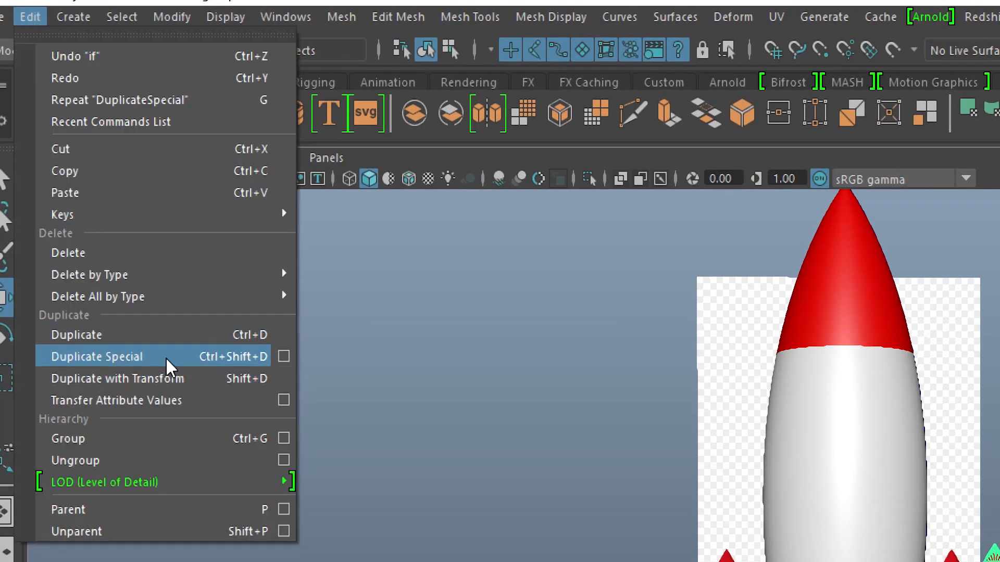
pyautogui.click(283, 357)
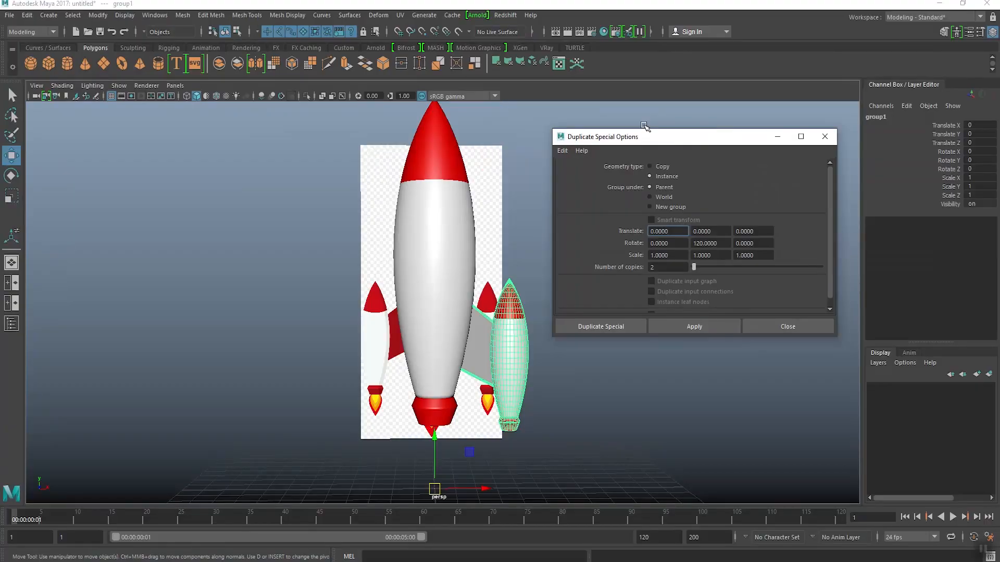
pyautogui.moveTo(649, 139); pyautogui.dragTo(632, 150)
pyautogui.click(542, 164)
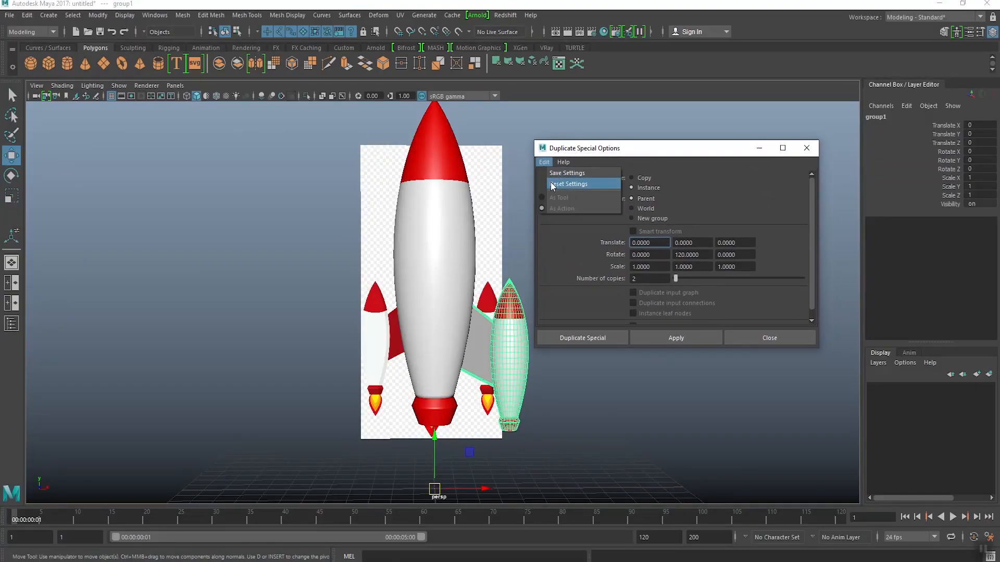
pyautogui.click(551, 182)
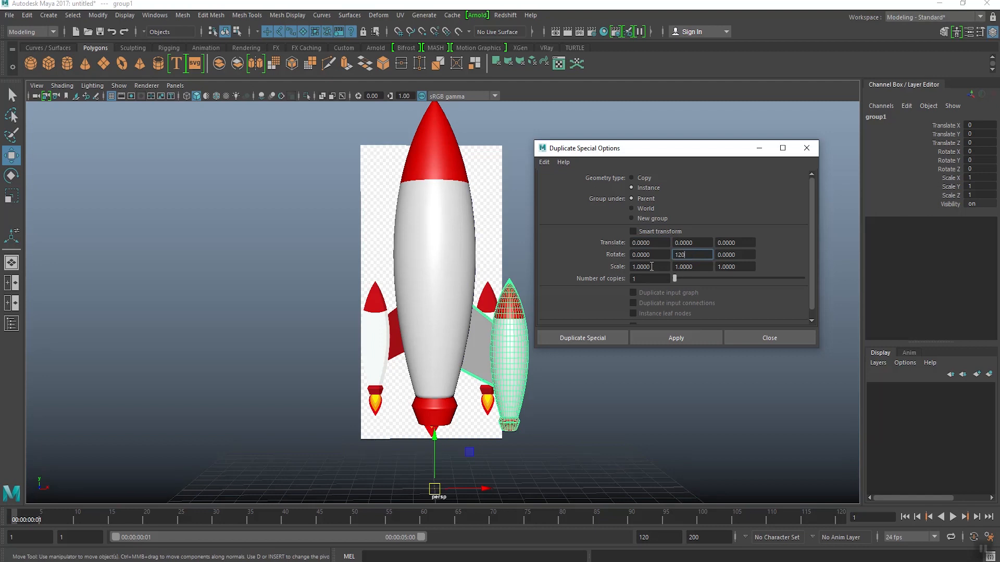
pyautogui.write('2')
pyautogui.press('Return')
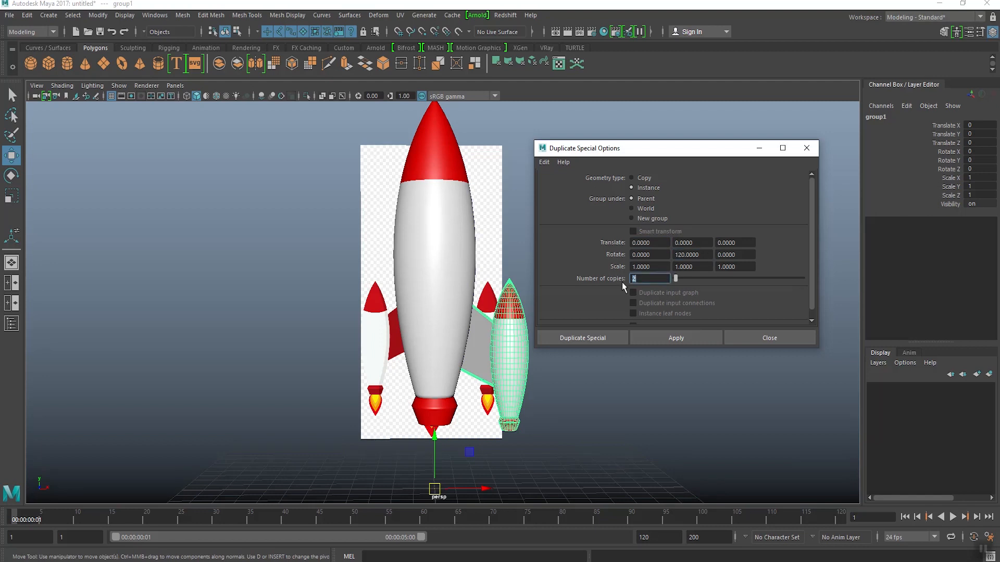
pyautogui.keyDown('alt'); pyautogui.moveTo(498, 358); pyautogui.dragTo(577, 363); pyautogui.keyUp('alt')
pyautogui.click(581, 339)
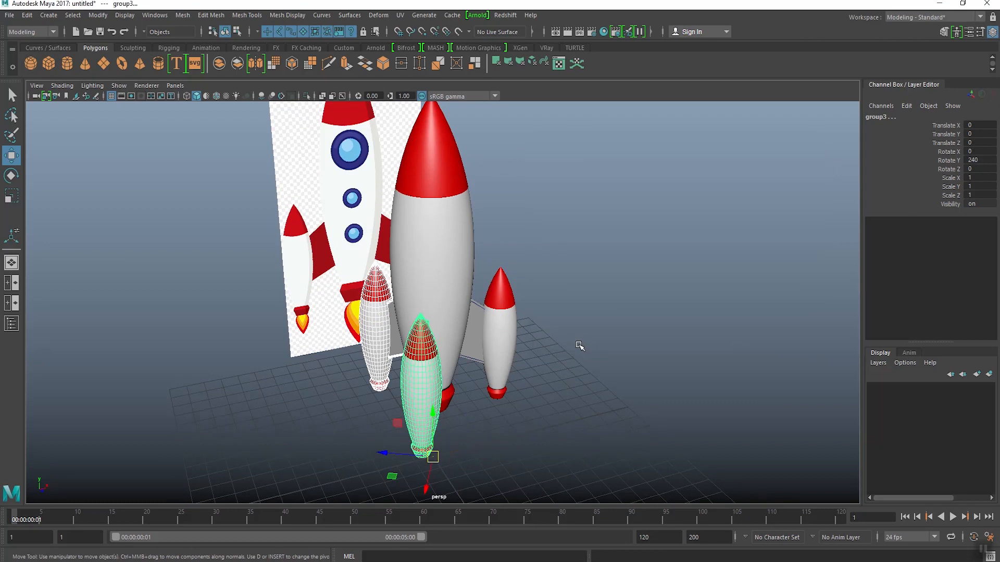
pyautogui.click(580, 346)
pyautogui.keyDown('alt'); pyautogui.moveTo(580, 345); pyautogui.dragTo(461, 342); pyautogui.keyUp('alt')
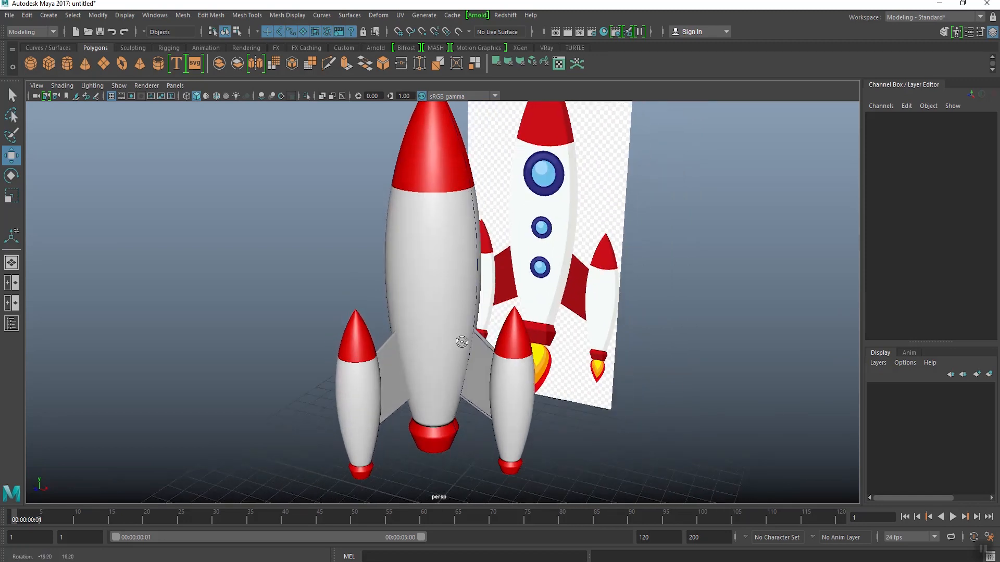
# Step: Examine the reference's large round window in the front view, comparing the body with X-ray shading on and off
pyautogui.press('space')
pyautogui.press('space')
pyautogui.scroll(6, 391, 312)
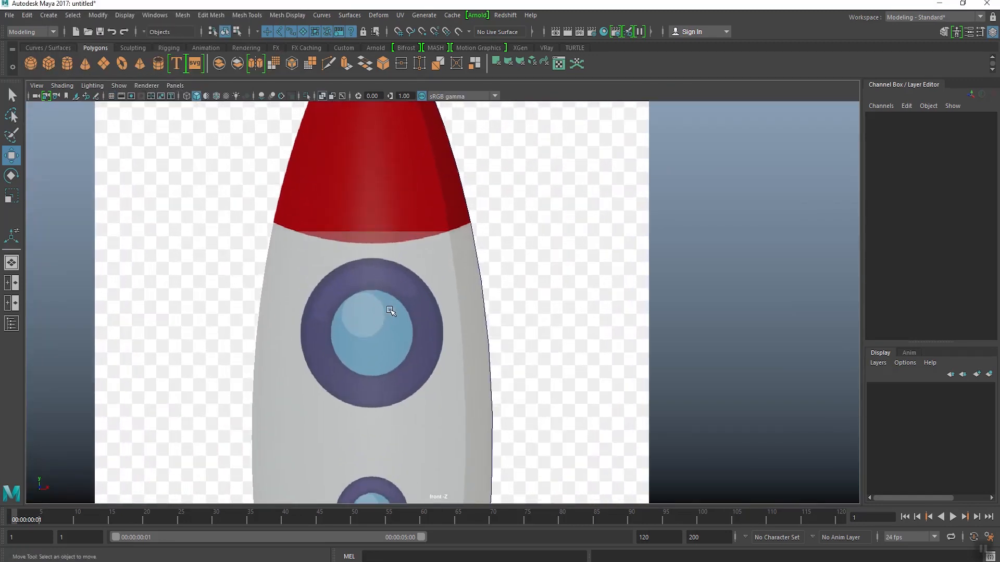
pyautogui.keyDown('alt'); pyautogui.moveTo(391, 312); pyautogui.dragTo(408, 310, button='middle'); pyautogui.keyUp('alt')
pyautogui.scroll(1, 413, 128)
pyautogui.click(321, 97)
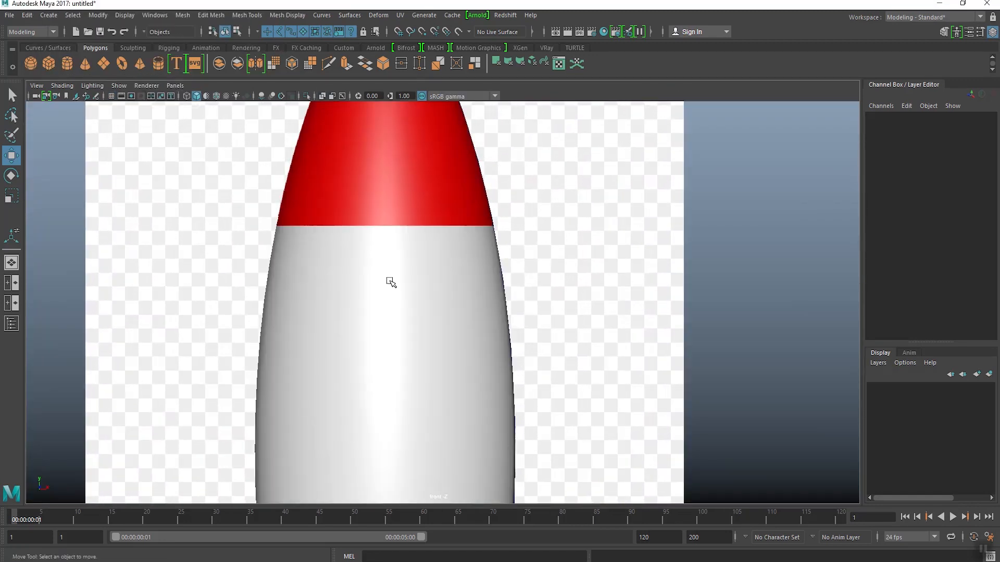
pyautogui.click(321, 97)
pyautogui.click(321, 96)
pyautogui.click(321, 97)
pyautogui.scroll(1, 376, 320)
pyautogui.scroll(1, 376, 320)
# Step: Create a NURBS circle and move it up to the large window's center, at about 12.32 in Translate Y
pyautogui.click(48, 47)
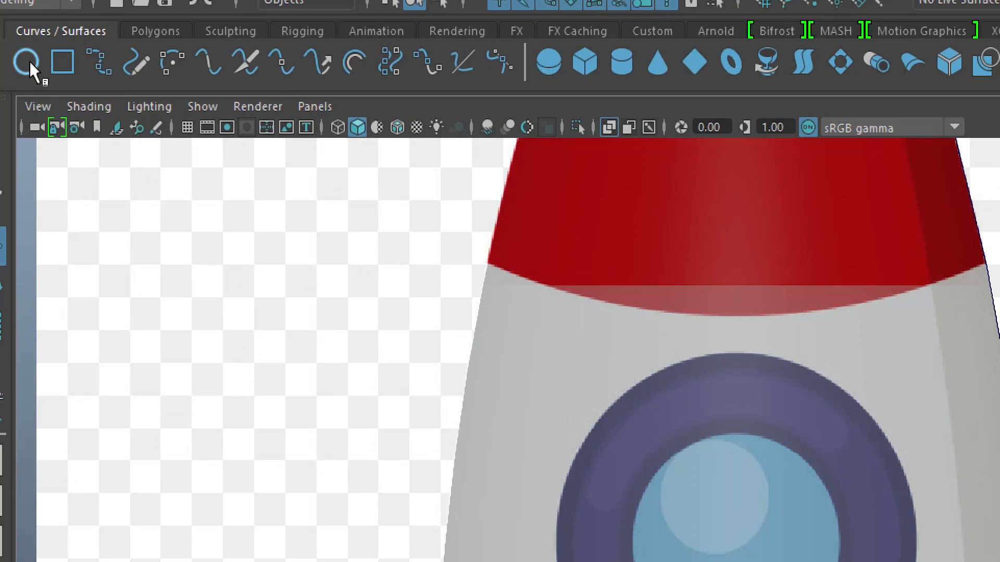
pyautogui.click(30, 62)
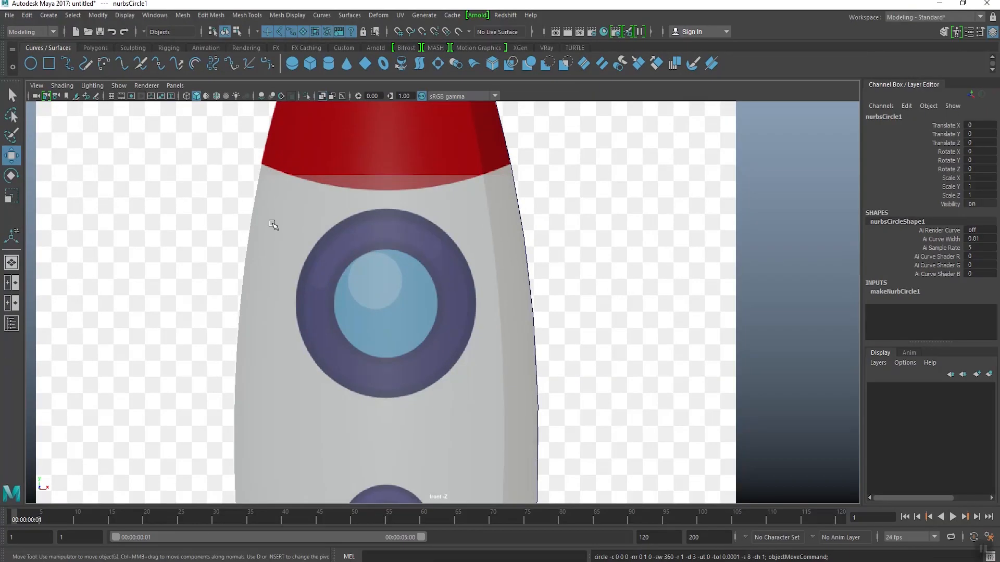
pyautogui.scroll(-5, 394, 357)
pyautogui.scroll(-2, 395, 359)
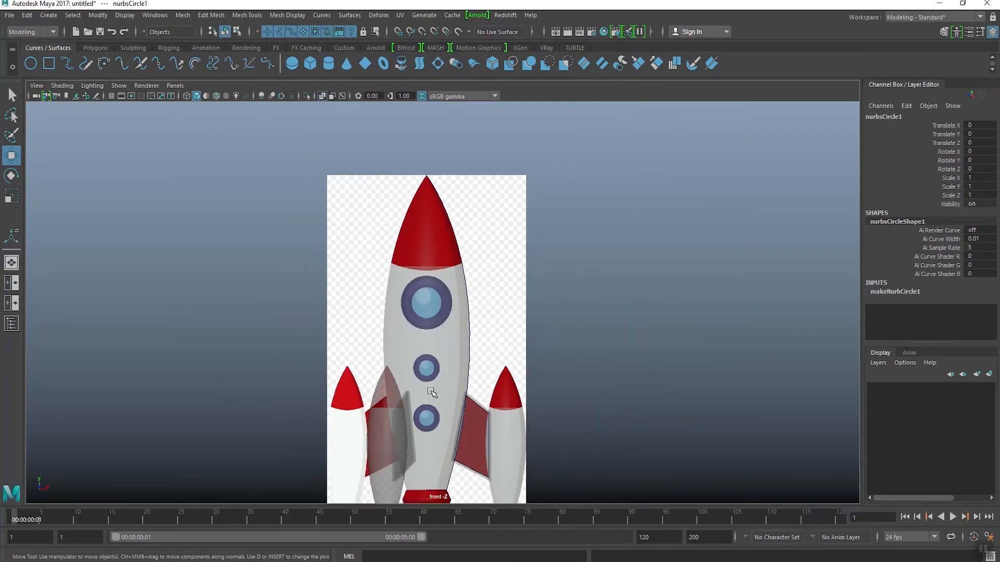
pyautogui.keyDown('alt'); pyautogui.moveTo(431, 393); pyautogui.dragTo(443, 316, button='middle'); pyautogui.keyUp('alt')
pyautogui.moveTo(427, 406); pyautogui.dragTo(428, 147)
pyautogui.scroll(6, 440, 295)
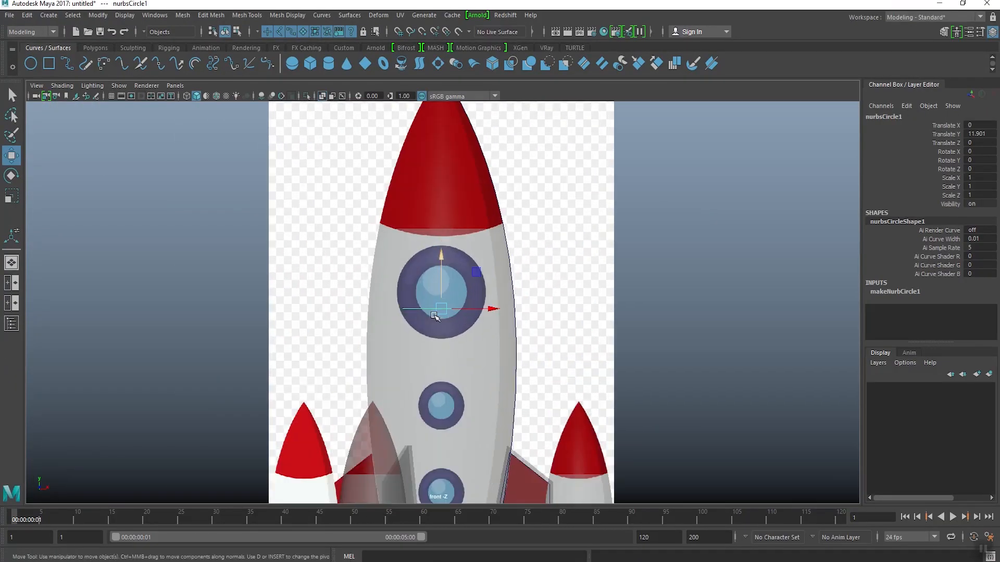
pyautogui.moveTo(440, 296); pyautogui.dragTo(437, 248)
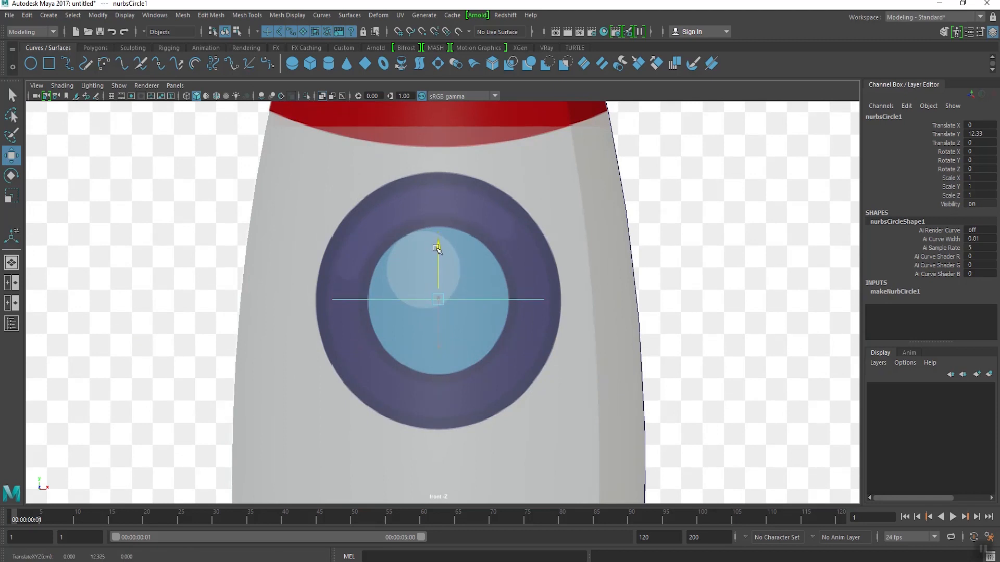
# Step: Rotate the circle -90 degrees in X, scale it uniformly to 0.673 to match the blue glass, and fine-tune its height to 12.315
pyautogui.press('e')
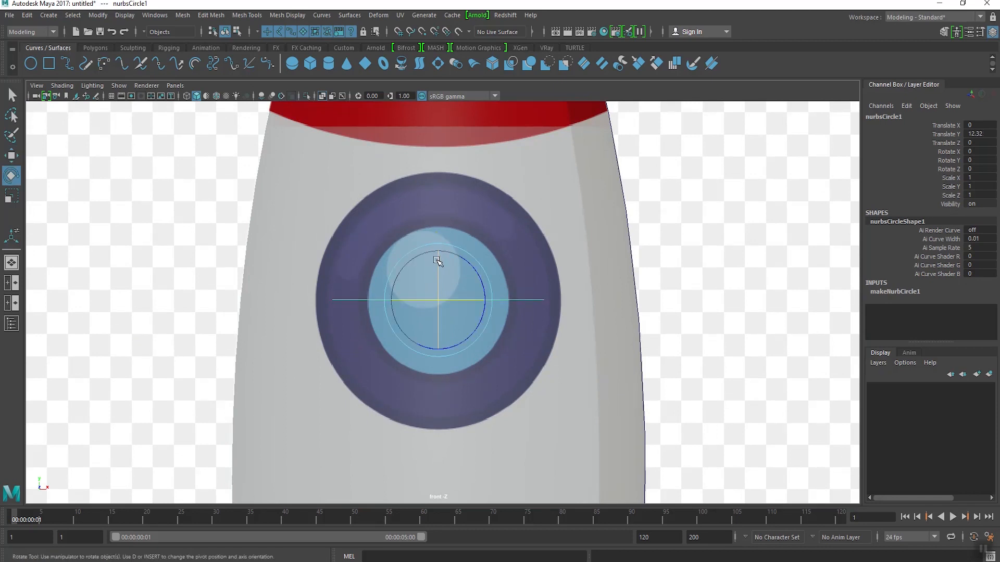
pyautogui.moveTo(439, 266); pyautogui.dragTo(437, 293)
pyautogui.moveTo(437, 243); pyautogui.dragTo(437, 194)
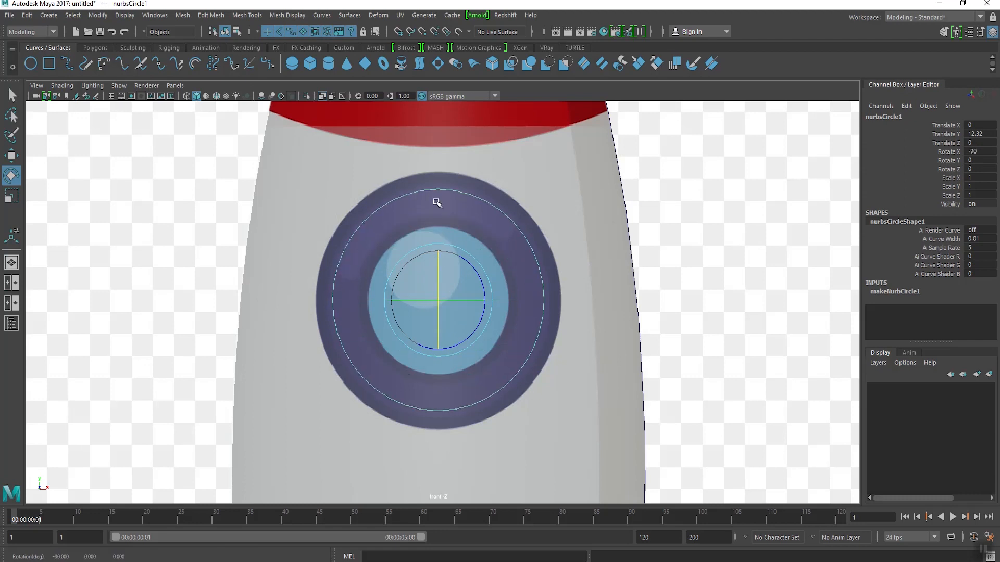
pyautogui.press('r')
pyautogui.moveTo(439, 301); pyautogui.dragTo(385, 377)
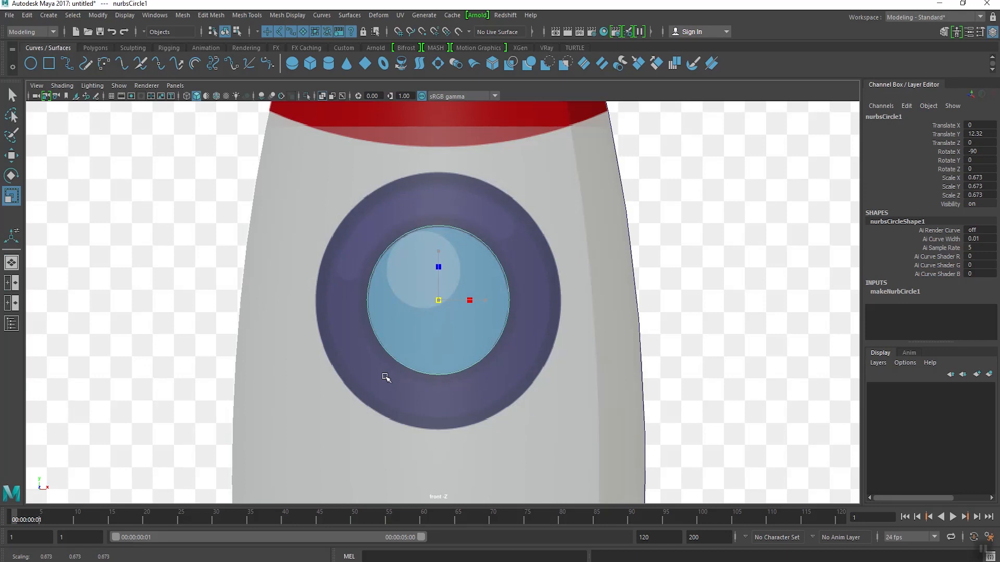
pyautogui.press('w')
pyautogui.moveTo(439, 245); pyautogui.dragTo(437, 246)
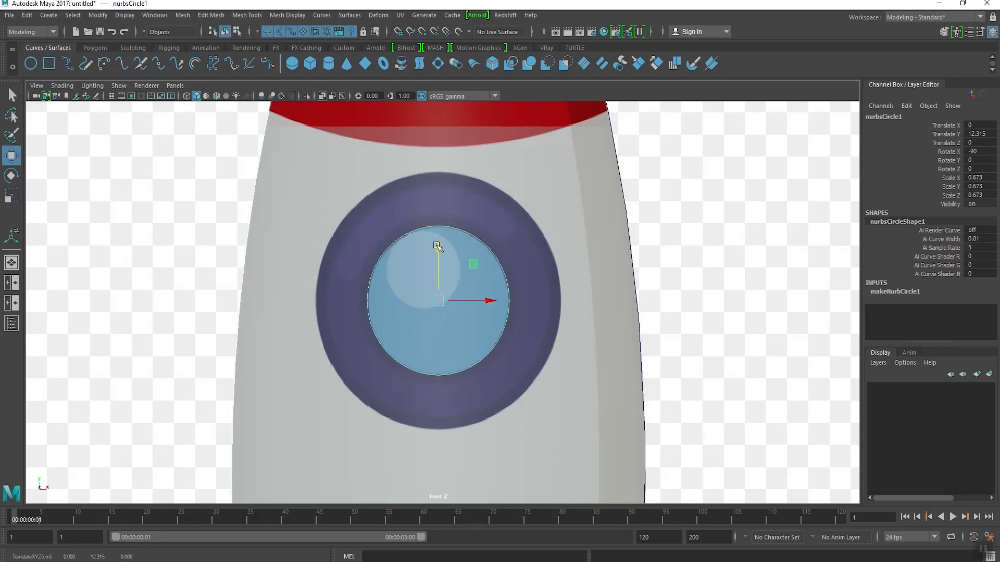
# Step: Set the window circle's sections to 12
pyautogui.click(885, 291)
pyautogui.scroll(-3, 886, 292)
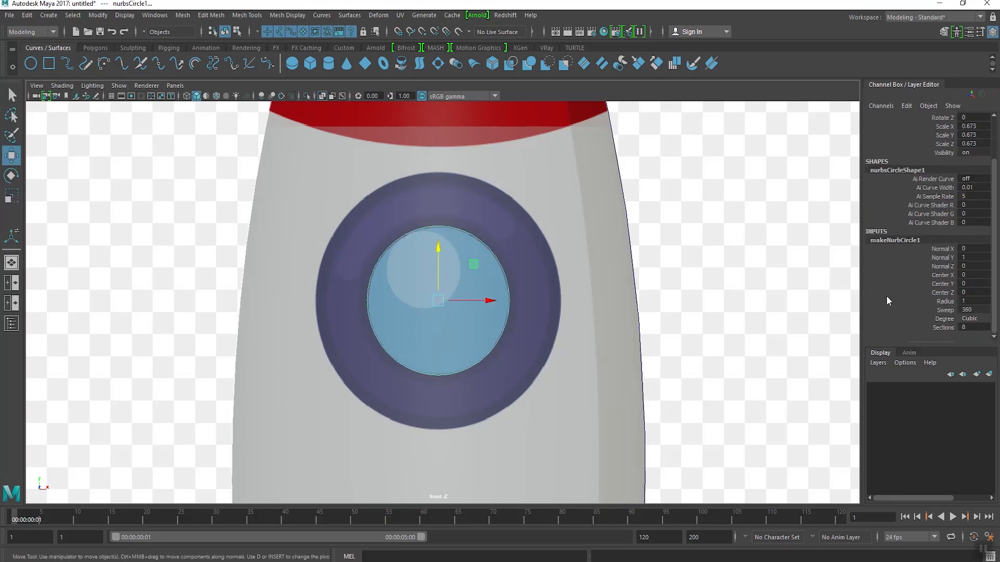
pyautogui.doubleClick(967, 329)
pyautogui.click(504, 308)
# Step: Move the window circle forward to the rocket body's front surface, at about 1.928 in Translate Z
pyautogui.press('space')
pyautogui.press('space')
pyautogui.keyDown('alt'); pyautogui.moveTo(640, 220); pyautogui.dragTo(541, 214); pyautogui.keyUp('alt')
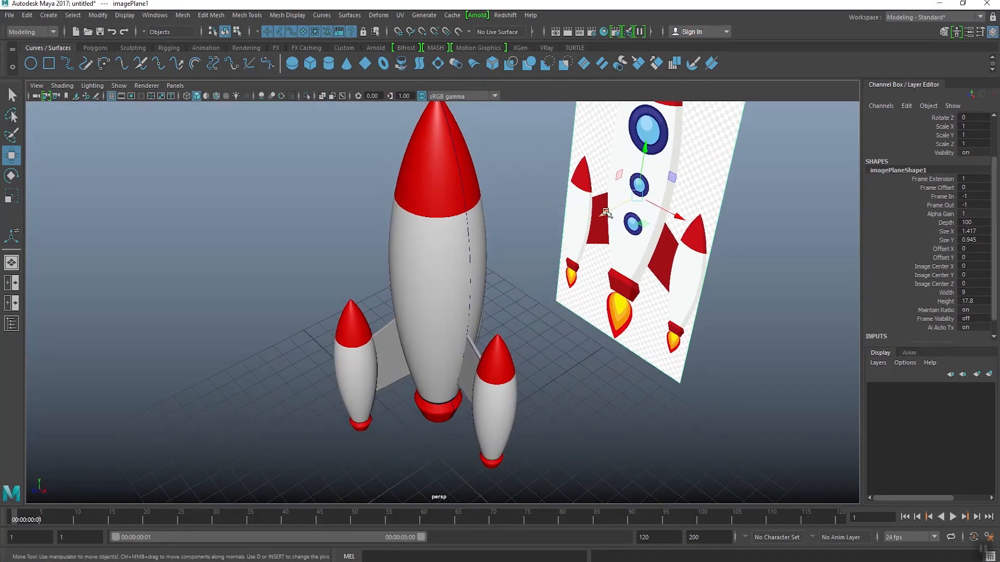
pyautogui.moveTo(604, 213); pyautogui.dragTo(499, 252)
pyautogui.hotkey('ctrl', 'z')
pyautogui.hotkey('ctrl', 'z')
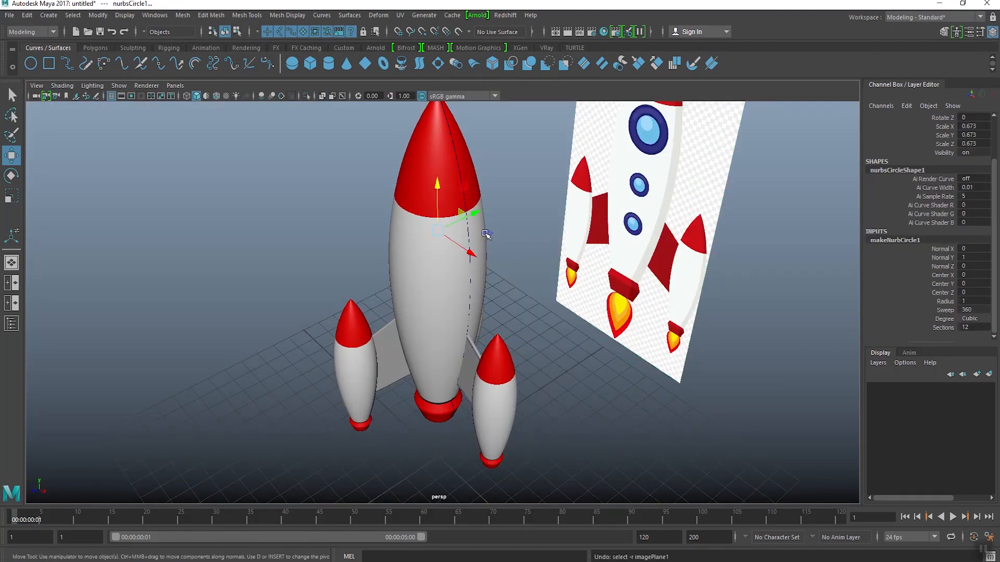
pyautogui.moveTo(475, 212); pyautogui.dragTo(462, 217)
pyautogui.keyDown('alt'); pyautogui.moveTo(426, 244); pyautogui.dragTo(502, 259); pyautogui.keyUp('alt')
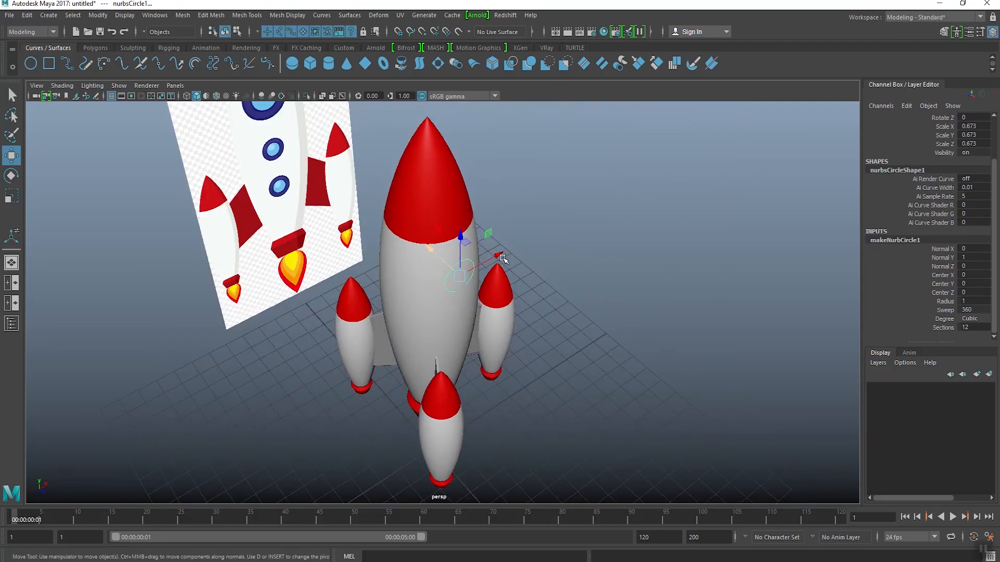
pyautogui.keyDown('alt'); pyautogui.moveTo(502, 259); pyautogui.dragTo(466, 315, button='right'); pyautogui.keyUp('alt')
pyautogui.keyDown('alt'); pyautogui.moveTo(466, 316); pyautogui.dragTo(494, 356); pyautogui.keyUp('alt')
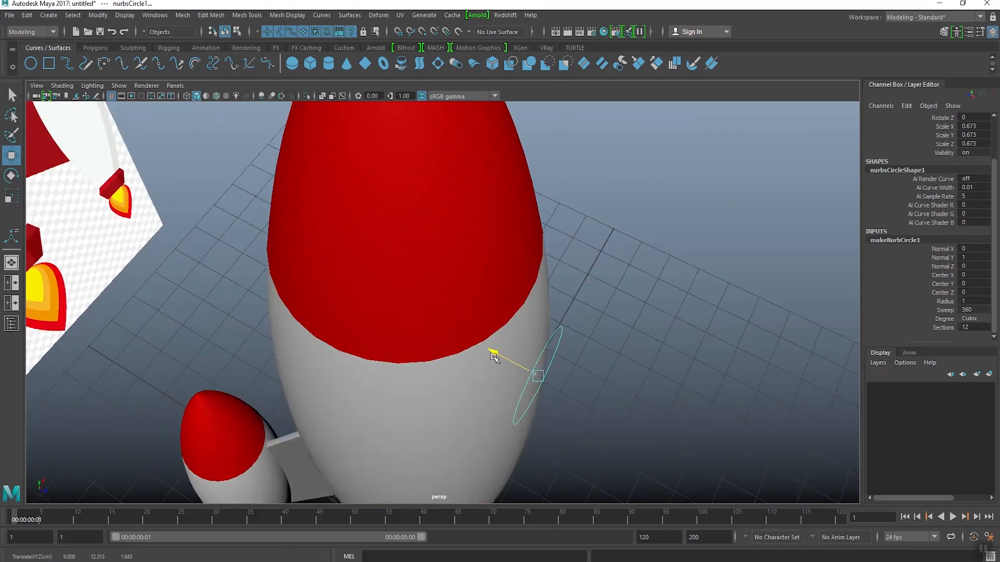
pyautogui.moveTo(558, 329); pyautogui.dragTo(520, 301, button='right')
pyautogui.keyDown('alt'); pyautogui.moveTo(580, 377); pyautogui.dragTo(543, 336); pyautogui.keyUp('alt')
# Step: Show the window circle's control vertices in the top view, where it meets the front of the rocket body
pyautogui.press('space')
pyautogui.press('space')
pyautogui.scroll(8, 509, 411)
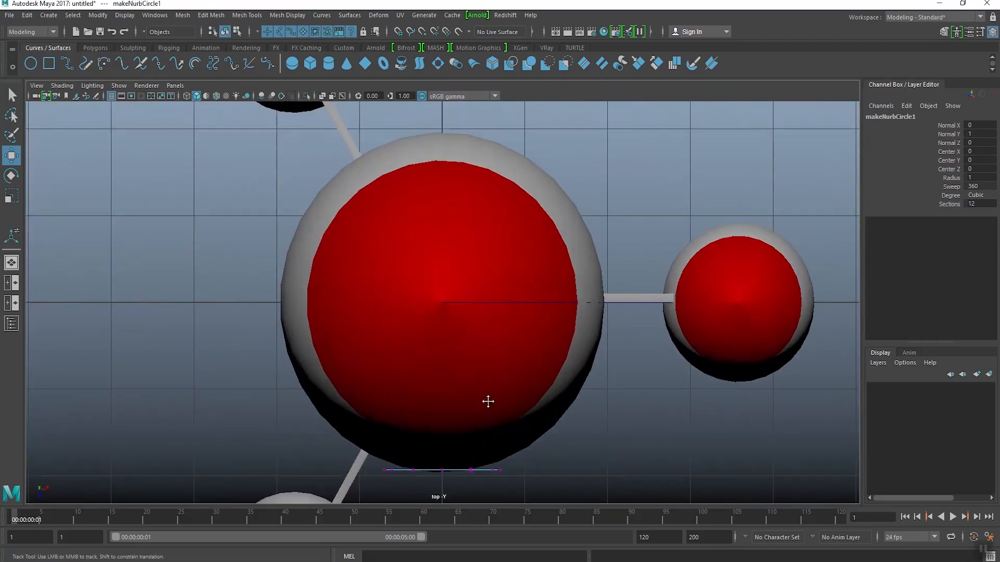
pyautogui.scroll(2, 487, 359)
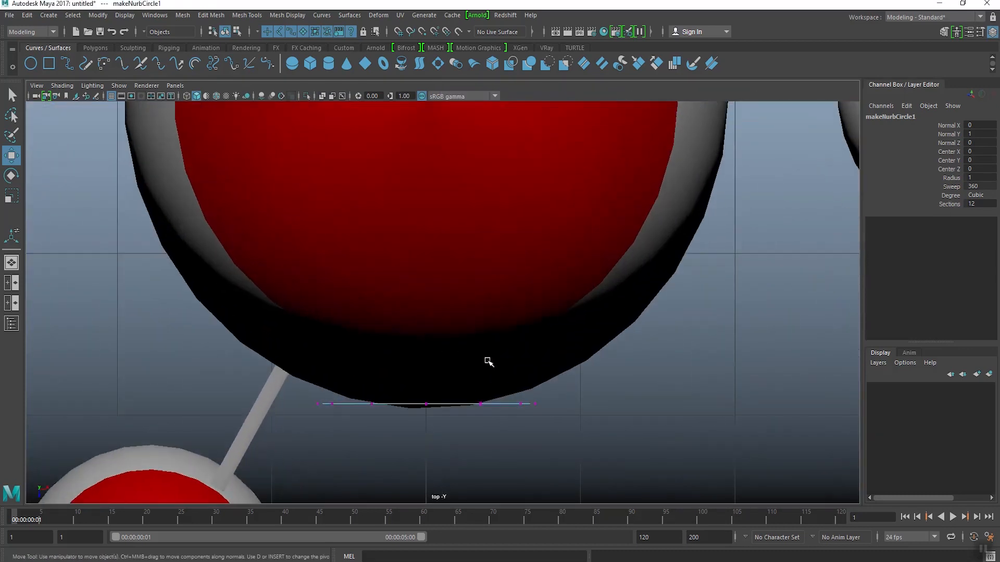
pyautogui.click(508, 377)
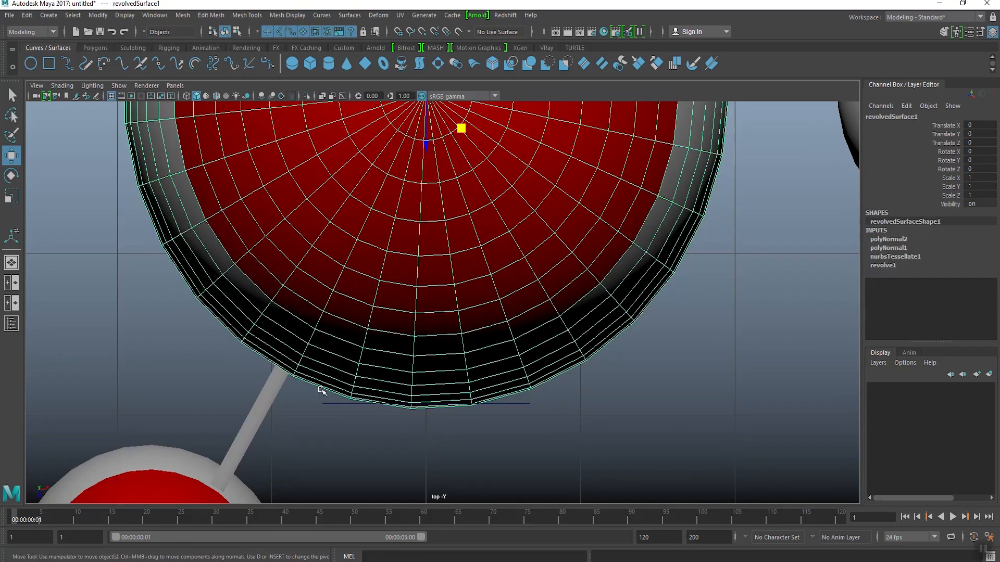
pyautogui.click(326, 405)
pyautogui.click(236, 34)
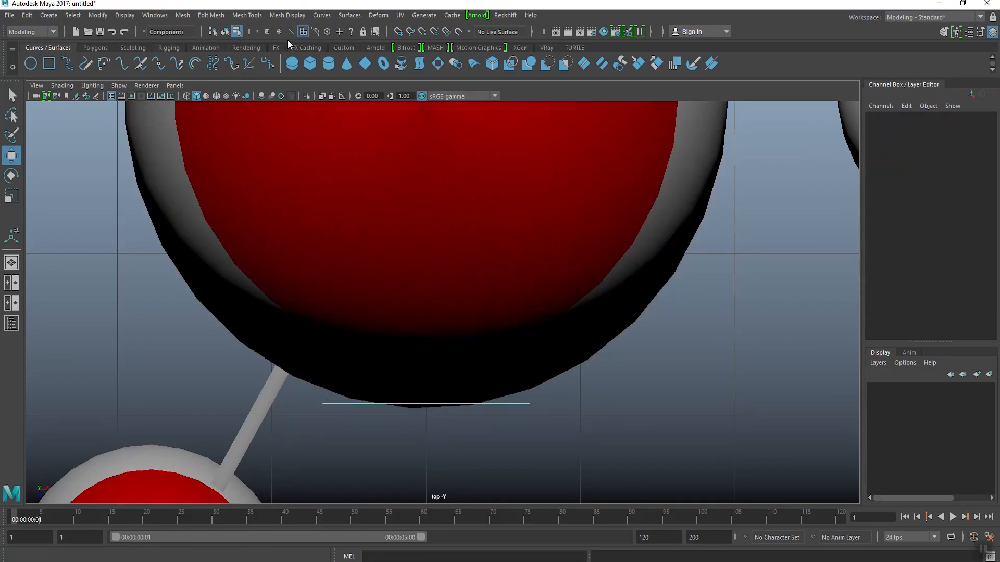
pyautogui.click(267, 31)
pyautogui.moveTo(298, 381); pyautogui.dragTo(317, 438)
pyautogui.hotkey('ctrl', 'z')
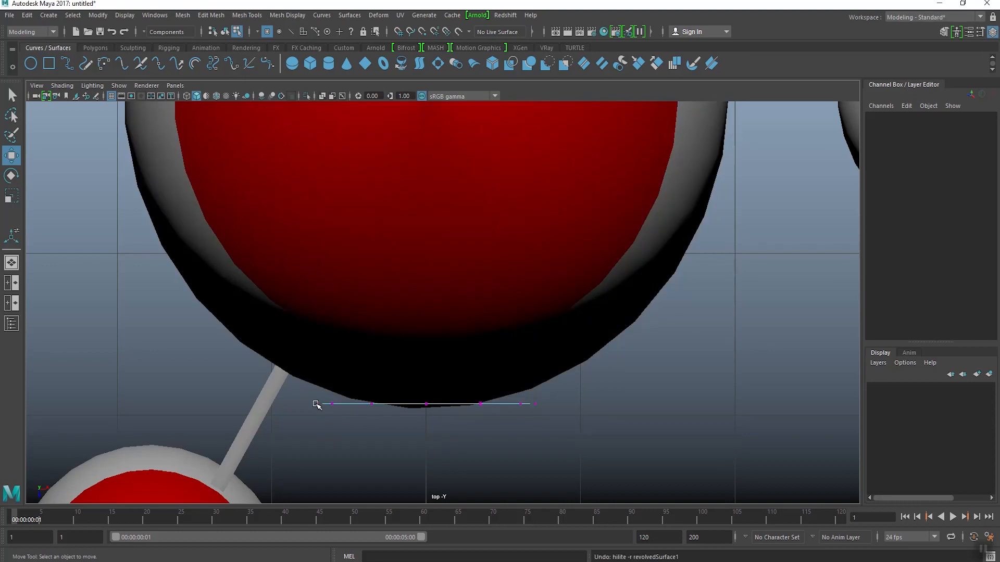
# Step: Move the circle's outermost and neighboring side control vertices back along Z to follow the body's roundness
pyautogui.click(316, 404)
pyautogui.keyDown('shift'); pyautogui.moveTo(531, 386); pyautogui.dragTo(530, 386); pyautogui.keyUp('shift')
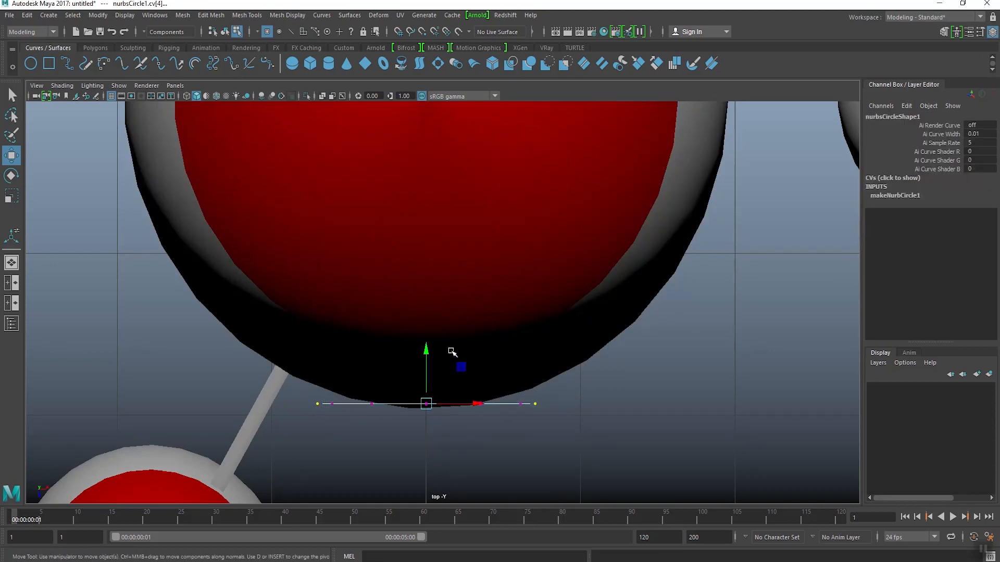
pyautogui.press('5')
pyautogui.moveTo(426, 350); pyautogui.dragTo(426, 344)
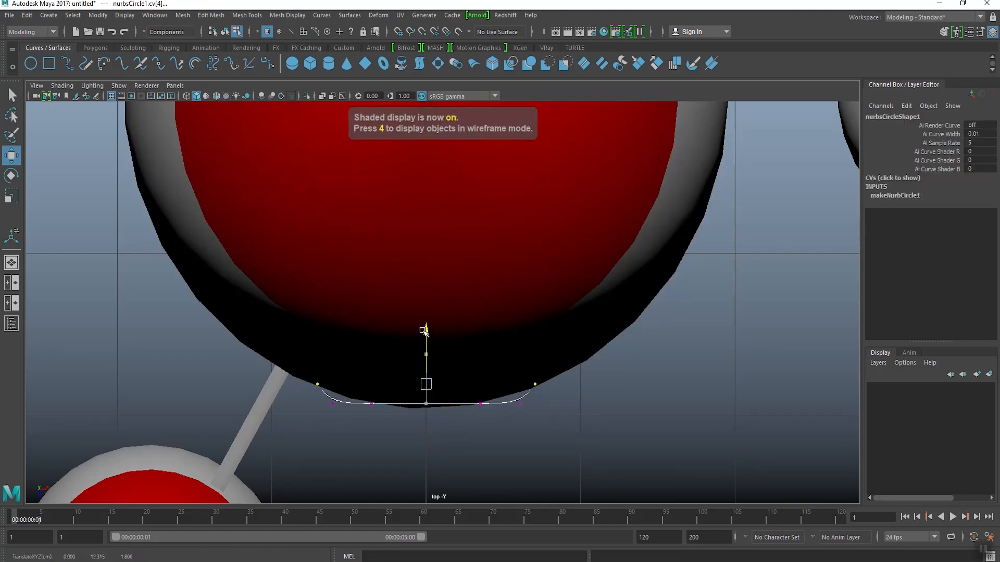
pyautogui.click(521, 402)
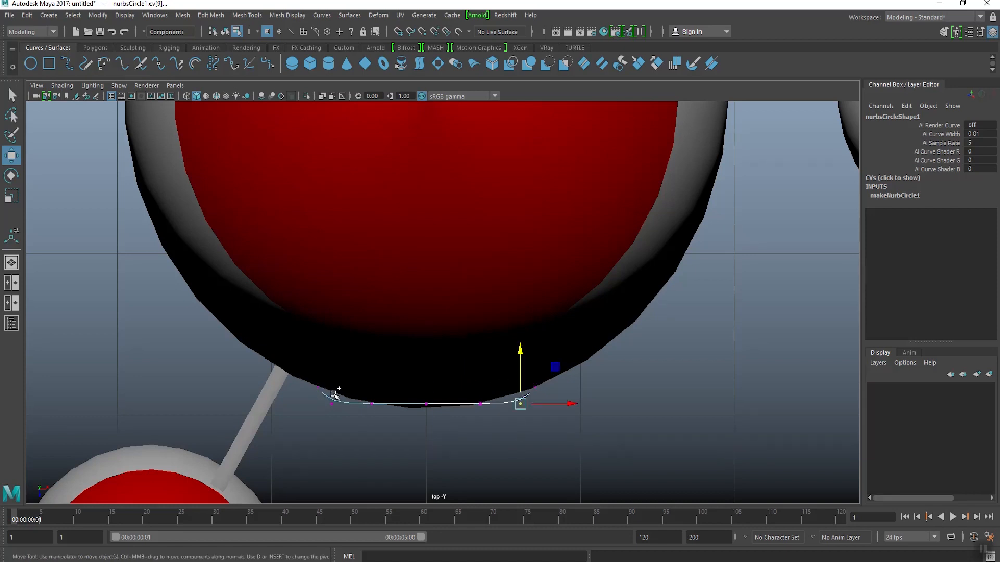
pyautogui.keyDown('shift'); pyautogui.click(333, 398); pyautogui.keyUp('shift')
pyautogui.moveTo(426, 356); pyautogui.dragTo(426, 351)
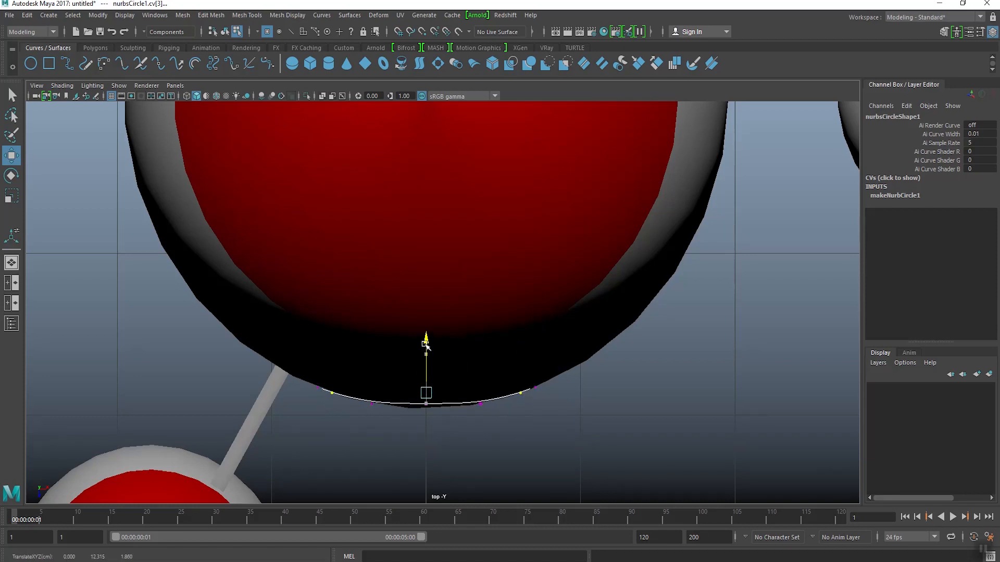
# Step: In the perspective view, adjust the circle's upper and lower control vertices in depth to follow the body's profile, and return to object selection
pyautogui.press('space')
pyautogui.press('space')
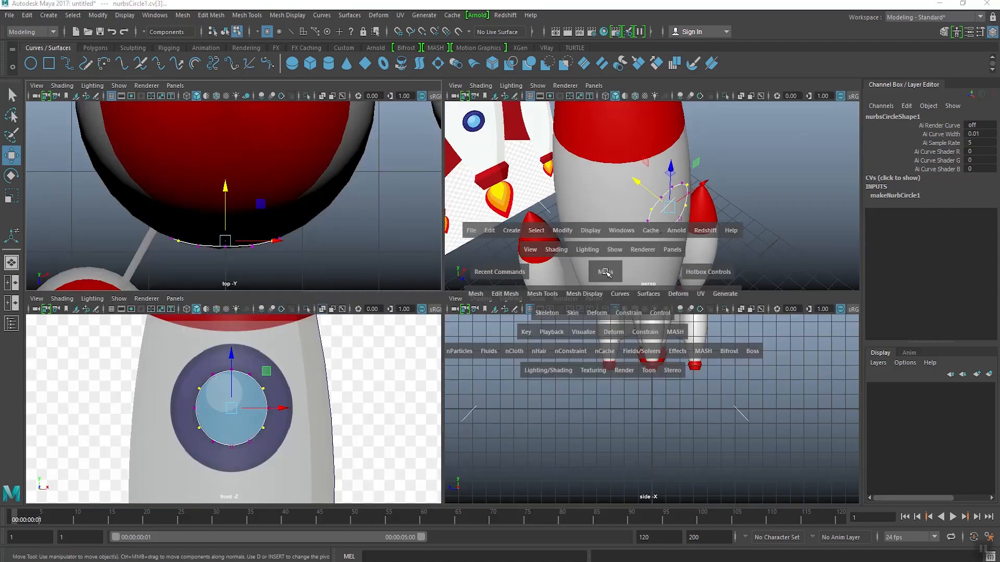
pyautogui.keyDown('alt'); pyautogui.moveTo(576, 290); pyautogui.dragTo(616, 281); pyautogui.keyUp('alt')
pyautogui.keyDown('alt'); pyautogui.moveTo(614, 245); pyautogui.dragTo(553, 289, button='middle'); pyautogui.keyUp('alt')
pyautogui.scroll(2, 554, 289)
pyautogui.keyDown('alt'); pyautogui.moveTo(553, 289); pyautogui.dragTo(553, 233); pyautogui.keyUp('alt')
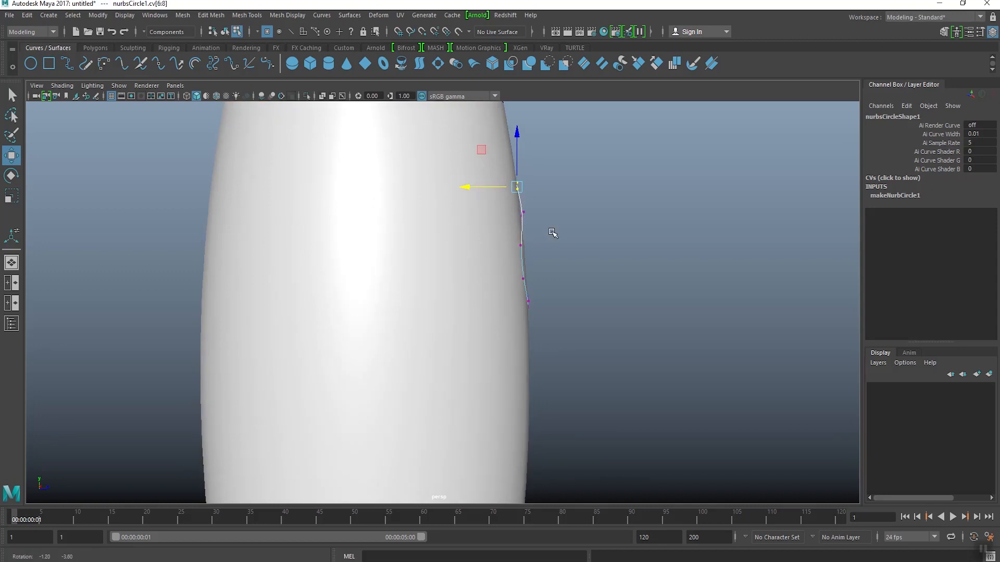
pyautogui.moveTo(501, 214); pyautogui.dragTo(497, 267)
pyautogui.moveTo(561, 264); pyautogui.dragTo(562, 264)
pyautogui.keyDown('alt'); pyautogui.moveTo(521, 272); pyautogui.dragTo(497, 259); pyautogui.keyUp('alt')
pyautogui.keyDown('alt'); pyautogui.moveTo(506, 271); pyautogui.dragTo(548, 287); pyautogui.keyUp('alt')
pyautogui.moveTo(484, 278); pyautogui.dragTo(542, 303)
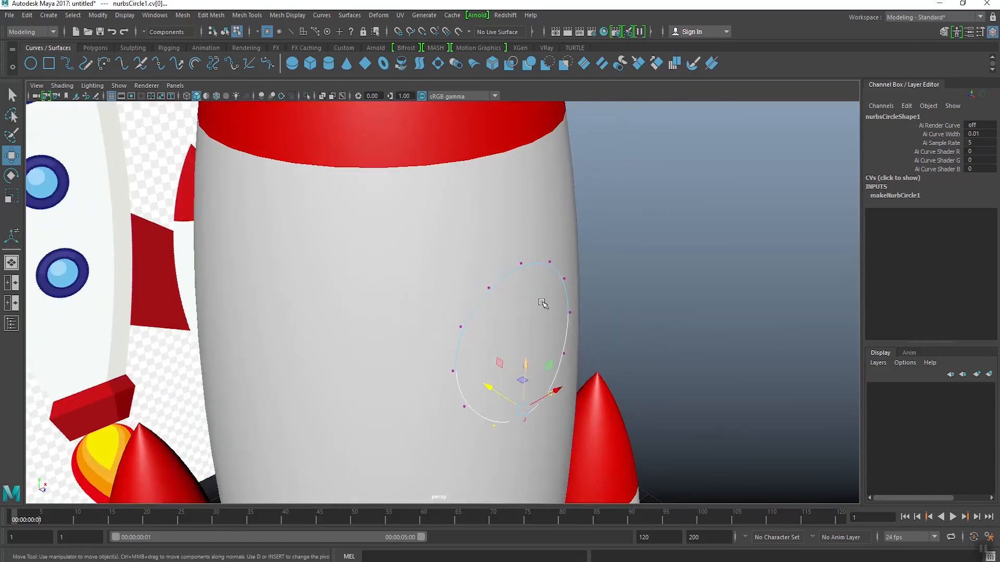
pyautogui.press('F8')
# Step: Apply Bevel Plus to the window circle with width 0.1, depth 0.1, extrude distance 0.25 and the Straight Out style
pyautogui.keyDown('alt'); pyautogui.moveTo(585, 250); pyautogui.dragTo(445, 303); pyautogui.keyUp('alt')
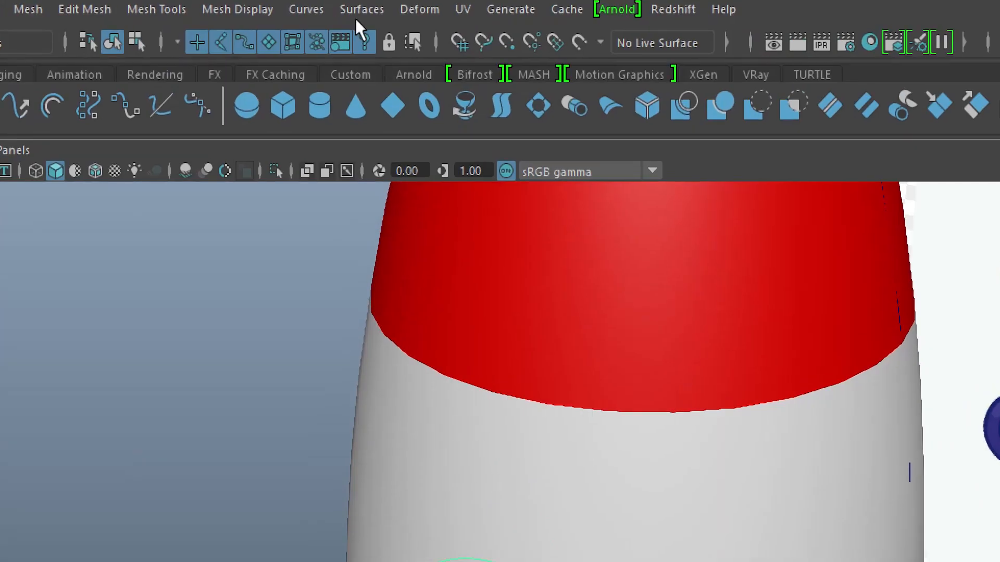
pyautogui.click(349, 15)
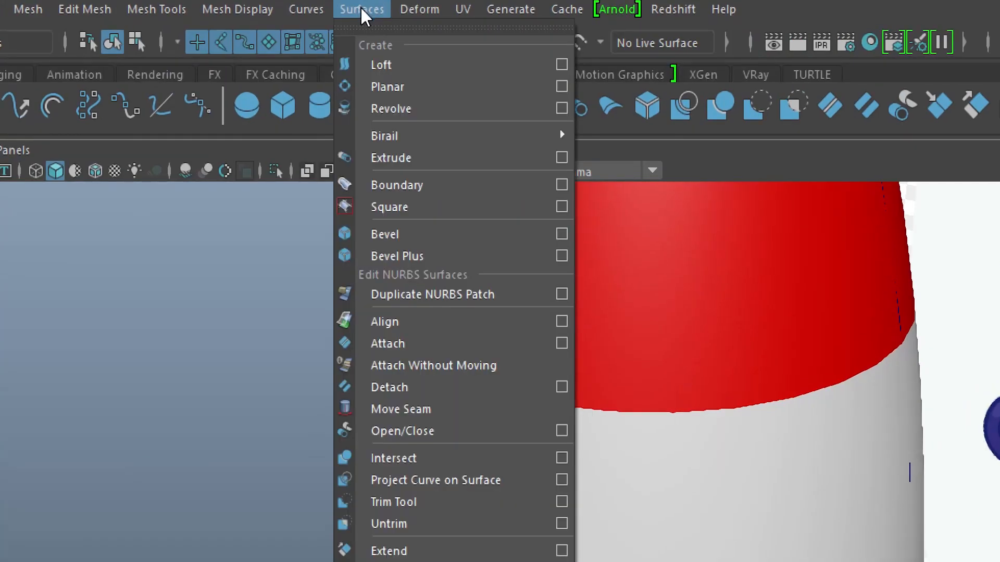
pyautogui.click(565, 258)
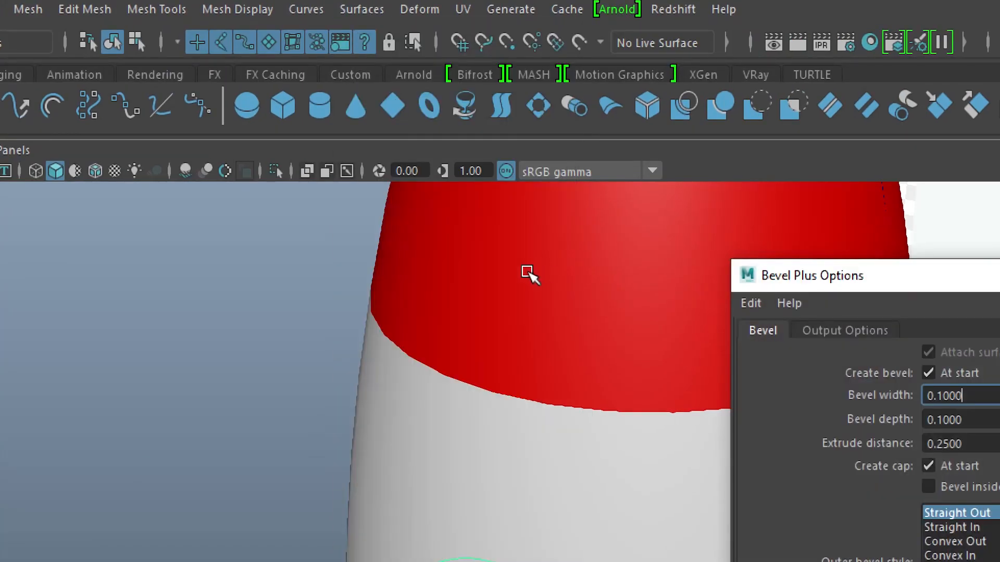
pyautogui.scroll(-5, 471, 338)
pyautogui.keyDown('alt'); pyautogui.moveTo(539, 487); pyautogui.dragTo(443, 230, button='middle'); pyautogui.keyUp('alt')
pyautogui.moveTo(821, 305); pyautogui.dragTo(671, 133)
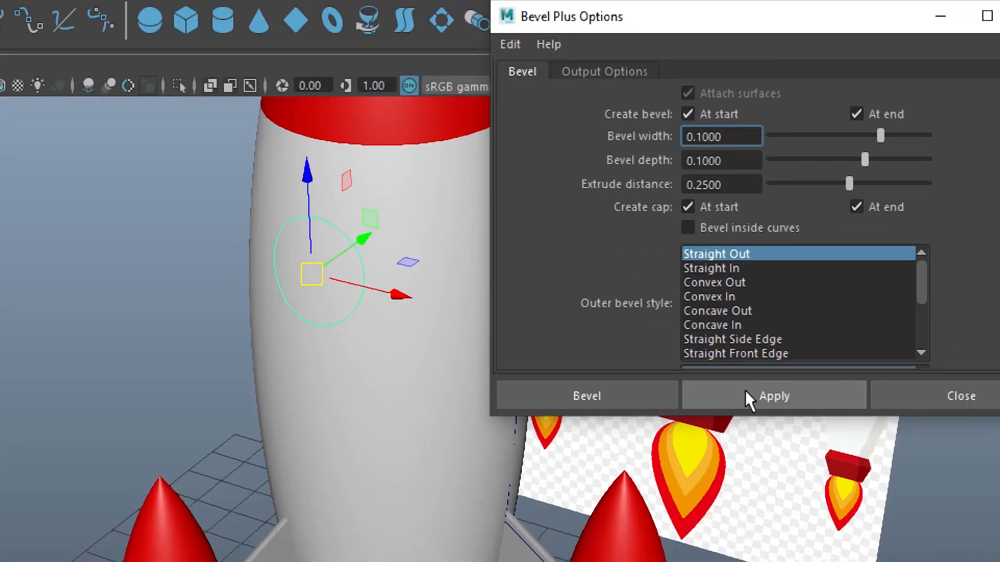
pyautogui.click(750, 401)
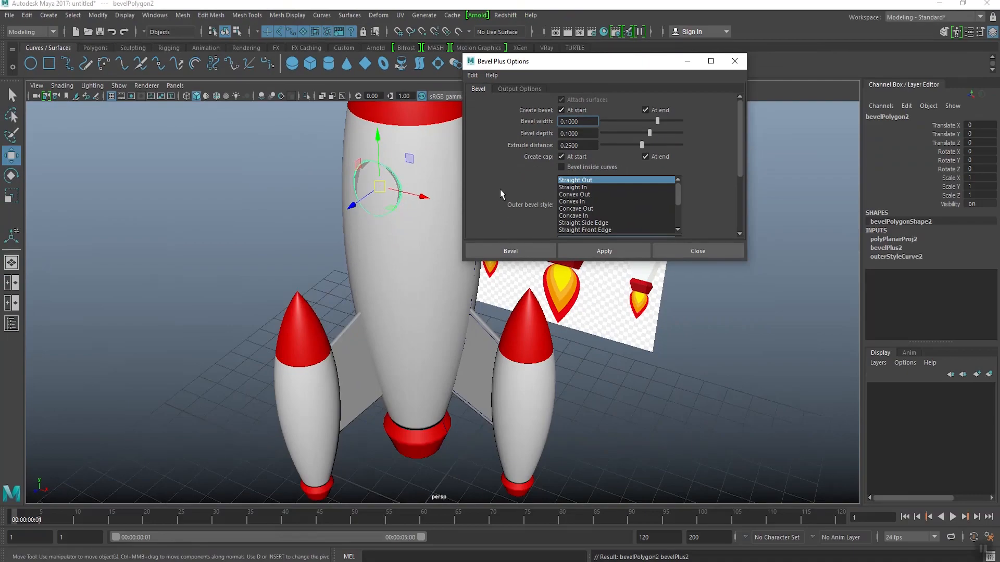
pyautogui.click(679, 250)
# Step: Set the beveled window's Extrude Depth to 0.05 and move it forward to about 0.122 in Translate Z
pyautogui.scroll(5, 404, 237)
pyautogui.keyDown('alt'); pyautogui.moveTo(404, 236); pyautogui.dragTo(410, 280, button='middle'); pyautogui.keyUp('alt')
pyautogui.moveTo(375, 261)
pyautogui.mouseDown()
pyautogui.moveTo(345, 287)
pyautogui.moveTo(375, 268)
pyautogui.moveTo(351, 286)
pyautogui.moveTo(324, 271)
pyautogui.moveTo(357, 282)
pyautogui.moveTo(353, 272)
pyautogui.moveTo(380, 274)
pyautogui.moveTo(373, 272)
pyautogui.mouseUp()
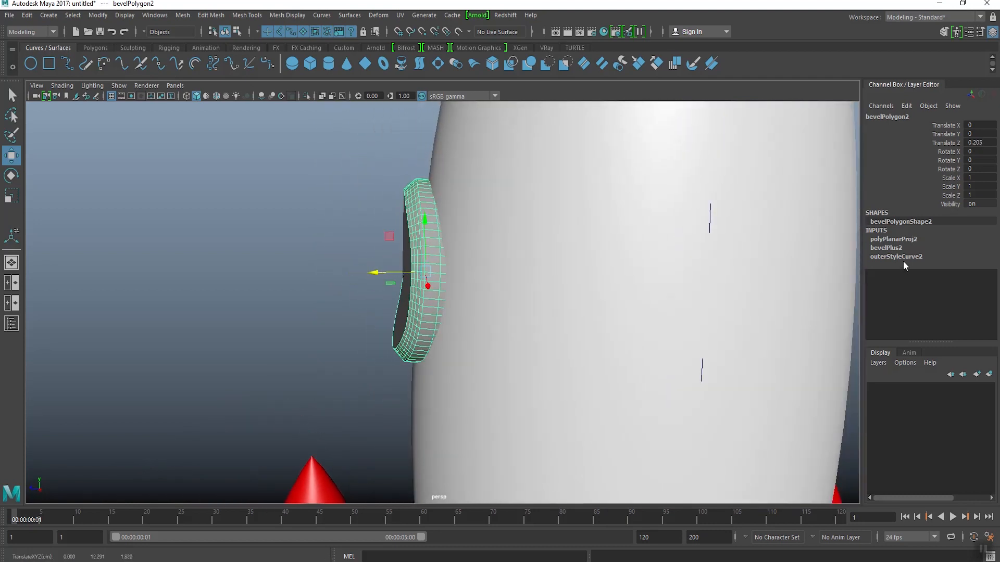
pyautogui.click(887, 249)
pyautogui.doubleClick(972, 283)
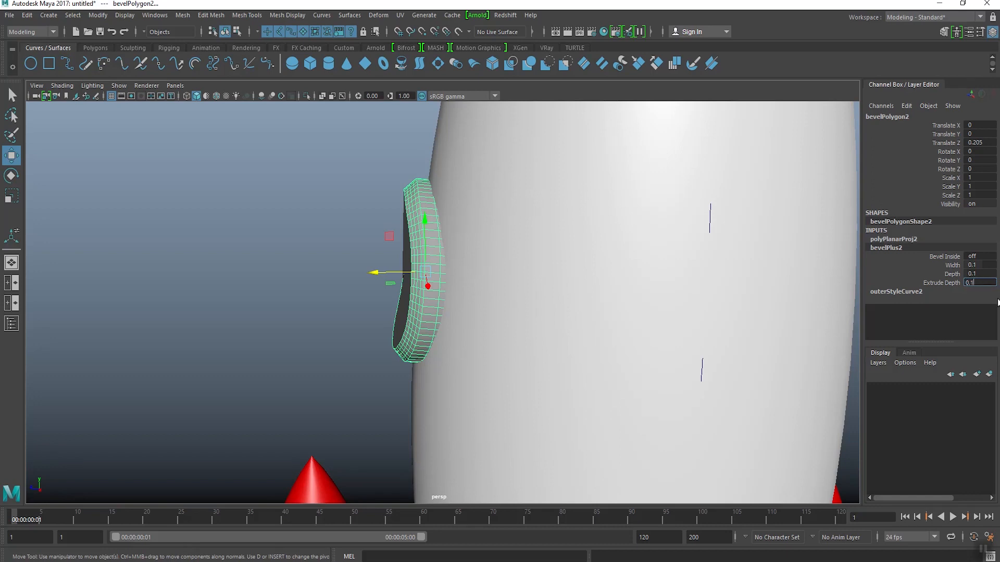
pyautogui.scroll(2, 704, 308)
pyautogui.keyDown('alt'); pyautogui.moveTo(378, 266); pyautogui.dragTo(391, 306, button='middle'); pyautogui.keyUp('alt')
pyautogui.moveTo(385, 304); pyautogui.dragTo(396, 305)
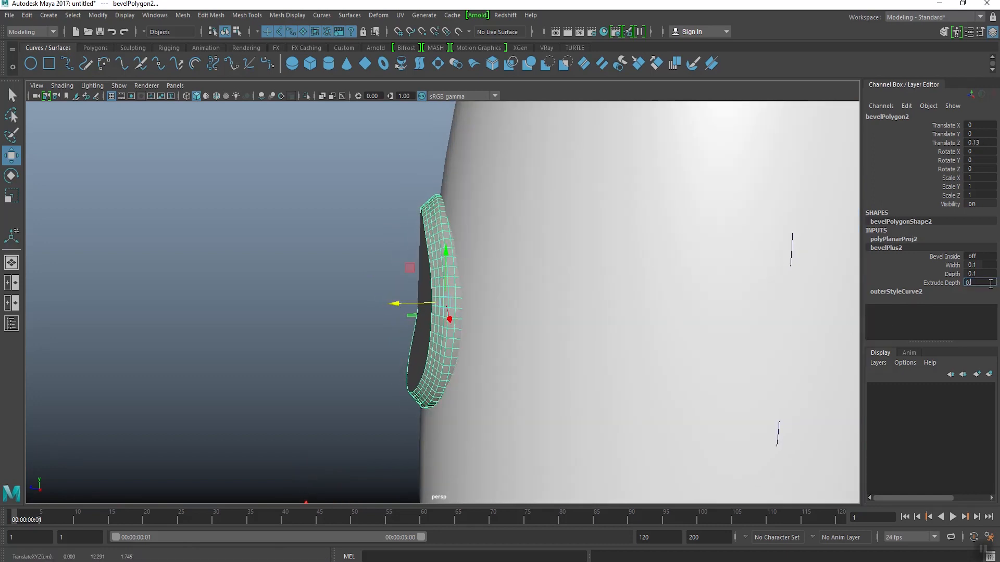
pyautogui.moveTo(404, 303); pyautogui.dragTo(400, 302)
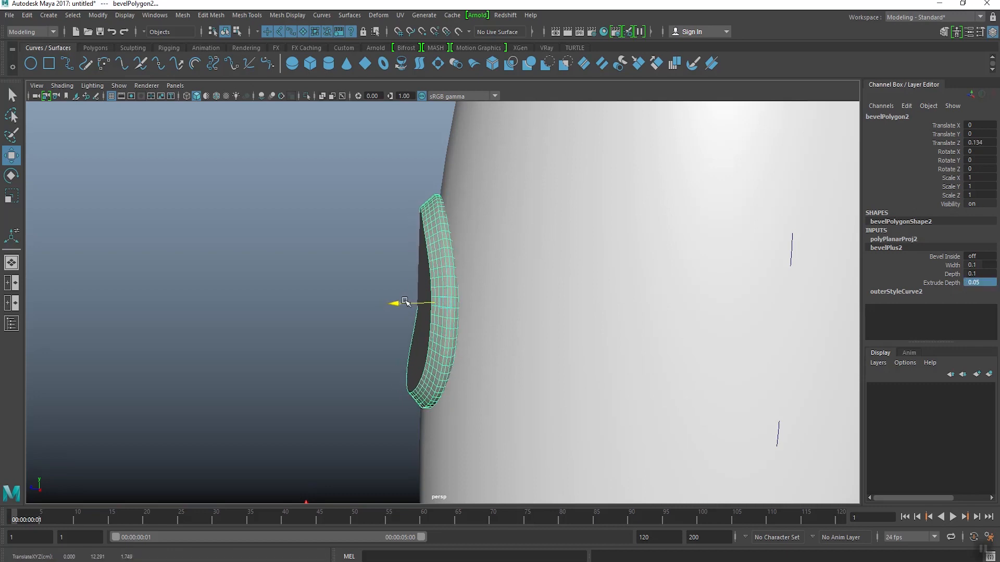
# Step: Set the window bevel's Width to 0 so its side wall runs straight out from the body
pyautogui.click(382, 258)
pyautogui.scroll(-1, 381, 259)
pyautogui.keyDown('alt'); pyautogui.moveTo(382, 259); pyautogui.dragTo(502, 255); pyautogui.keyUp('alt')
pyautogui.scroll(2, 471, 260)
pyautogui.click(464, 263)
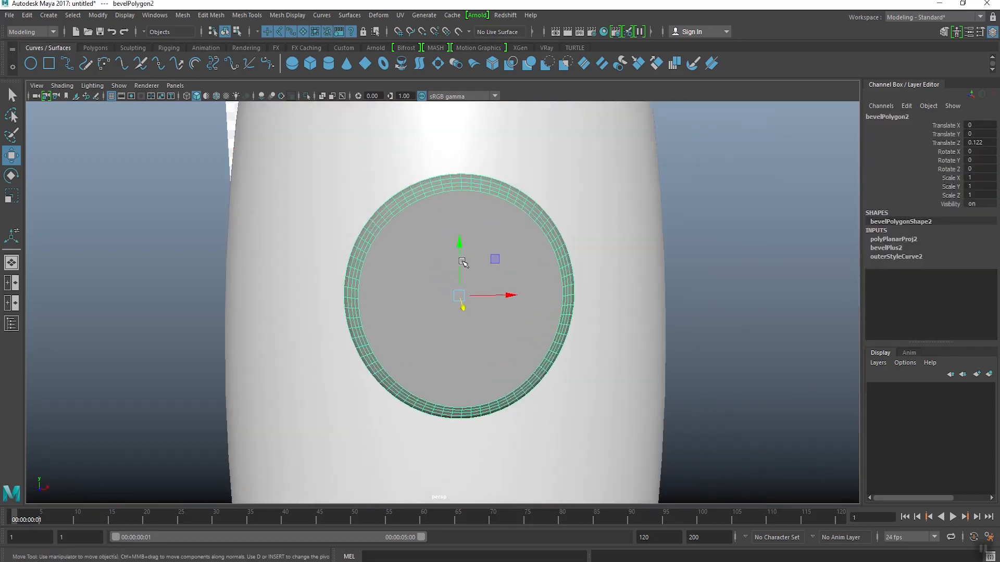
pyautogui.keyDown('alt'); pyautogui.moveTo(454, 280); pyautogui.dragTo(420, 256); pyautogui.keyUp('alt')
pyautogui.click(881, 249)
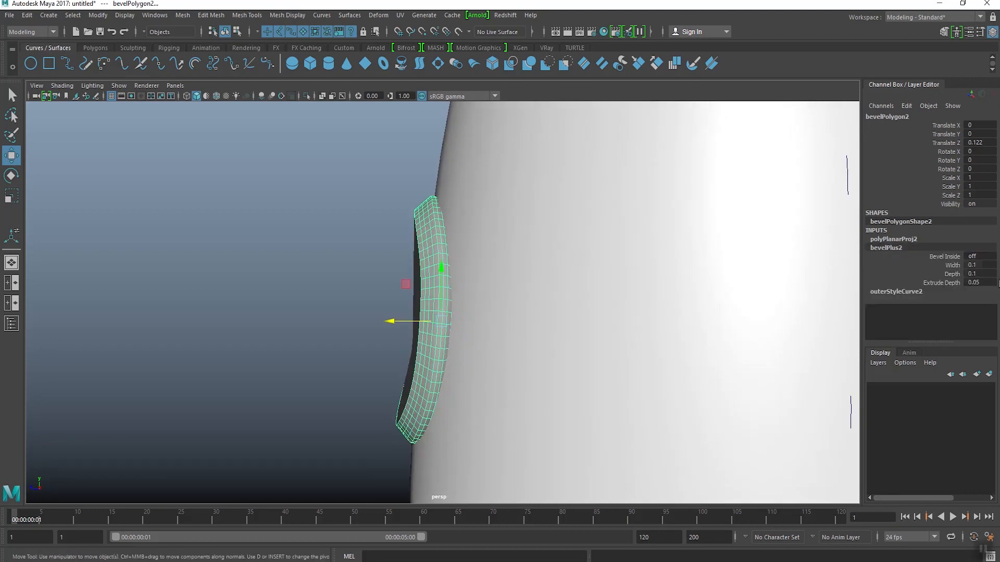
pyautogui.click(952, 265)
pyautogui.moveTo(734, 271); pyautogui.dragTo(737, 270, button='middle')
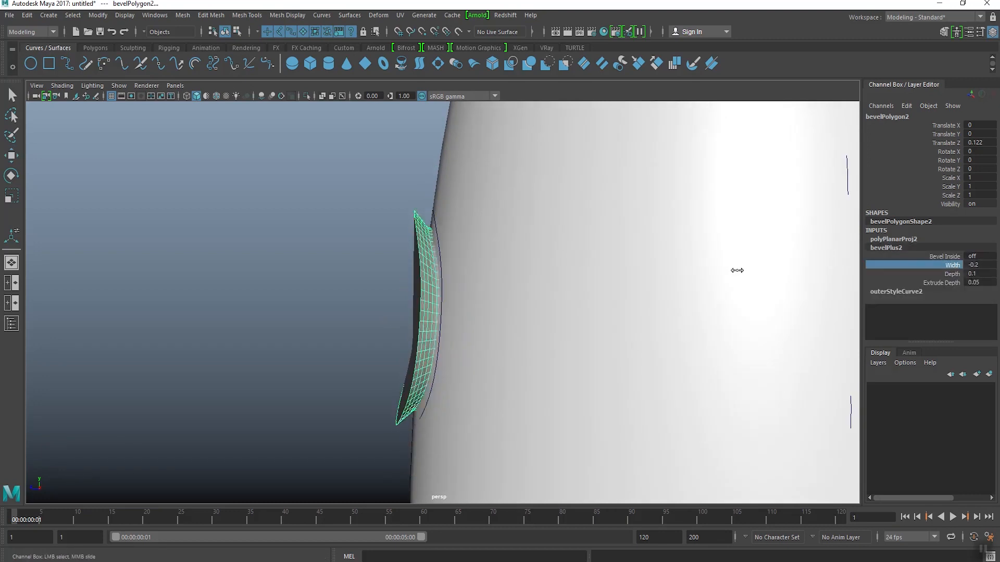
pyautogui.keyDown('alt'); pyautogui.moveTo(453, 267); pyautogui.dragTo(405, 279); pyautogui.keyUp('alt')
pyautogui.press('w')
pyautogui.moveTo(390, 320); pyautogui.dragTo(391, 321)
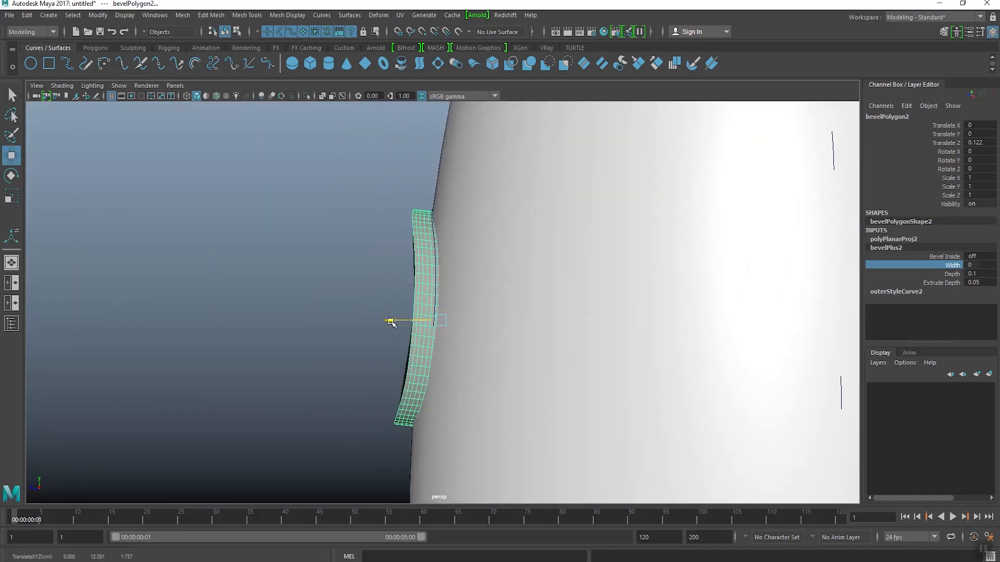
# Step: Adjust the window circle's side control vertices in depth so the disc's back edge fits closely against the body
pyautogui.click(434, 228)
pyautogui.moveTo(433, 226); pyautogui.dragTo(383, 231, button='right')
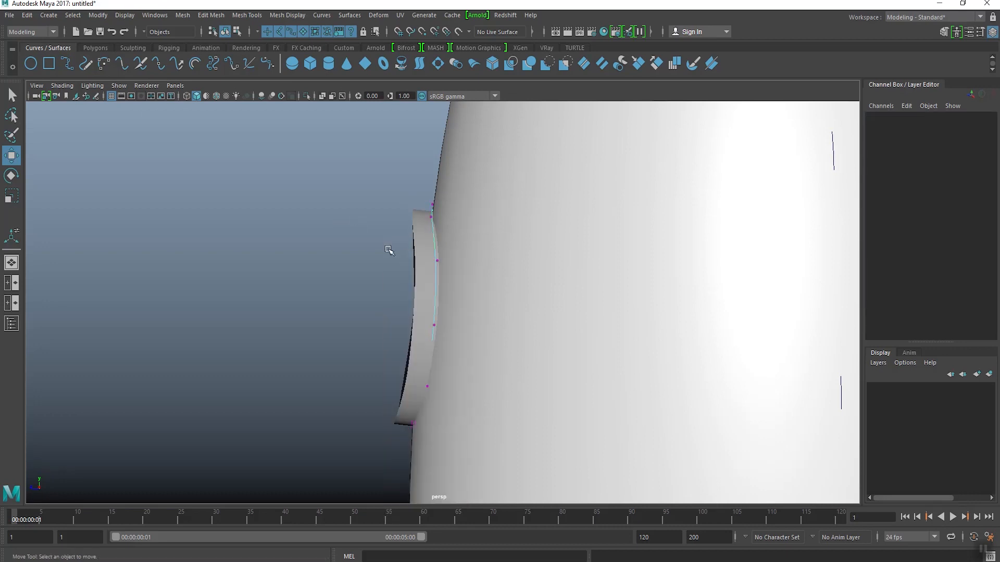
pyautogui.moveTo(446, 268); pyautogui.dragTo(447, 268)
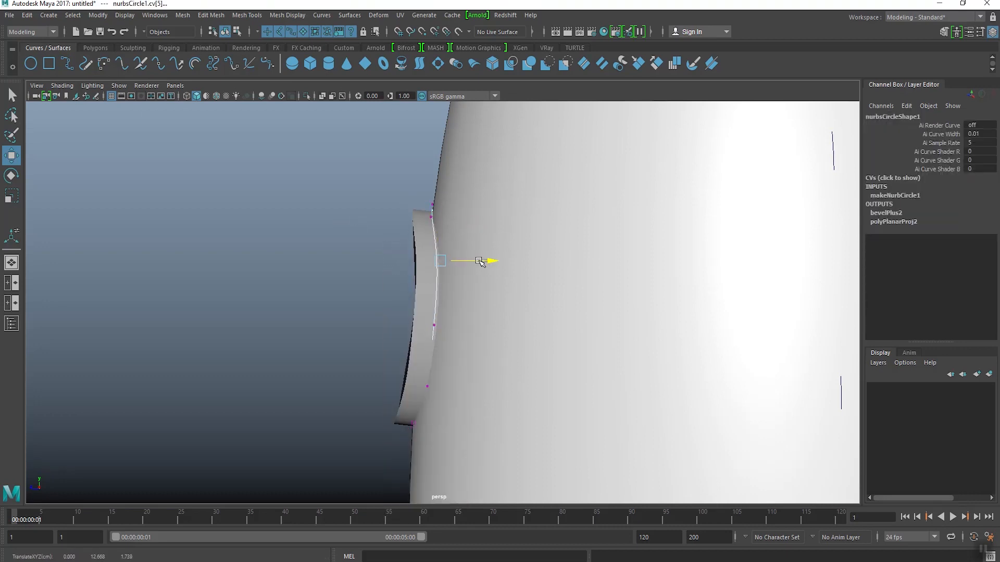
pyautogui.keyDown('alt'); pyautogui.moveTo(445, 229); pyautogui.dragTo(708, 246); pyautogui.keyUp('alt')
pyautogui.keyDown('alt'); pyautogui.moveTo(542, 288); pyautogui.dragTo(522, 287); pyautogui.keyUp('alt')
pyautogui.moveTo(438, 300); pyautogui.dragTo(494, 330)
pyautogui.moveTo(406, 316); pyautogui.dragTo(400, 317)
pyautogui.keyDown('alt'); pyautogui.moveTo(488, 273); pyautogui.dragTo(467, 273); pyautogui.keyUp('alt')
pyautogui.moveTo(467, 241); pyautogui.dragTo(501, 223, button='right')
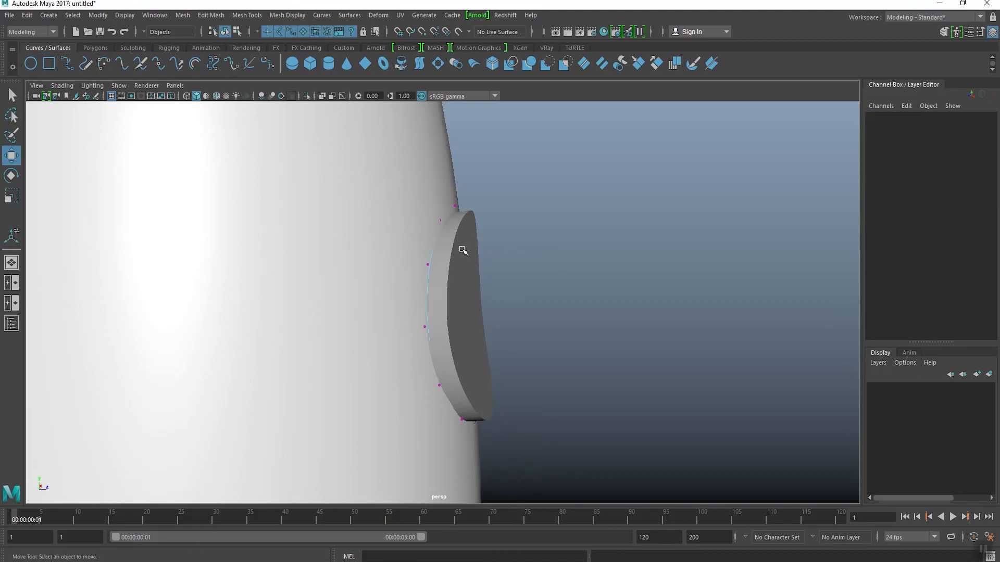
# Step: Select all faces of the beveled window disc
pyautogui.click(462, 252)
pyautogui.keyDown('alt'); pyautogui.moveTo(479, 262); pyautogui.dragTo(474, 226); pyautogui.keyUp('alt')
pyautogui.moveTo(473, 226); pyautogui.dragTo(474, 250, button='right')
pyautogui.click(473, 250)
pyautogui.keyDown('alt'); pyautogui.moveTo(473, 250); pyautogui.dragTo(531, 253); pyautogui.keyUp('alt')
pyautogui.keyDown('alt'); pyautogui.moveTo(443, 281); pyautogui.dragTo(473, 221); pyautogui.keyUp('alt')
pyautogui.keyDown('shift'); pyautogui.click(482, 252); pyautogui.keyUp('shift')
pyautogui.moveTo(473, 221); pyautogui.dragTo(461, 331, button='right')
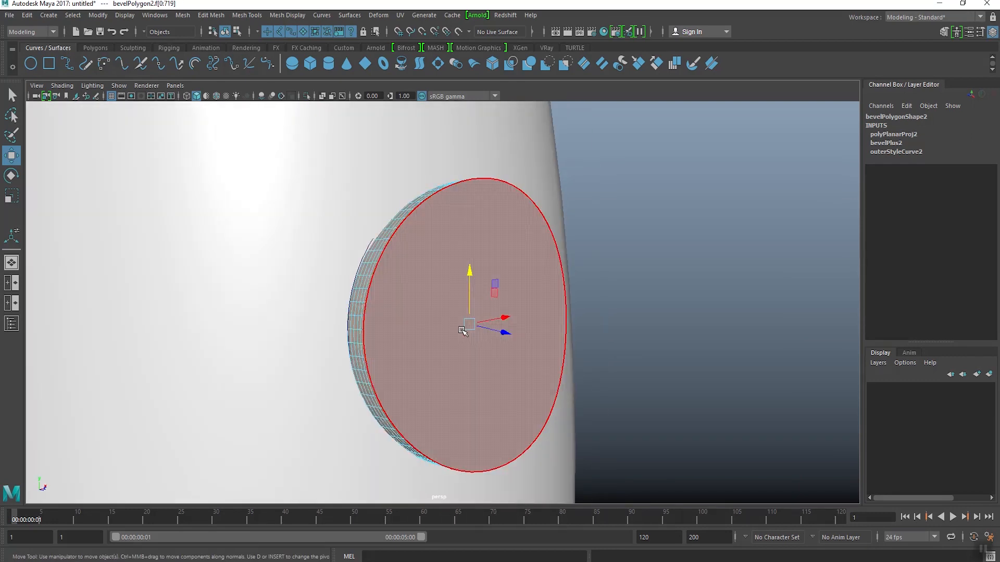
pyautogui.moveTo(460, 330)
pyautogui.keyDown('alt'); pyautogui.mouseDown()
pyautogui.moveTo(484, 312)
pyautogui.moveTo(469, 315)
pyautogui.mouseUp(); pyautogui.keyUp('alt')
# Step: Show the front view in X-ray shading so the reference window is visible through the rocket body and disc
pyautogui.click(103, 49)
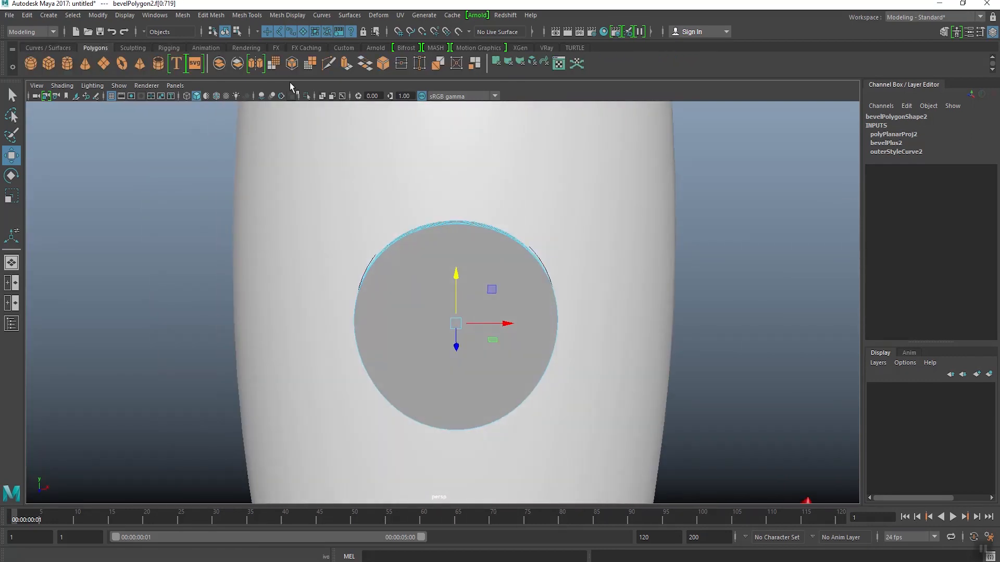
pyautogui.press('space')
pyautogui.press('space')
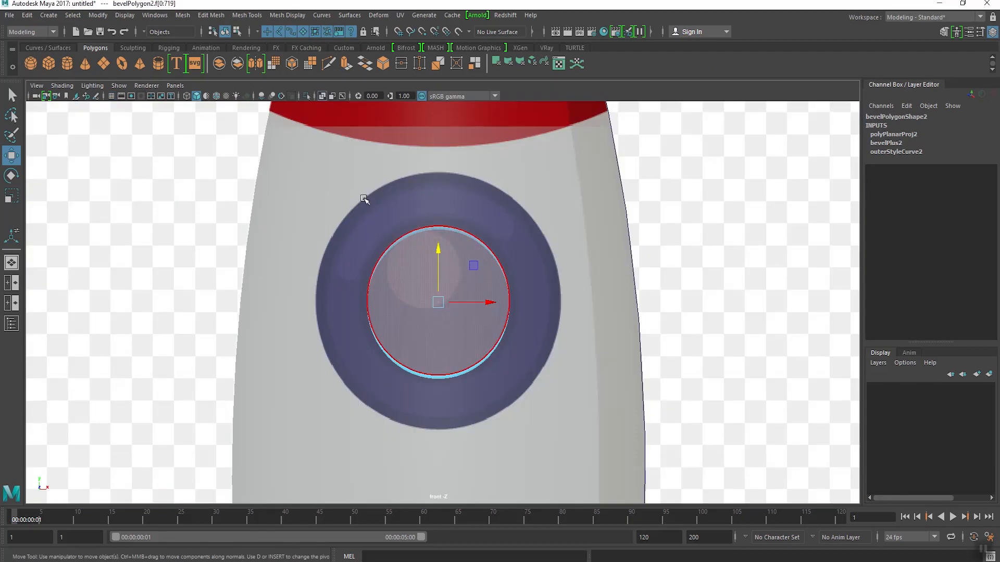
pyautogui.click(321, 97)
pyautogui.scroll(6, 448, 259)
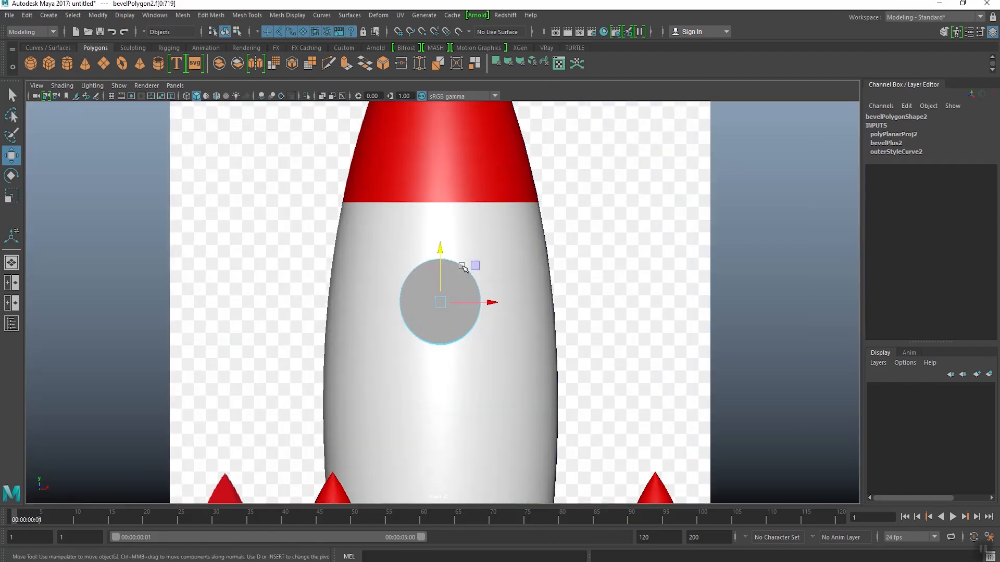
pyautogui.click(306, 96)
pyautogui.click(306, 95)
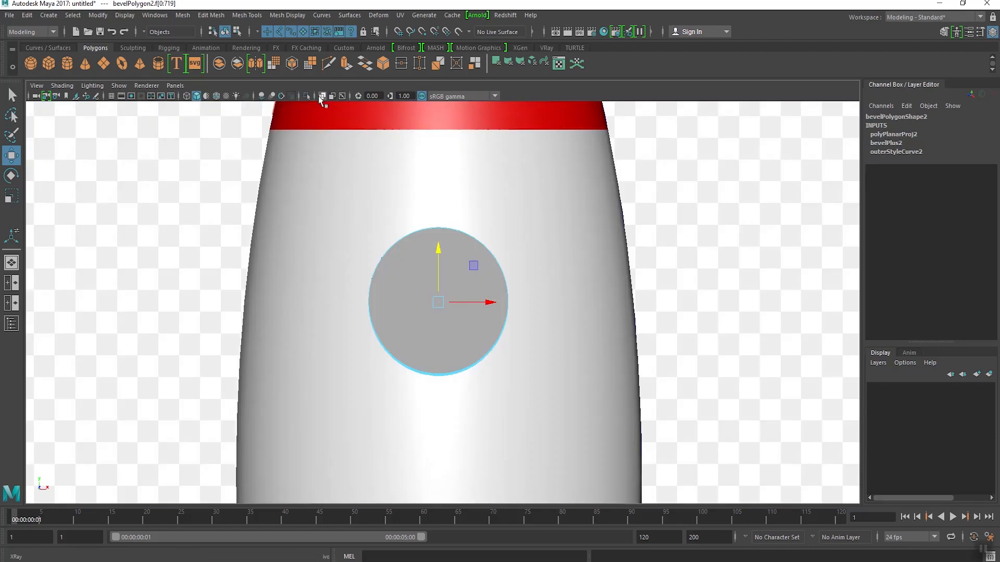
pyautogui.click(322, 96)
pyautogui.scroll(2, 412, 217)
# Step: Extrude the disc's side faces outward by about 0.494 in Local Translate Z to match the reference ring's outer edge, ending in object mode
pyautogui.click(346, 64)
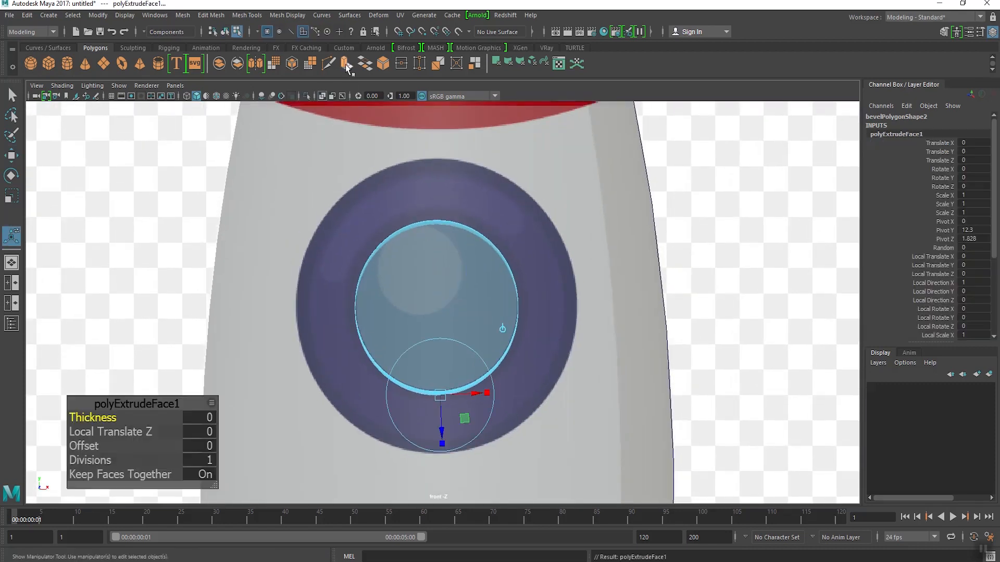
pyautogui.moveTo(450, 426); pyautogui.dragTo(454, 493)
pyautogui.press('space')
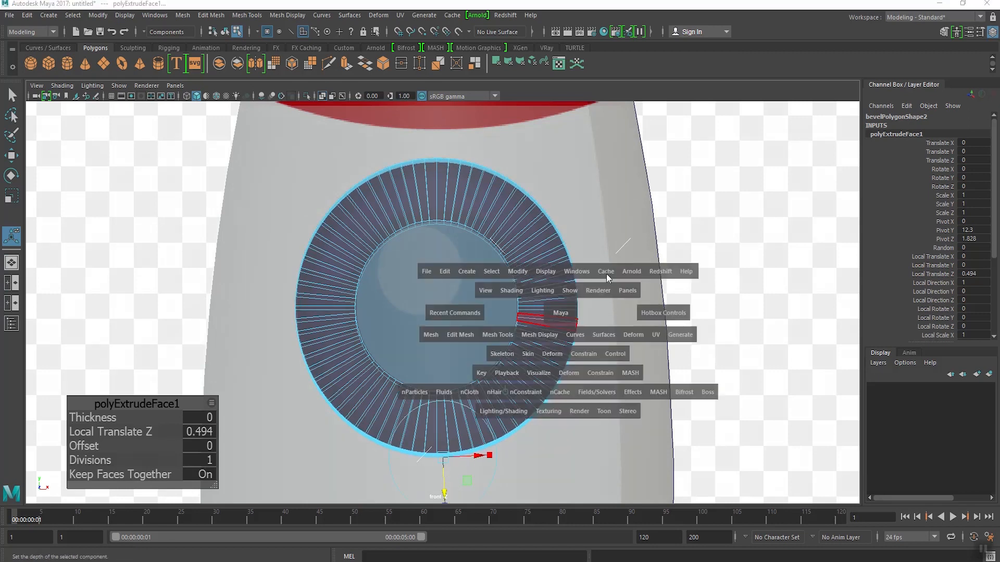
pyautogui.moveTo(558, 313); pyautogui.dragTo(573, 236)
pyautogui.moveTo(506, 155); pyautogui.dragTo(546, 136, button='right')
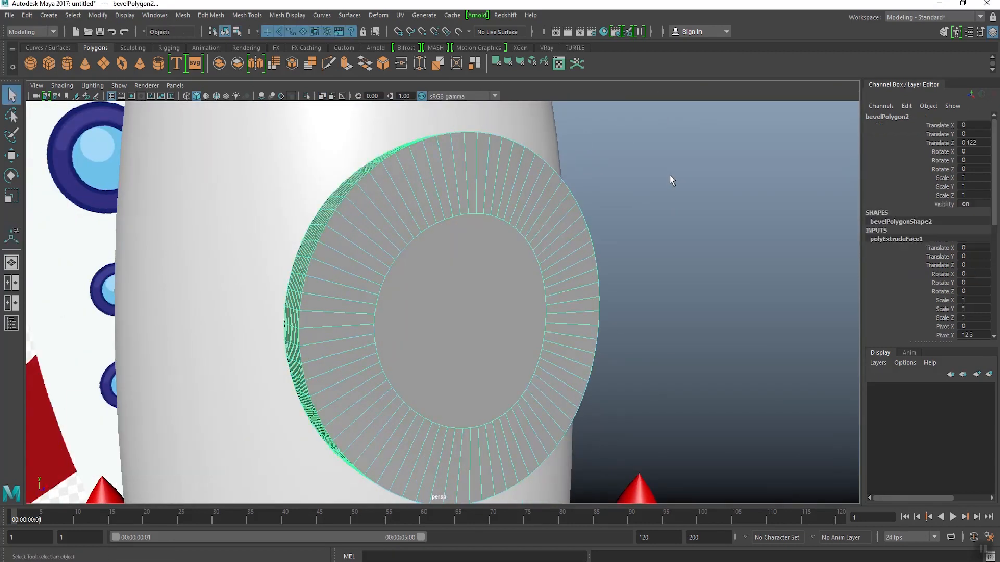
# Step: Bevel the disc's outer front edge loop with Fraction 0.5 and 6 segments, and return to object mode
pyautogui.click(671, 178)
pyautogui.scroll(-5, 614, 235)
pyautogui.moveTo(568, 280)
pyautogui.keyDown('alt'); pyautogui.mouseDown()
pyautogui.moveTo(505, 275)
pyautogui.moveTo(586, 279)
pyautogui.mouseUp(); pyautogui.keyUp('alt')
pyautogui.click(449, 278)
pyautogui.scroll(5, 449, 279)
pyautogui.keyDown('alt'); pyautogui.moveTo(448, 278); pyautogui.dragTo(475, 276); pyautogui.keyUp('alt')
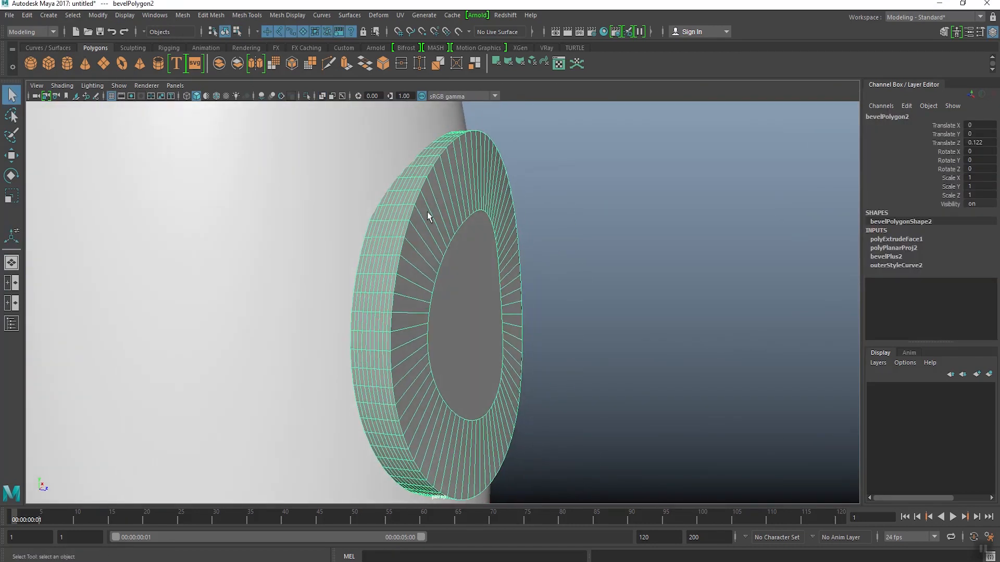
pyautogui.moveTo(422, 205); pyautogui.dragTo(424, 179, button='right')
pyautogui.click(417, 203)
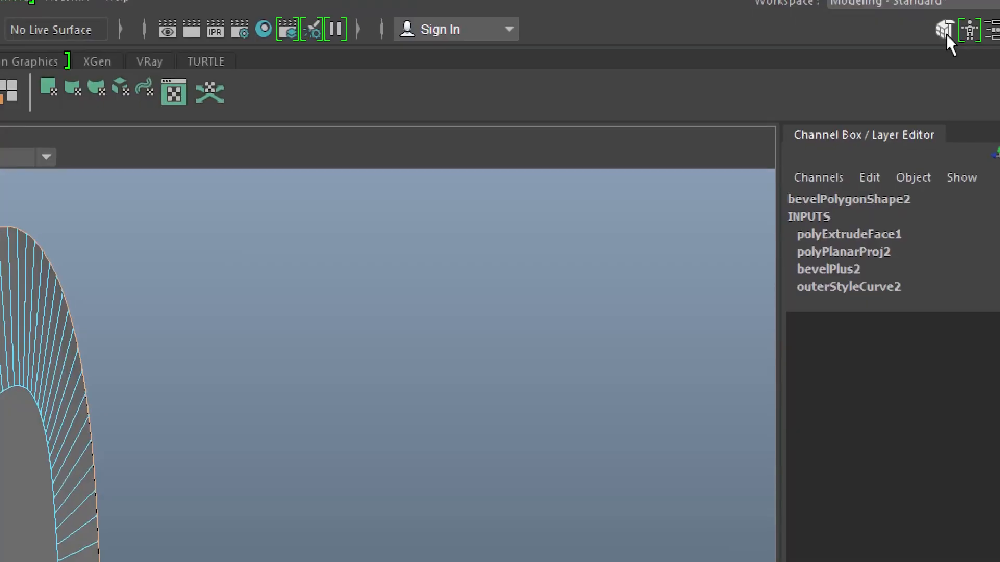
pyautogui.click(944, 31)
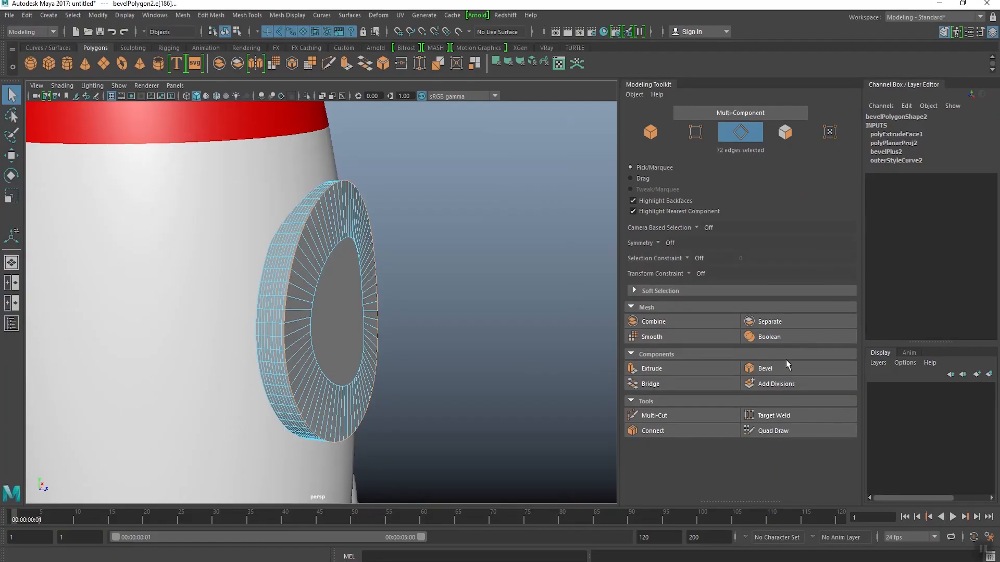
pyautogui.click(788, 364)
pyautogui.scroll(5, 339, 297)
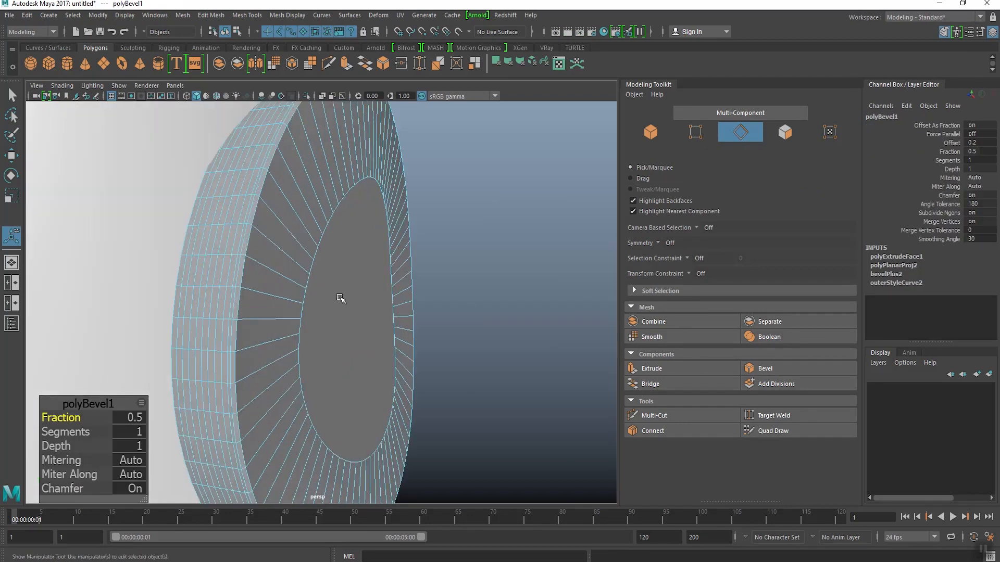
pyautogui.moveTo(73, 432); pyautogui.dragTo(85, 432)
pyautogui.scroll(-3, 378, 156)
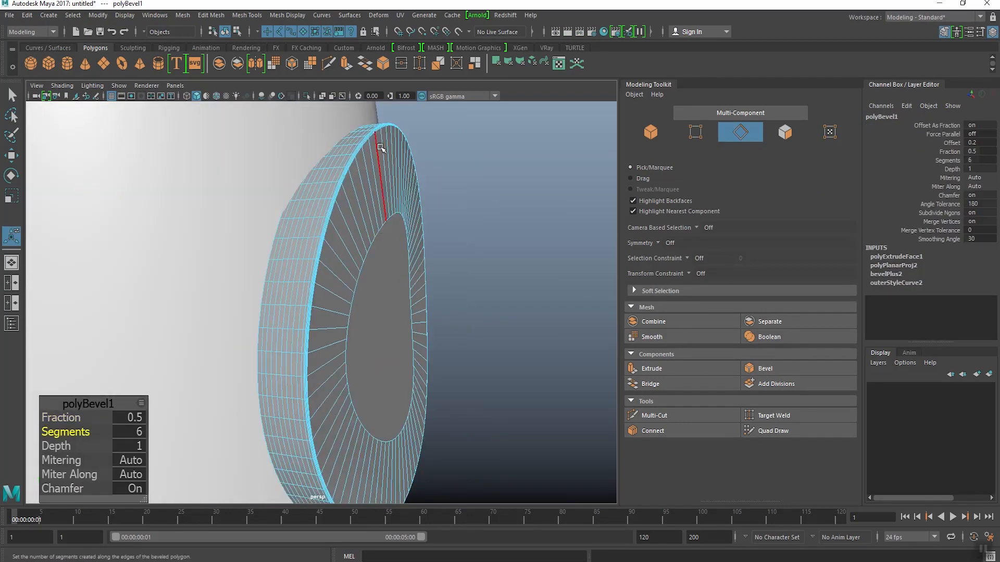
pyautogui.moveTo(382, 148); pyautogui.dragTo(418, 132, button='right')
pyautogui.click(451, 229)
pyautogui.scroll(-3, 453, 245)
pyautogui.keyDown('alt'); pyautogui.moveTo(453, 245); pyautogui.dragTo(377, 247); pyautogui.keyUp('alt')
pyautogui.click(993, 32)
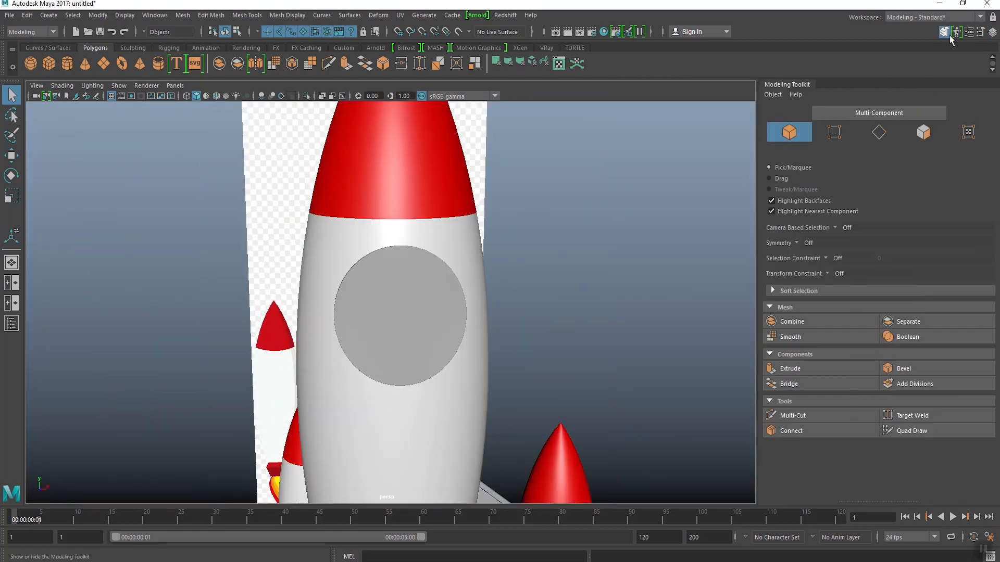
# Step: Assign a new Blinn material to the window's round centre face
pyautogui.keyDown('alt'); pyautogui.moveTo(524, 284); pyautogui.dragTo(478, 292, button='right'); pyautogui.keyUp('alt')
pyautogui.keyDown('alt'); pyautogui.moveTo(419, 332); pyautogui.dragTo(442, 299, button='middle'); pyautogui.keyUp('alt')
pyautogui.keyDown('alt'); pyautogui.moveTo(442, 299); pyautogui.dragTo(428, 286); pyautogui.keyUp('alt')
pyautogui.click(428, 286)
pyautogui.press('f')
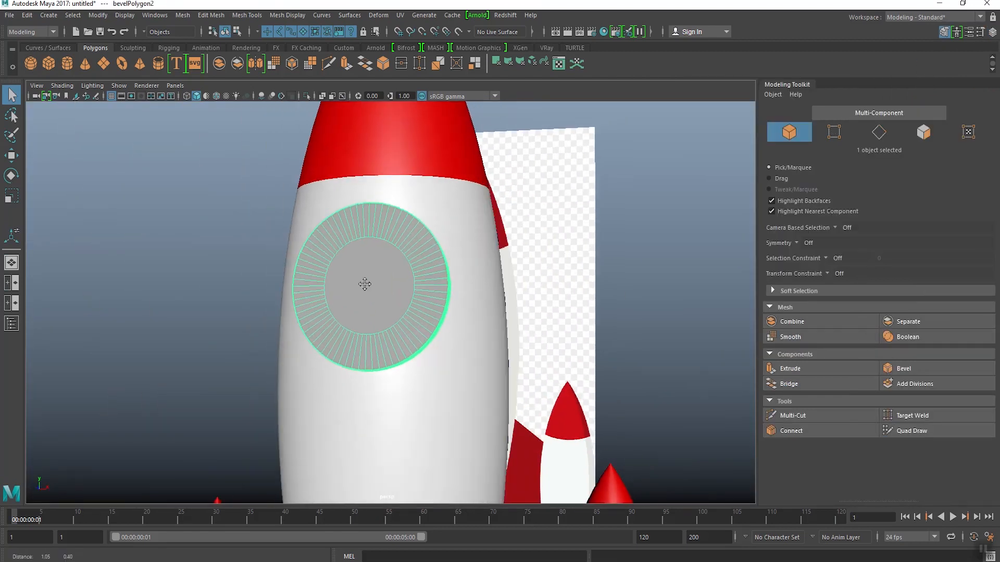
pyautogui.moveTo(384, 286); pyautogui.dragTo(360, 291, button='right')
pyautogui.click(362, 287)
pyautogui.keyDown('alt'); pyautogui.moveTo(363, 287); pyautogui.dragTo(383, 289); pyautogui.keyUp('alt')
pyautogui.moveTo(390, 261); pyautogui.dragTo(401, 556, button='right')
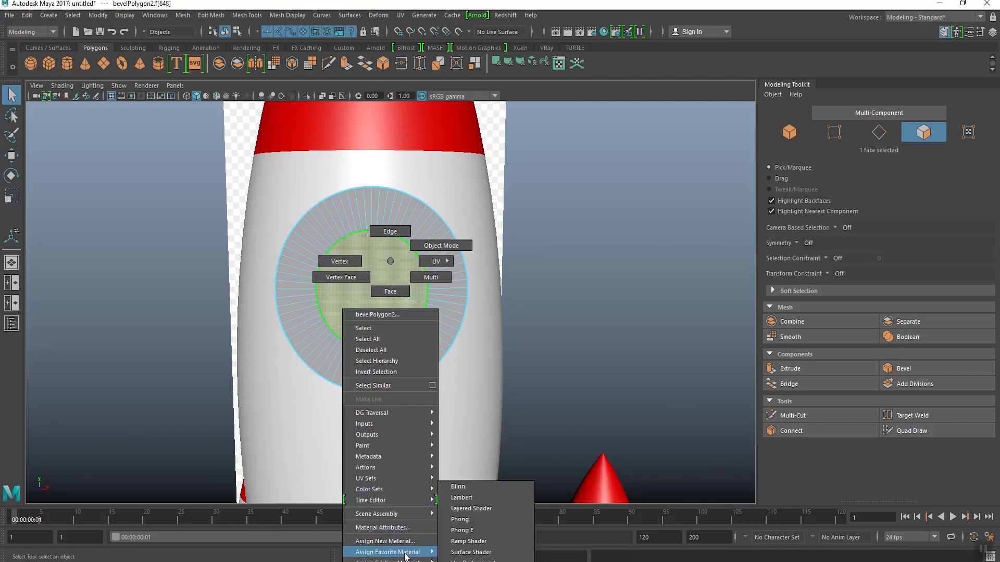
pyautogui.moveTo(459, 521); pyautogui.dragTo(464, 487, button='right')
pyautogui.keyDown('alt'); pyautogui.moveTo(379, 272); pyautogui.dragTo(424, 283); pyautogui.keyUp('alt')
pyautogui.scroll(2, 423, 282)
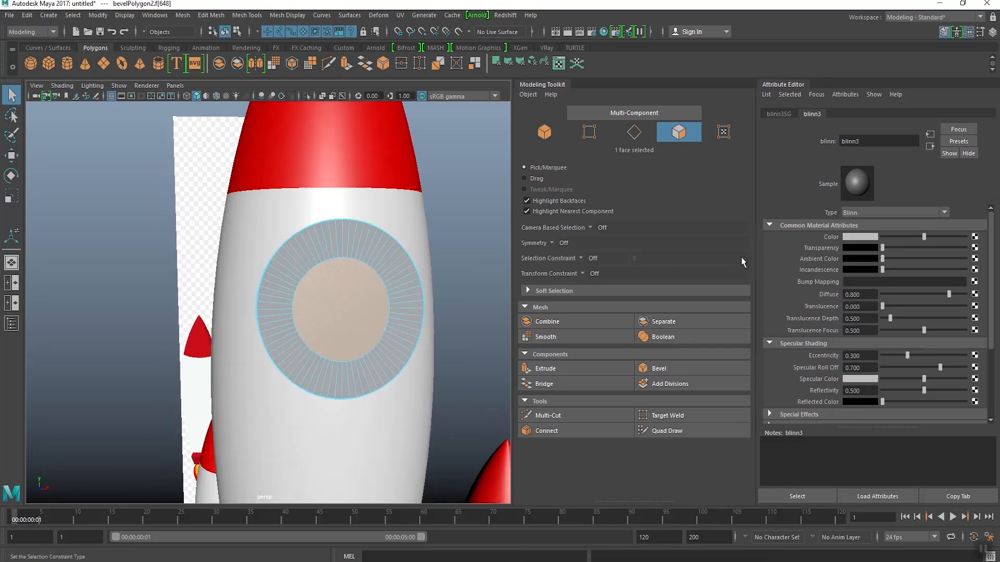
# Step: Set the centre face material's Color to the light blue sampled from the reference window's glass
pyautogui.scroll(-3, 317, 276)
pyautogui.keyDown('alt'); pyautogui.moveTo(364, 277); pyautogui.dragTo(312, 283); pyautogui.keyUp('alt')
pyautogui.keyDown('alt'); pyautogui.moveTo(417, 262); pyautogui.dragTo(333, 262, button='middle'); pyautogui.keyUp('alt')
pyautogui.click(851, 237)
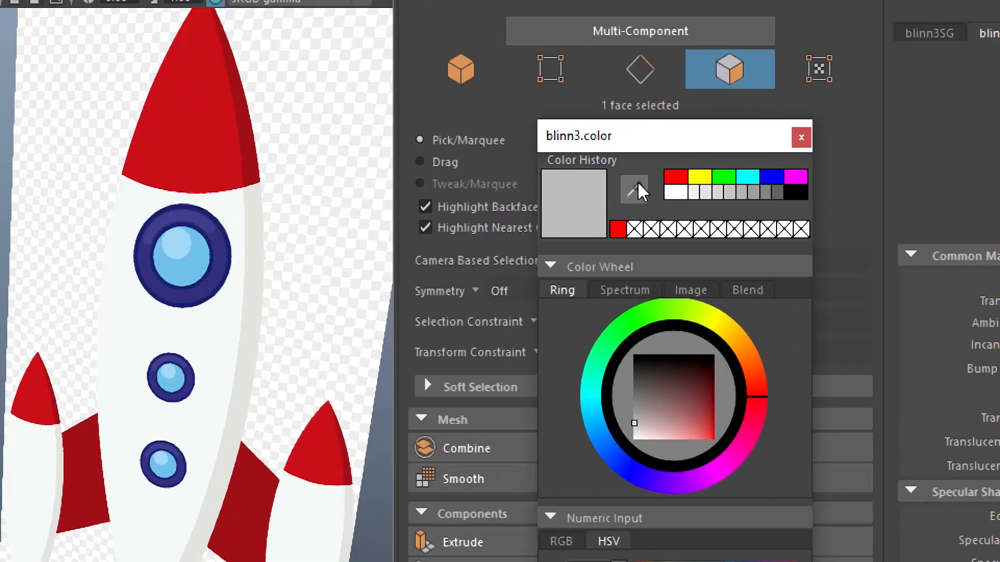
pyautogui.click(630, 193)
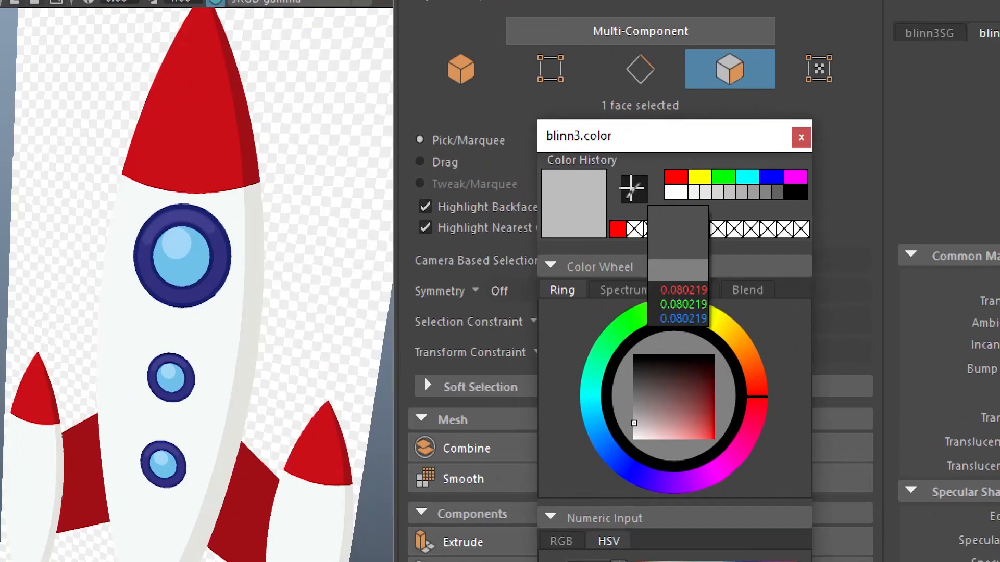
pyautogui.click(198, 268)
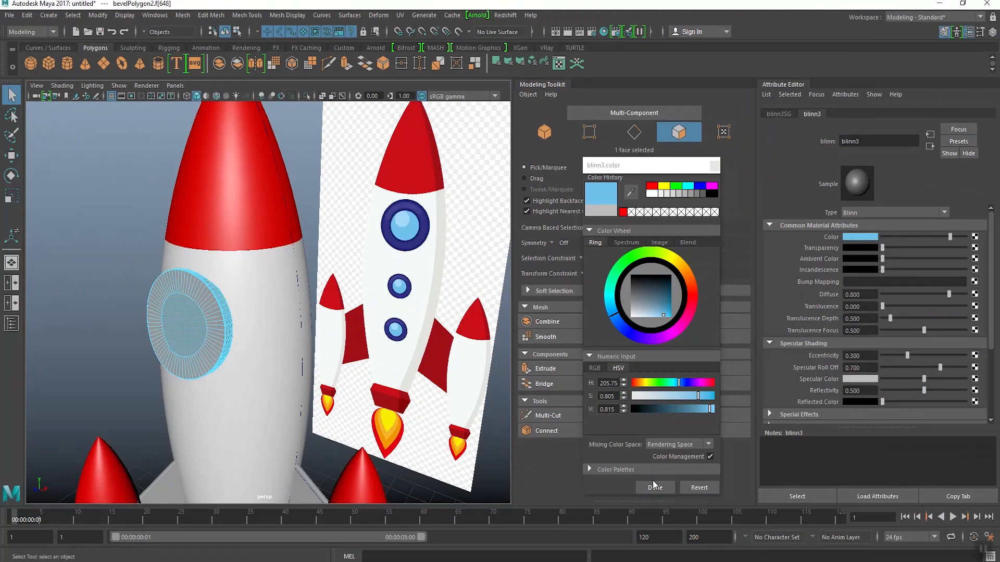
pyautogui.click(654, 486)
pyautogui.click(371, 334)
pyautogui.scroll(5, 333, 307)
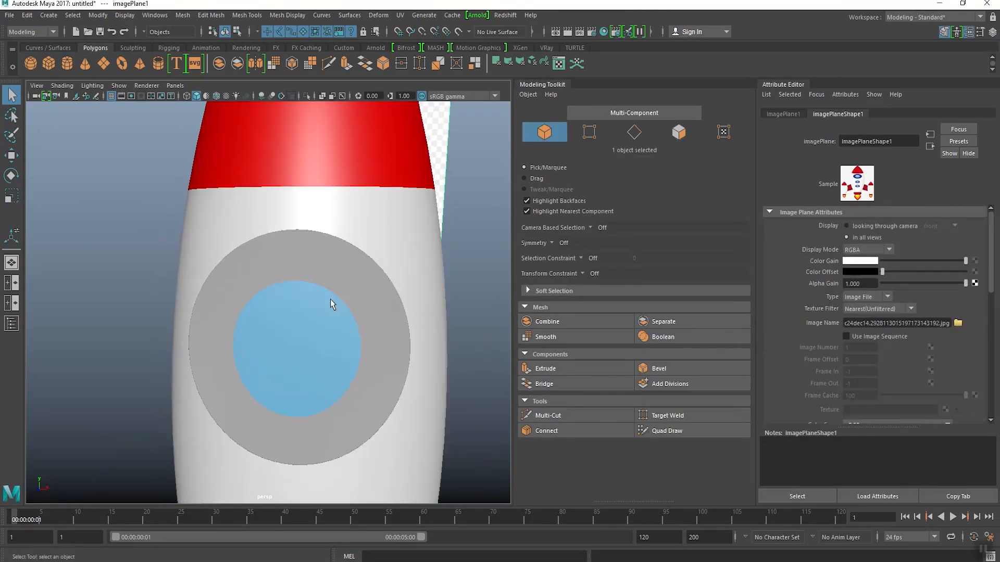
# Step: Assign a second new Blinn material to all window faces except the centre face by inverting the face selection
pyautogui.keyDown('alt'); pyautogui.moveTo(332, 304); pyautogui.dragTo(288, 315); pyautogui.keyUp('alt')
pyautogui.click(275, 329)
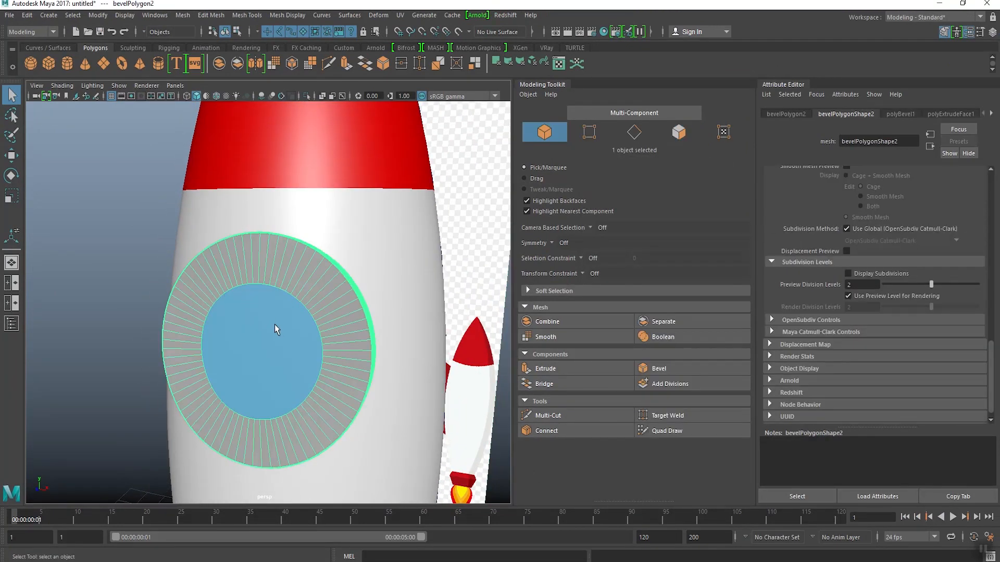
pyautogui.moveTo(274, 324); pyautogui.dragTo(263, 317, button='right')
pyautogui.click(263, 318)
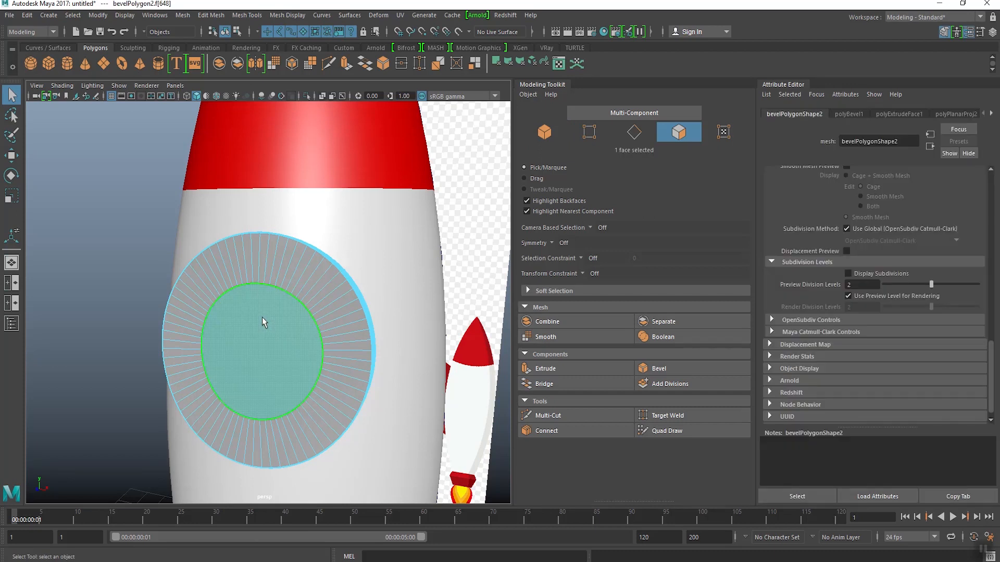
pyautogui.moveTo(261, 313)
pyautogui.keyDown('alt'); pyautogui.mouseDown()
pyautogui.moveTo(229, 313)
pyautogui.moveTo(266, 311)
pyautogui.mouseUp(); pyautogui.keyUp('alt')
pyautogui.rightClick(266, 311)
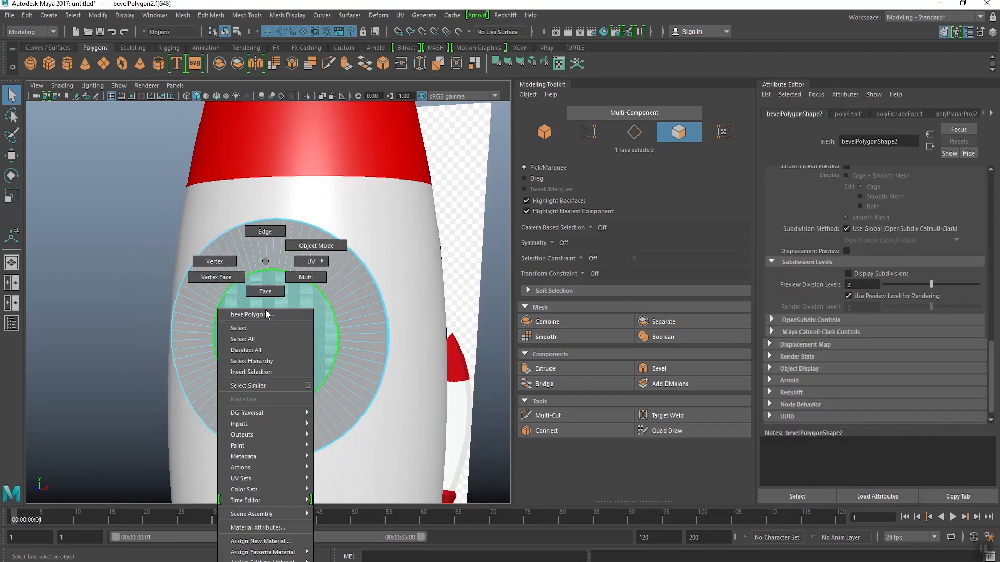
pyautogui.click(264, 372)
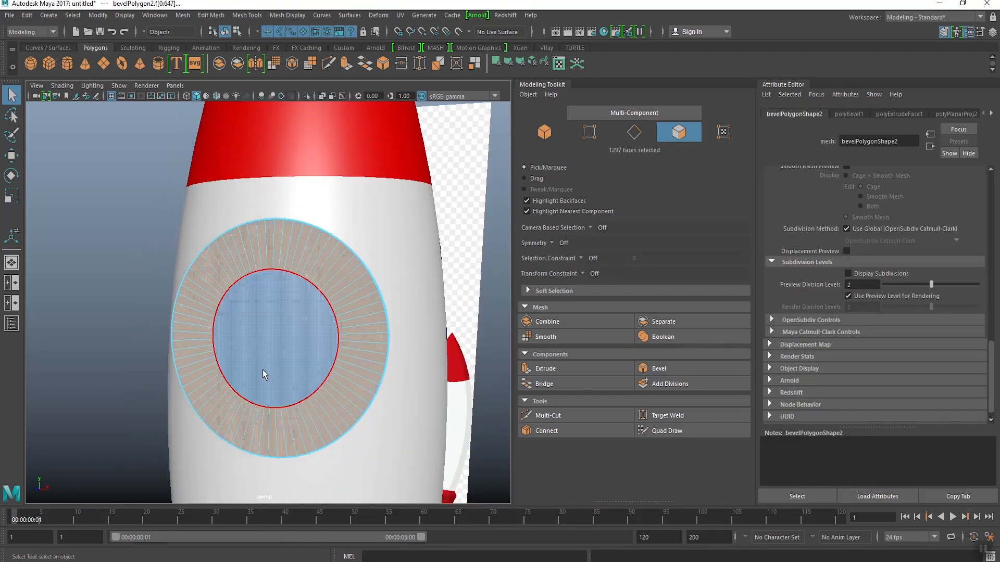
pyautogui.keyDown('alt'); pyautogui.moveTo(263, 369); pyautogui.dragTo(237, 295); pyautogui.keyUp('alt')
pyautogui.rightClick(239, 315)
pyautogui.moveTo(259, 555)
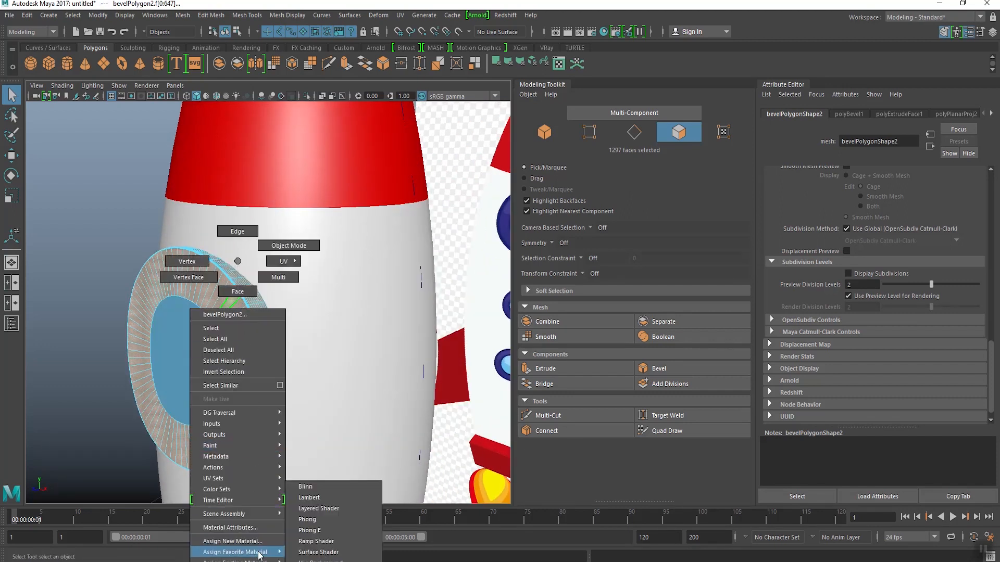
pyautogui.click(311, 488)
pyautogui.scroll(-3, 310, 316)
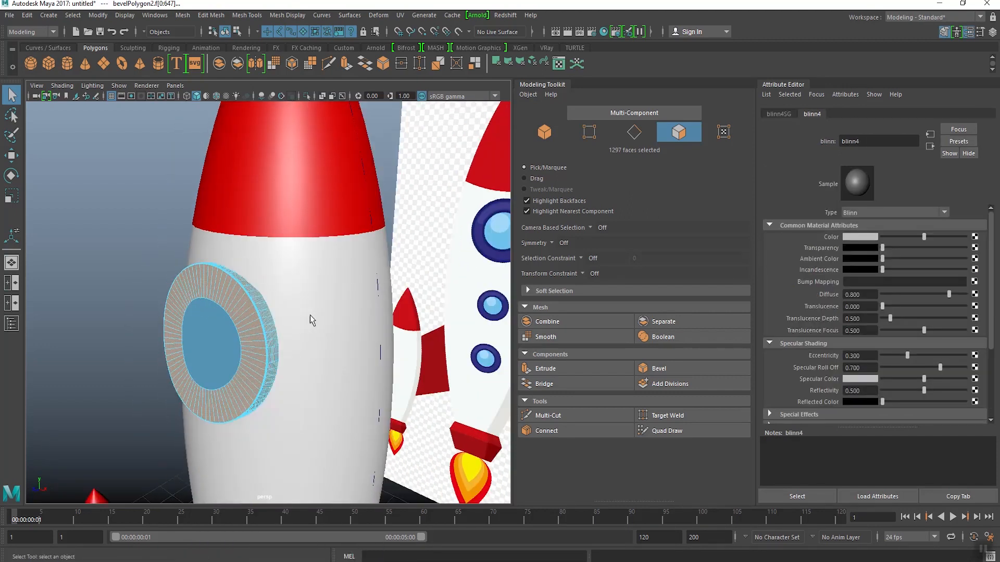
# Step: Set the ring material's Color to the dark blue sampled from the reference window's frame, and return to object mode
pyautogui.keyDown('alt'); pyautogui.moveTo(312, 316); pyautogui.dragTo(326, 314); pyautogui.keyUp('alt')
pyautogui.click(860, 237)
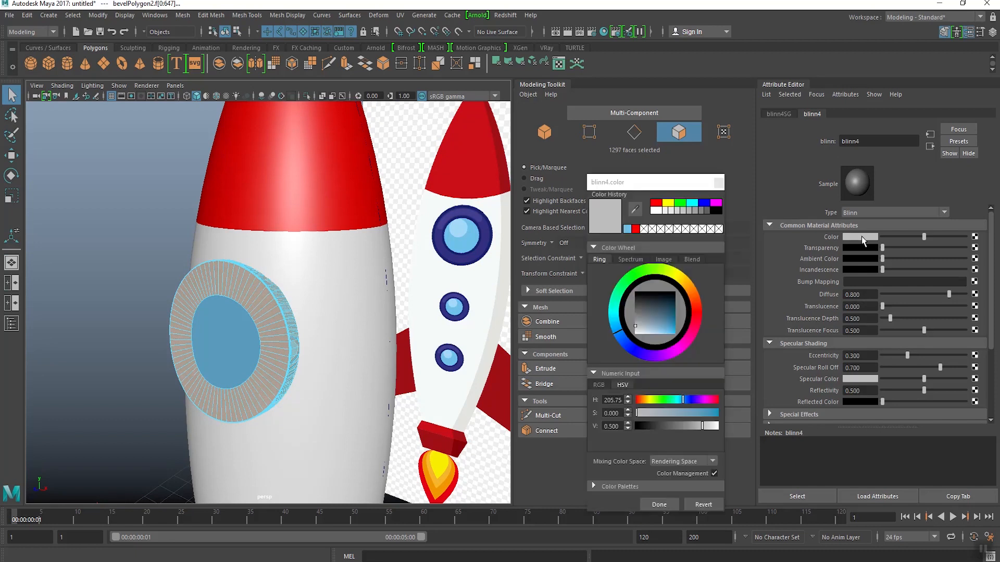
pyautogui.click(635, 210)
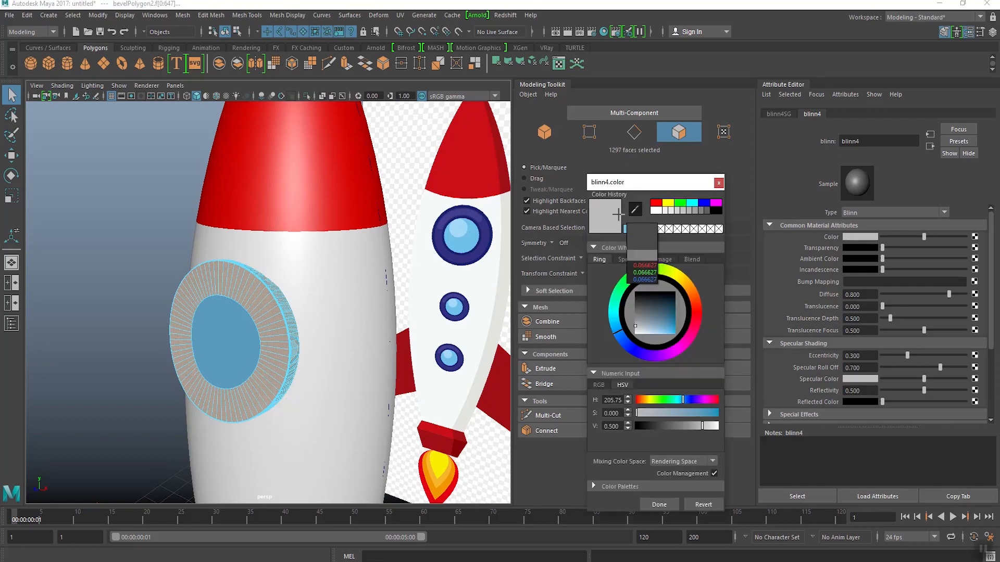
pyautogui.click(482, 245)
pyautogui.click(658, 504)
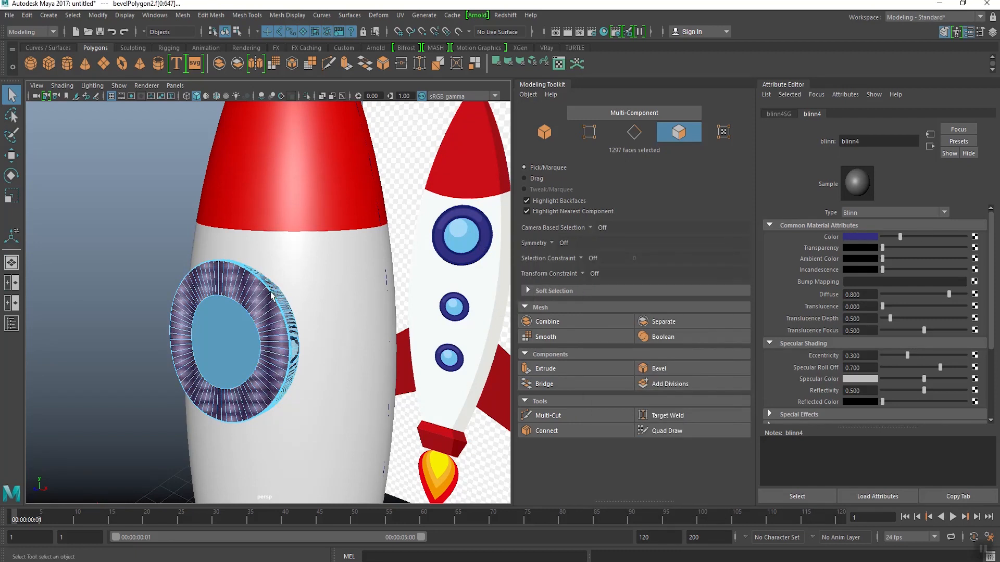
pyautogui.moveTo(249, 298); pyautogui.dragTo(293, 242, button='right')
pyautogui.click(164, 239)
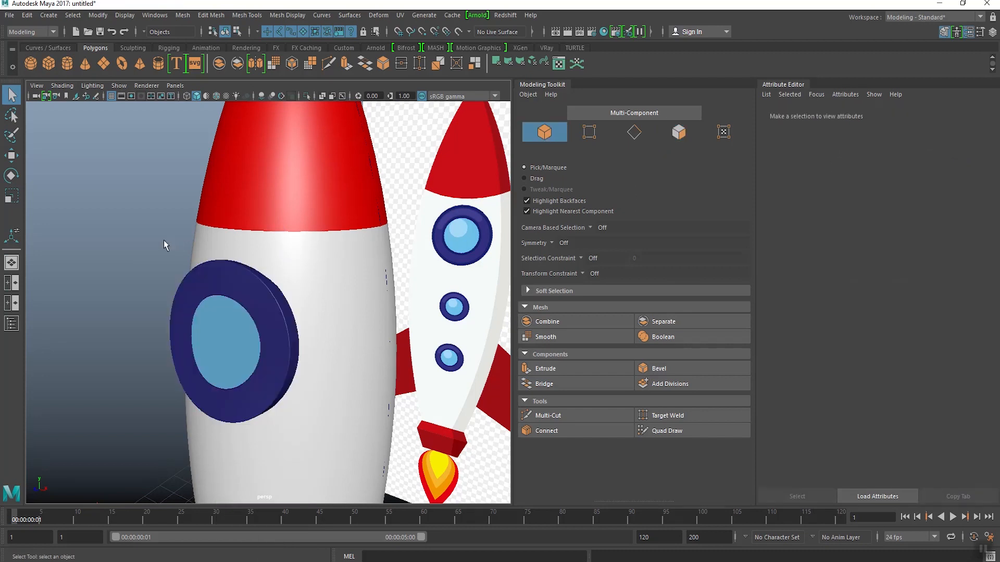
# Step: Hide the Attribute Editor and Modeling Toolkit, and enlarge the front view to show all three reference windows
pyautogui.keyDown('alt'); pyautogui.moveTo(163, 240); pyautogui.dragTo(294, 252); pyautogui.keyUp('alt')
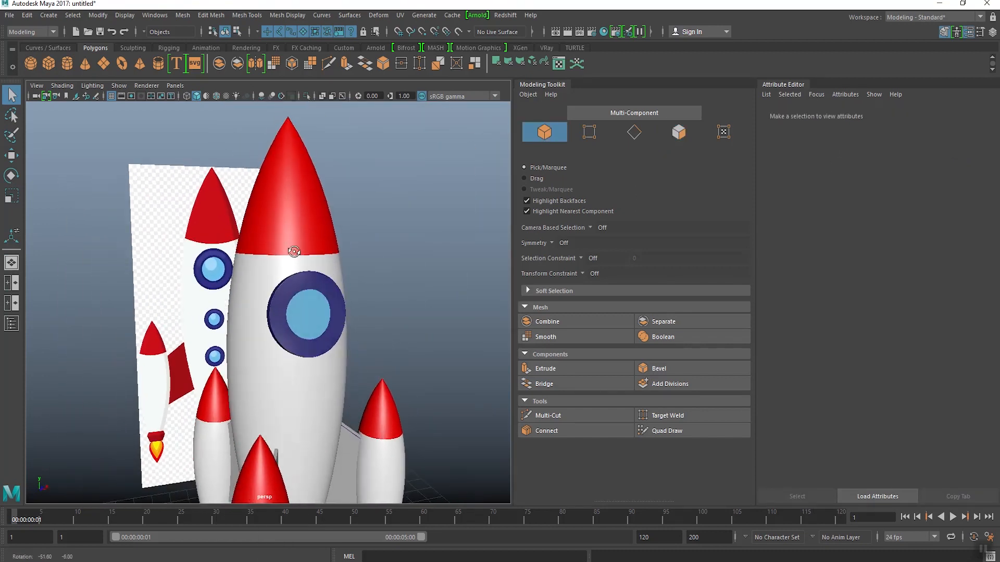
pyautogui.click(969, 32)
pyautogui.click(944, 33)
pyautogui.scroll(-5, 541, 276)
pyautogui.click(546, 322)
pyautogui.press('space')
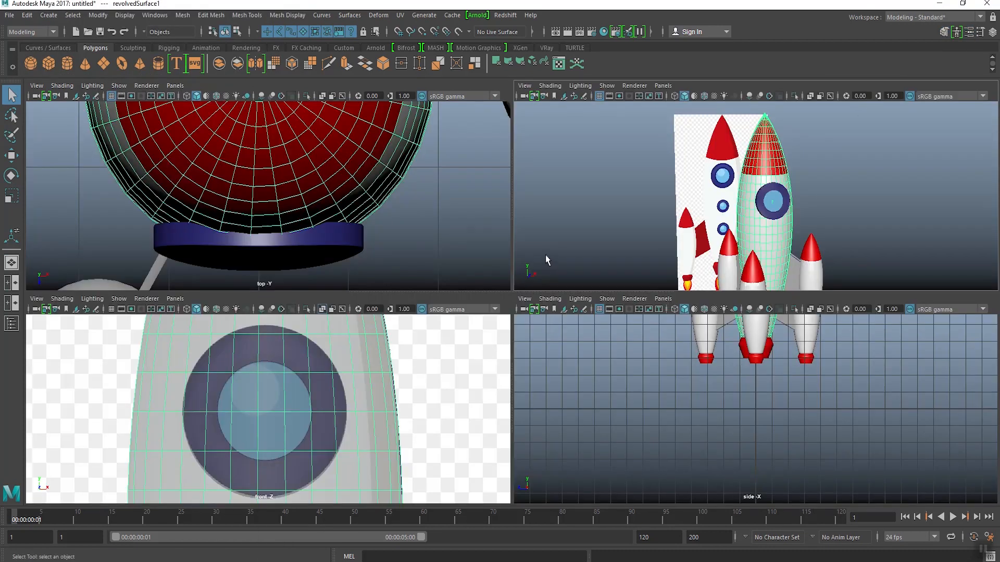
pyautogui.press('space')
pyautogui.scroll(-7, 399, 357)
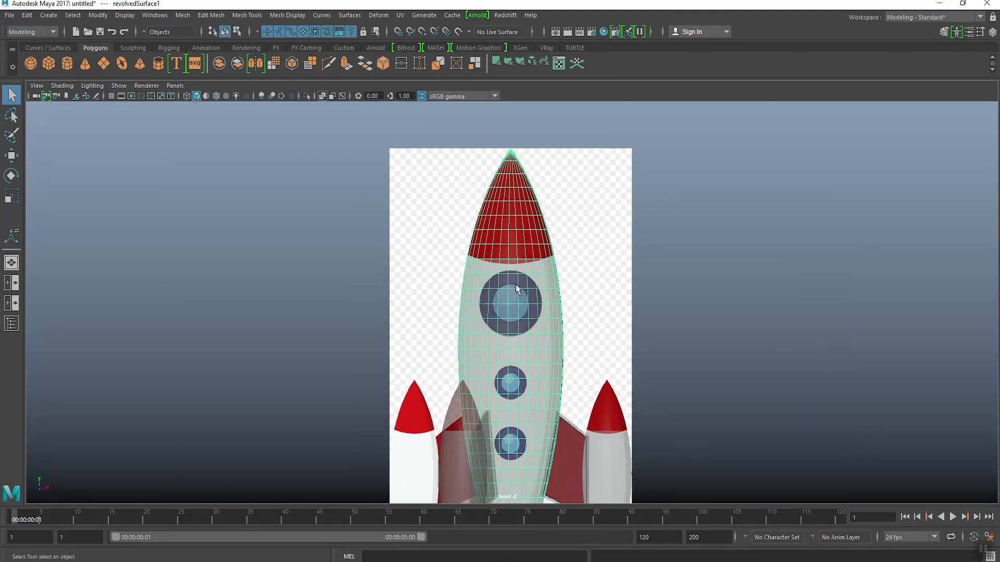
# Step: Duplicate the large round window and move the copy down over the middle reference window
pyautogui.click(520, 283)
pyautogui.press('w')
pyautogui.scroll(3, 385, 203)
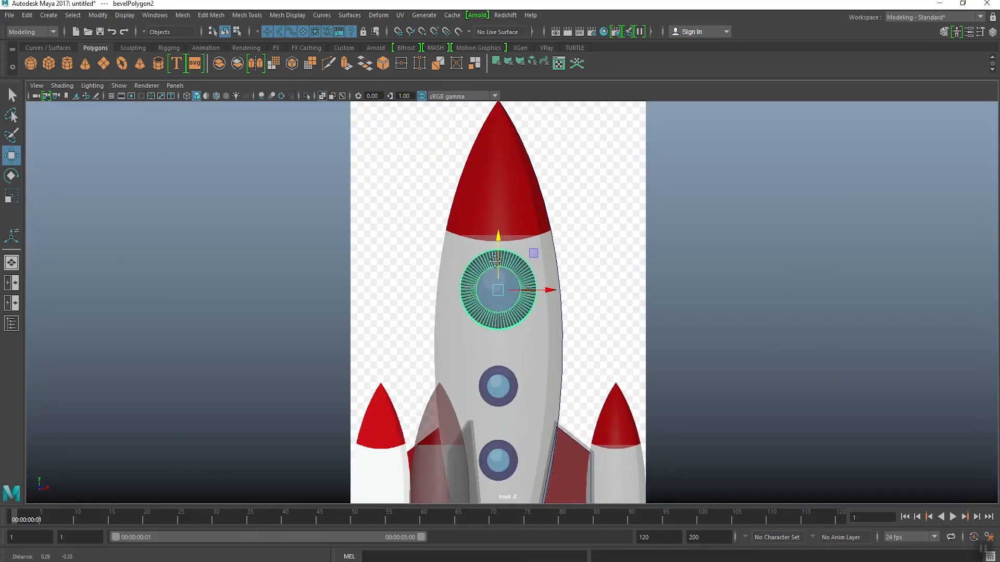
pyautogui.click(27, 15)
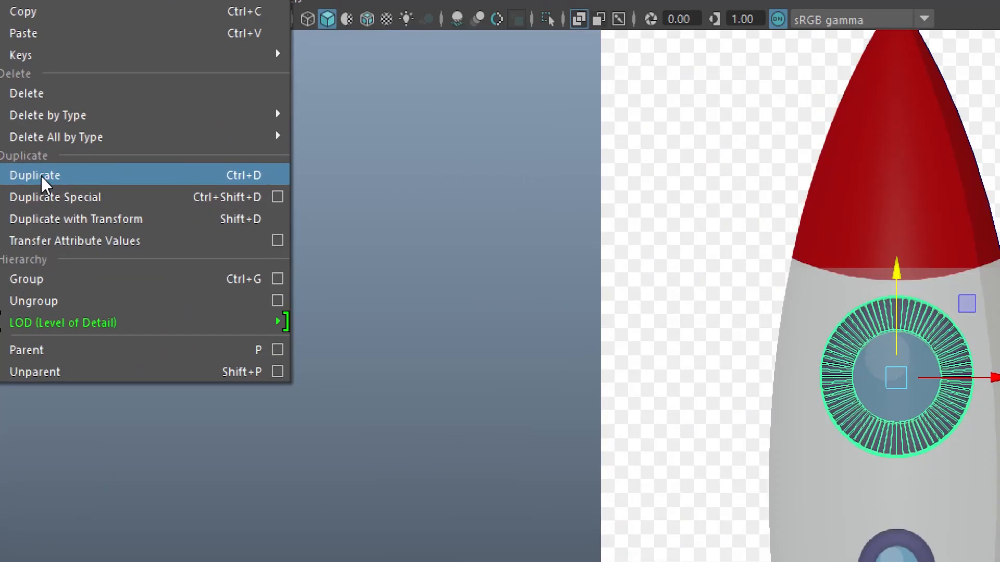
pyautogui.click(41, 175)
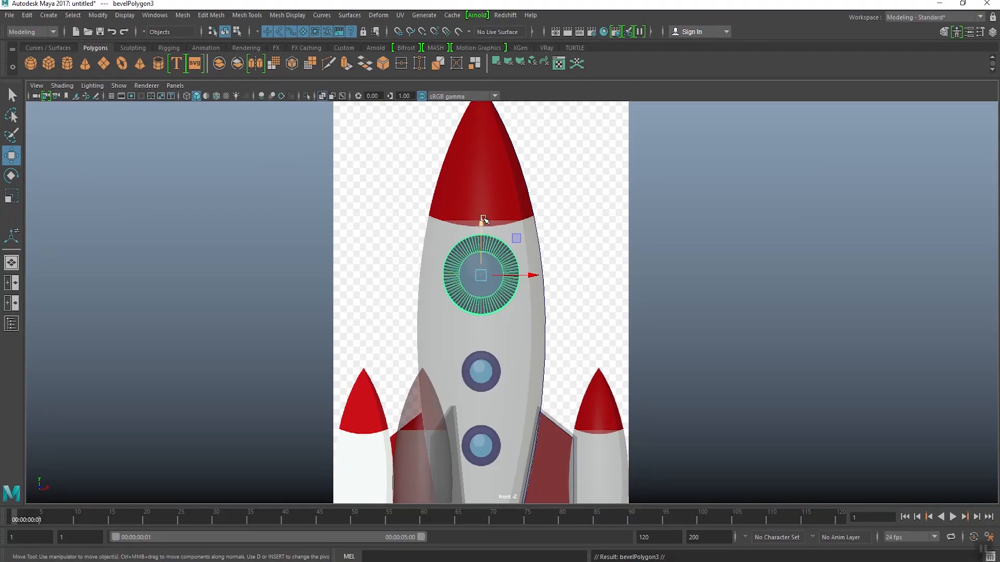
pyautogui.moveTo(483, 220); pyautogui.dragTo(483, 326)
pyautogui.scroll(1, 517, 390)
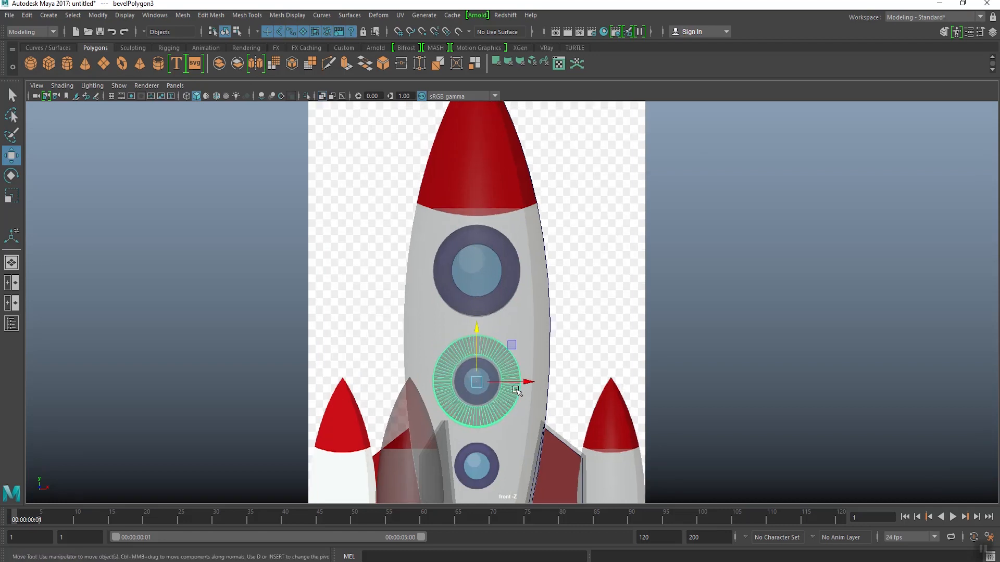
# Step: Scale the duplicated window uniformly to about 0.52 and adjust its height to match the middle reference window
pyautogui.scroll(3, 516, 390)
pyautogui.press('r')
pyautogui.moveTo(461, 373); pyautogui.dragTo(413, 445)
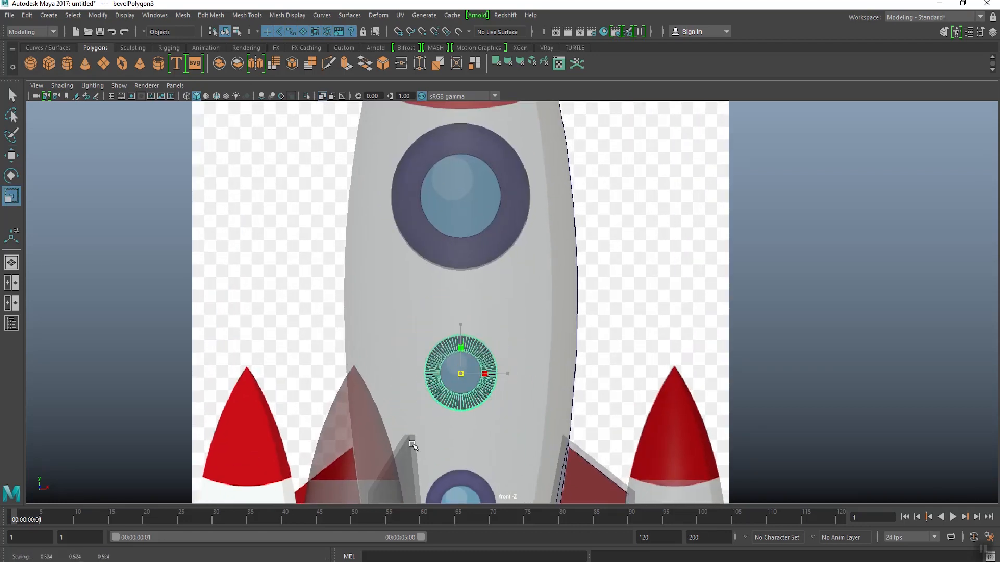
pyautogui.press('w')
pyautogui.scroll(3, 431, 364)
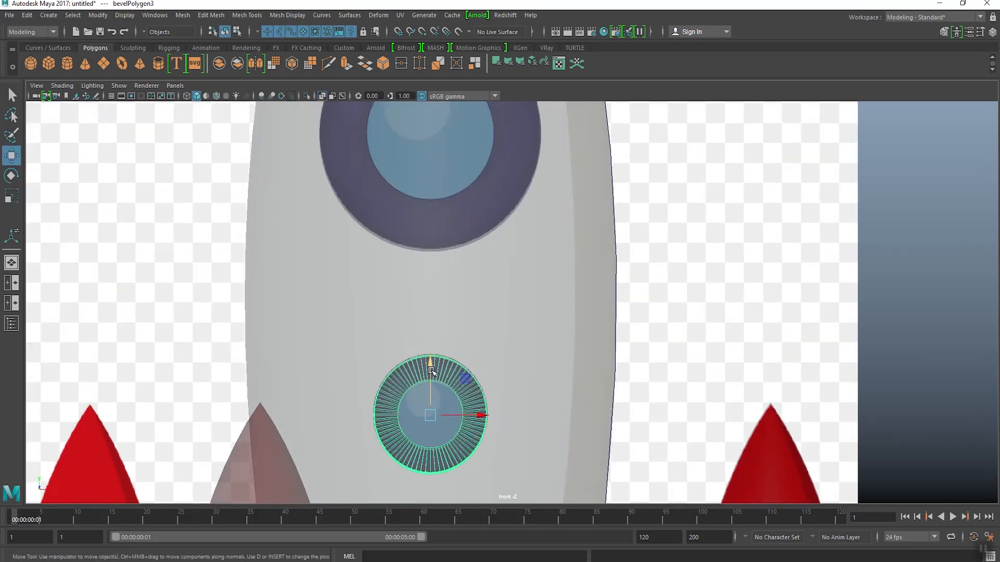
pyautogui.moveTo(431, 359); pyautogui.dragTo(432, 368)
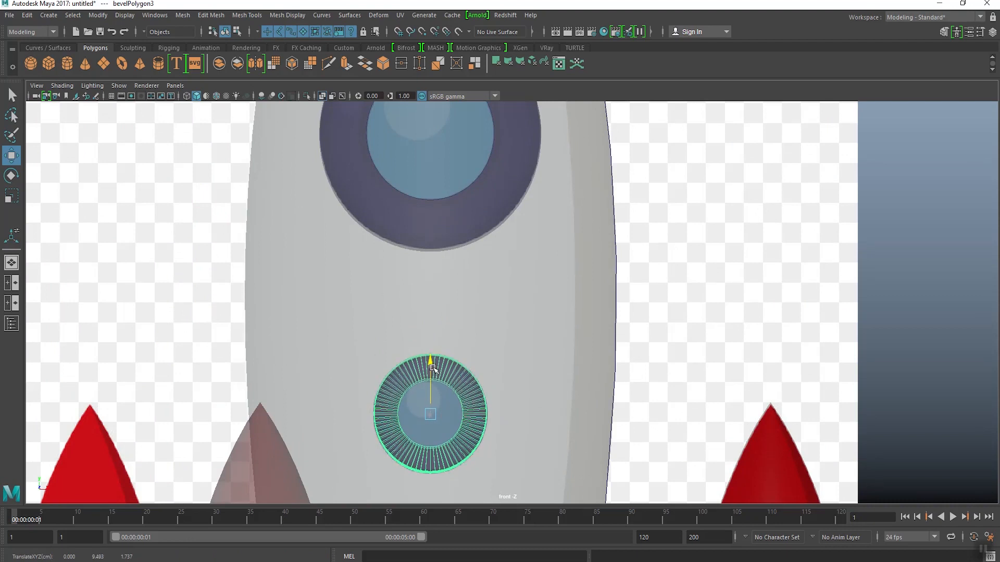
# Step: Duplicate the small window and move the copy straight down onto the lowest reference window
pyautogui.scroll(-3, 458, 312)
pyautogui.click(27, 15)
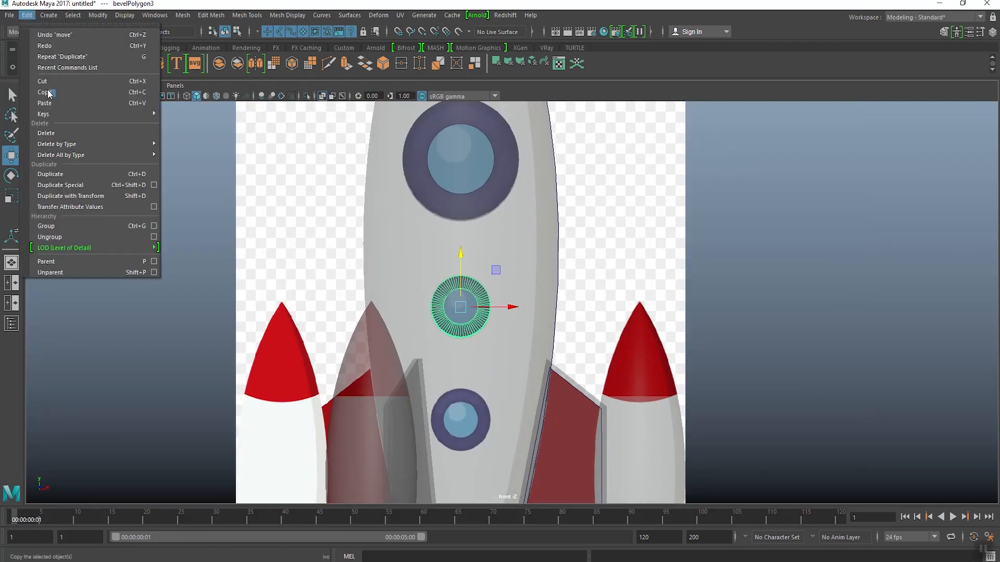
pyautogui.click(50, 173)
pyautogui.scroll(1, 456, 307)
pyautogui.moveTo(457, 258); pyautogui.dragTo(454, 388)
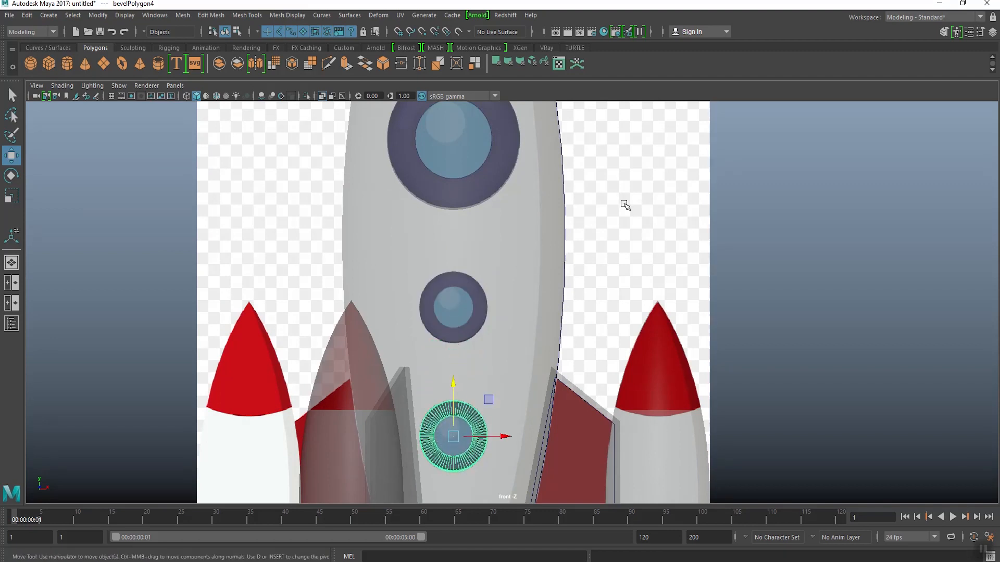
# Step: In the perspective view, move the middle window outward along its depth and tilt it to sit flush on the curved body
pyautogui.press('space')
pyautogui.press('space')
pyautogui.click(660, 289)
pyautogui.keyDown('alt'); pyautogui.moveTo(669, 313); pyautogui.dragTo(569, 316); pyautogui.keyUp('alt')
pyautogui.scroll(7, 504, 404)
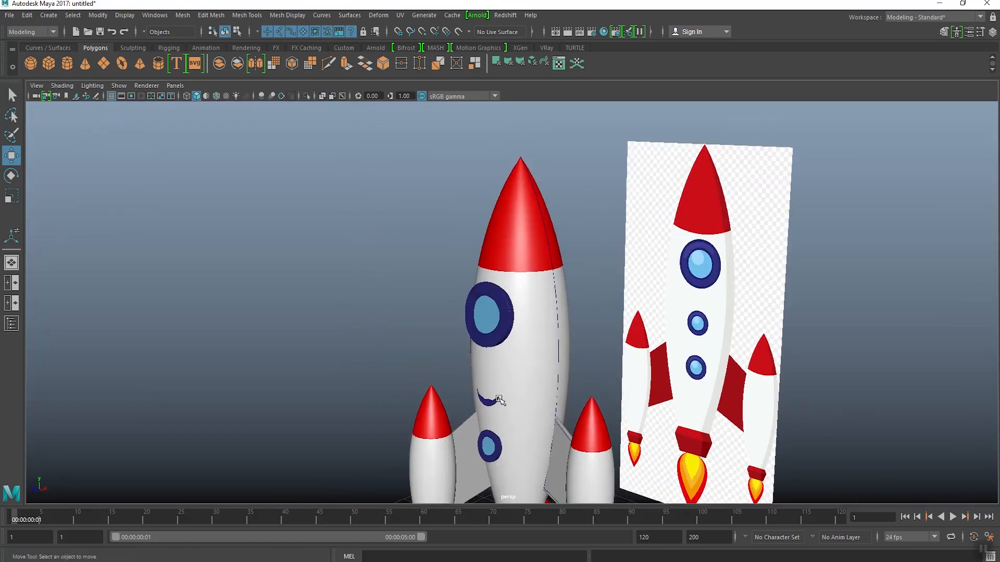
pyautogui.keyDown('alt'); pyautogui.moveTo(502, 403); pyautogui.dragTo(479, 281, button='middle'); pyautogui.keyUp('alt')
pyautogui.click(451, 377)
pyautogui.keyDown('alt'); pyautogui.moveTo(488, 358); pyautogui.dragTo(375, 335); pyautogui.keyUp('alt')
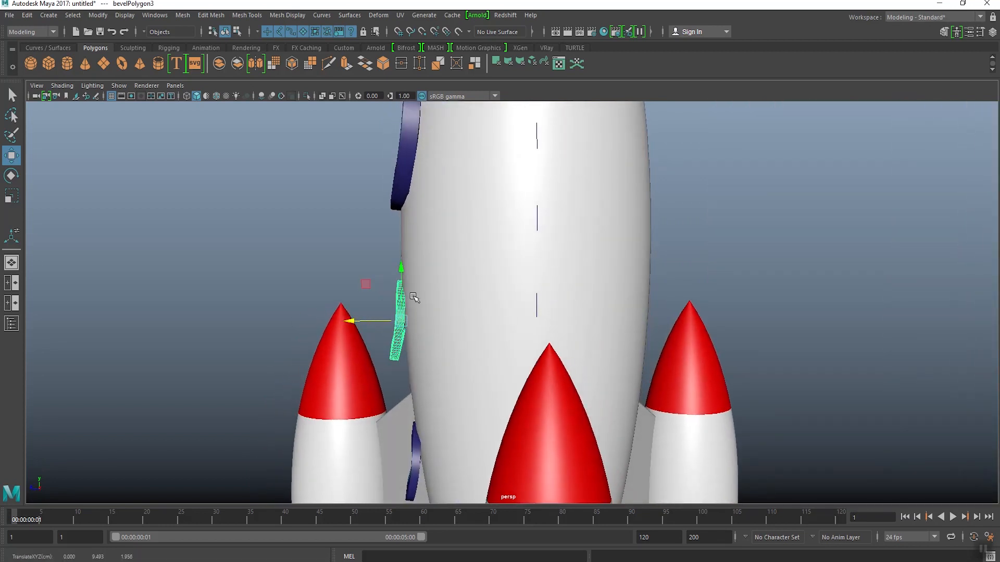
pyautogui.press('e')
pyautogui.keyDown('alt'); pyautogui.moveTo(414, 297); pyautogui.dragTo(365, 318); pyautogui.keyUp('alt')
pyautogui.press('w')
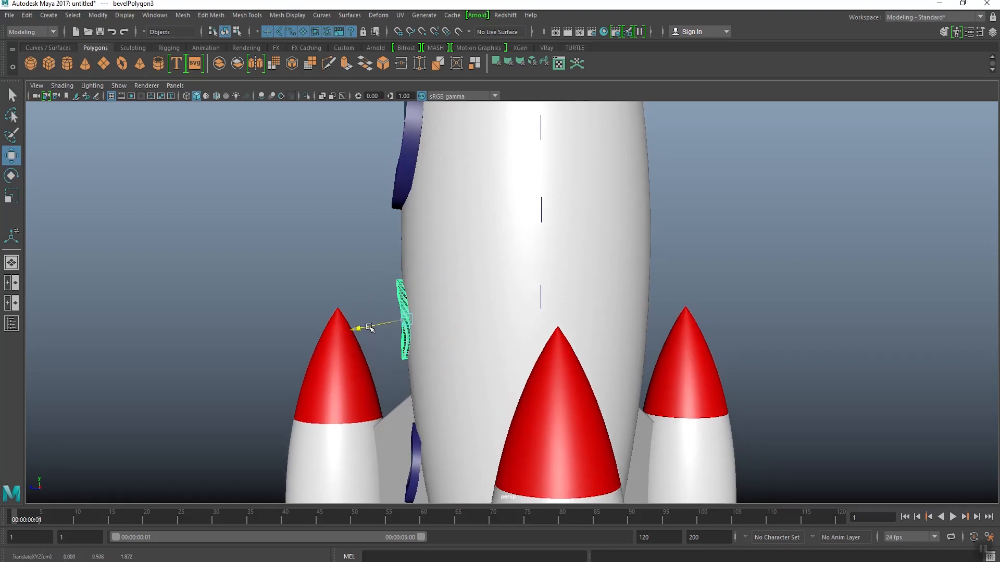
# Step: Tilt the lowest window to follow the tapering body, move it against the surface, and clear the selection
pyautogui.keyDown('alt'); pyautogui.moveTo(395, 313); pyautogui.dragTo(384, 252, button='middle'); pyautogui.keyUp('alt')
pyautogui.click(395, 413)
pyautogui.keyDown('alt'); pyautogui.moveTo(396, 413); pyautogui.dragTo(387, 392, button='middle'); pyautogui.keyUp('alt')
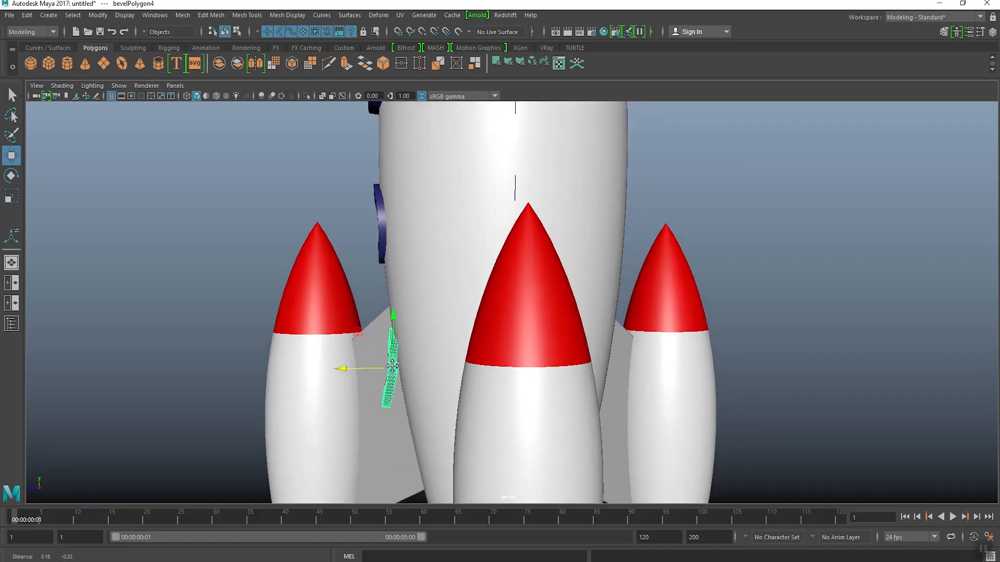
pyautogui.press('e')
pyautogui.keyDown('alt'); pyautogui.moveTo(406, 317); pyautogui.dragTo(427, 324); pyautogui.keyUp('alt')
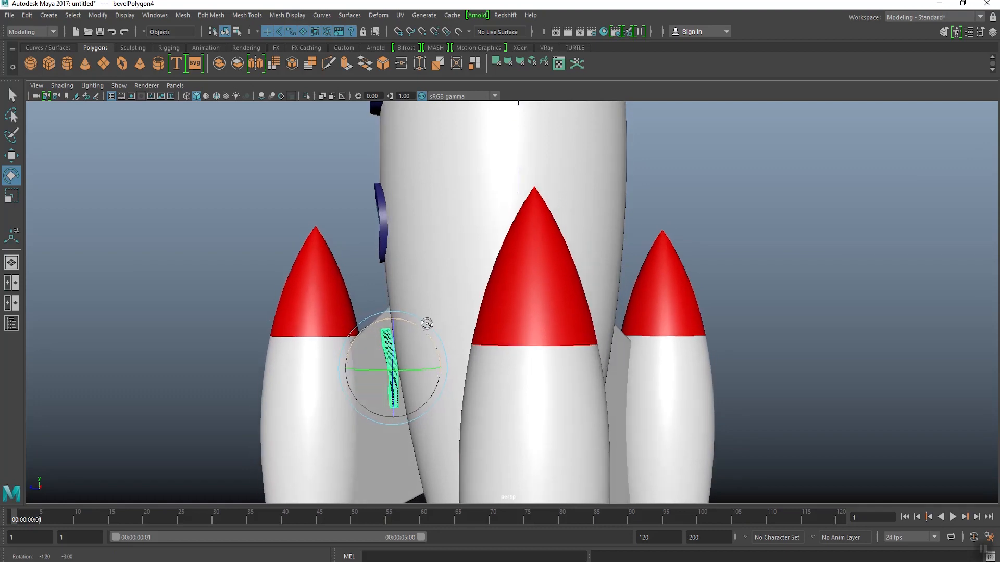
pyautogui.press('e')
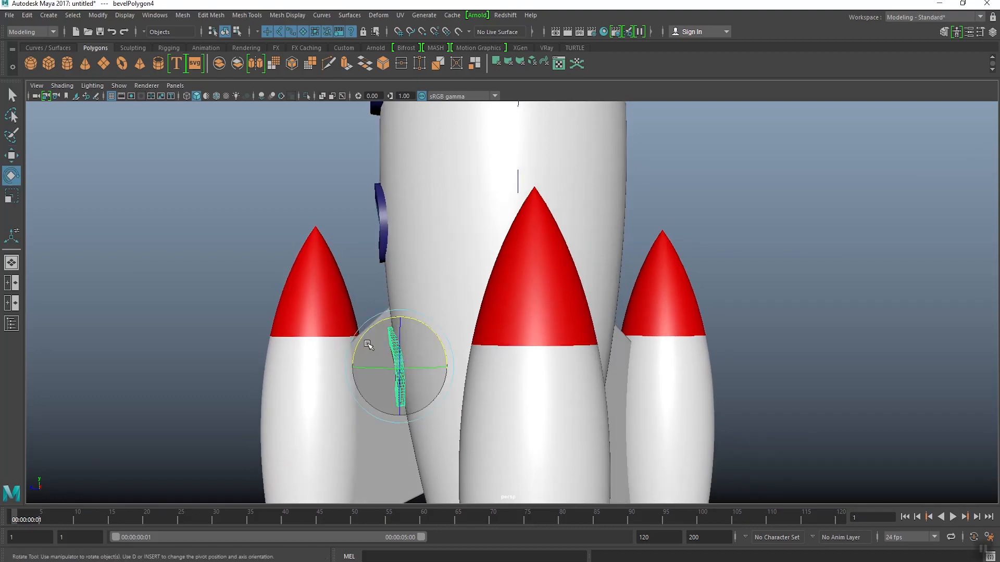
pyautogui.press('w')
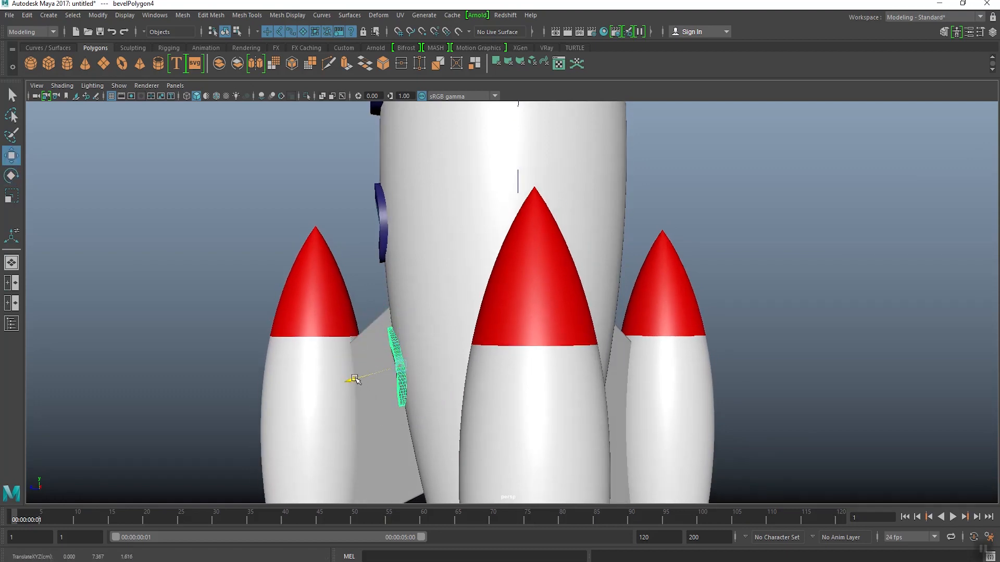
pyautogui.click(368, 216)
# Step: Examine from several angles how the three windows sit on the rocket body between the boosters
pyautogui.scroll(-3, 365, 244)
pyautogui.keyDown('alt'); pyautogui.moveTo(365, 246); pyautogui.dragTo(489, 267); pyautogui.keyUp('alt')
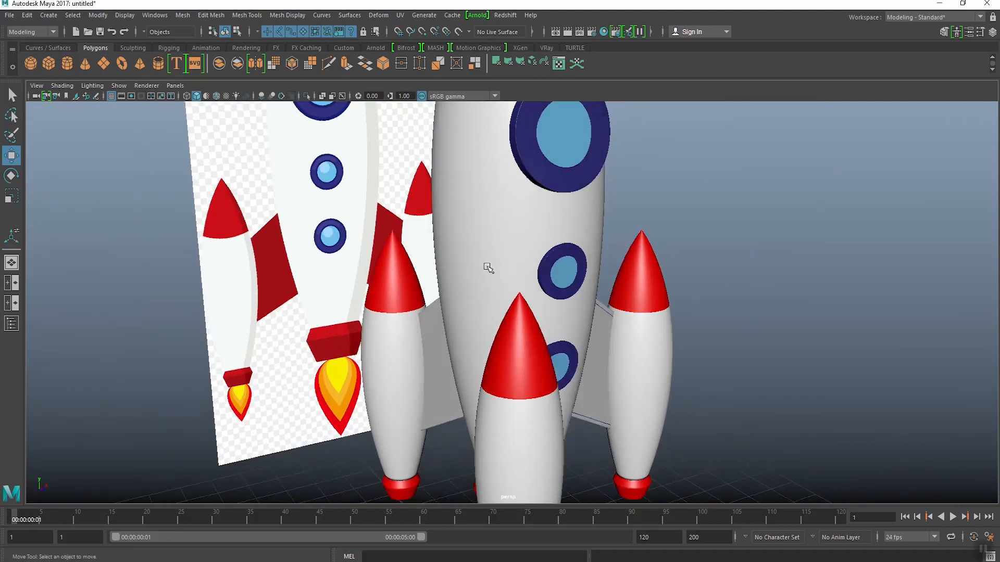
pyautogui.scroll(-3, 489, 267)
pyautogui.keyDown('alt'); pyautogui.moveTo(578, 269); pyautogui.dragTo(510, 283); pyautogui.keyUp('alt')
pyautogui.scroll(-3, 510, 286)
pyautogui.keyDown('alt'); pyautogui.moveTo(510, 288); pyautogui.dragTo(487, 303, button='middle'); pyautogui.keyUp('alt')
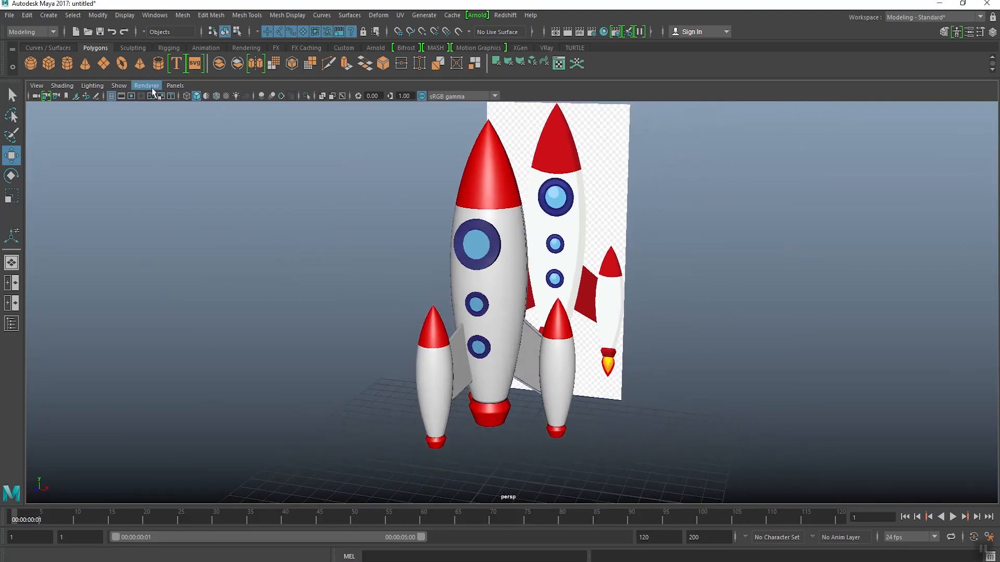
pyautogui.click(122, 90)
pyautogui.click(269, 261)
pyautogui.press('e')
pyautogui.scroll(2, 477, 302)
pyautogui.moveTo(476, 302)
pyautogui.keyDown('alt'); pyautogui.mouseDown()
pyautogui.moveTo(495, 296)
pyautogui.moveTo(489, 314)
pyautogui.mouseUp(); pyautogui.keyUp('alt')
pyautogui.scroll(-2, 488, 316)
pyautogui.keyDown('alt'); pyautogui.moveTo(489, 316); pyautogui.dragTo(474, 332, button='middle'); pyautogui.keyUp('alt')
pyautogui.keyDown('alt'); pyautogui.moveTo(475, 332); pyautogui.dragTo(521, 332); pyautogui.keyUp('alt')
# Step: Select all three round windows on the body and group them
pyautogui.click(477, 275)
pyautogui.press('w')
pyautogui.keyDown('shift'); pyautogui.click(483, 337); pyautogui.keyUp('shift')
pyautogui.keyDown('shift'); pyautogui.click(487, 372); pyautogui.keyUp('shift')
pyautogui.keyDown('alt'); pyautogui.moveTo(522, 332); pyautogui.dragTo(516, 324, button='middle'); pyautogui.keyUp('alt')
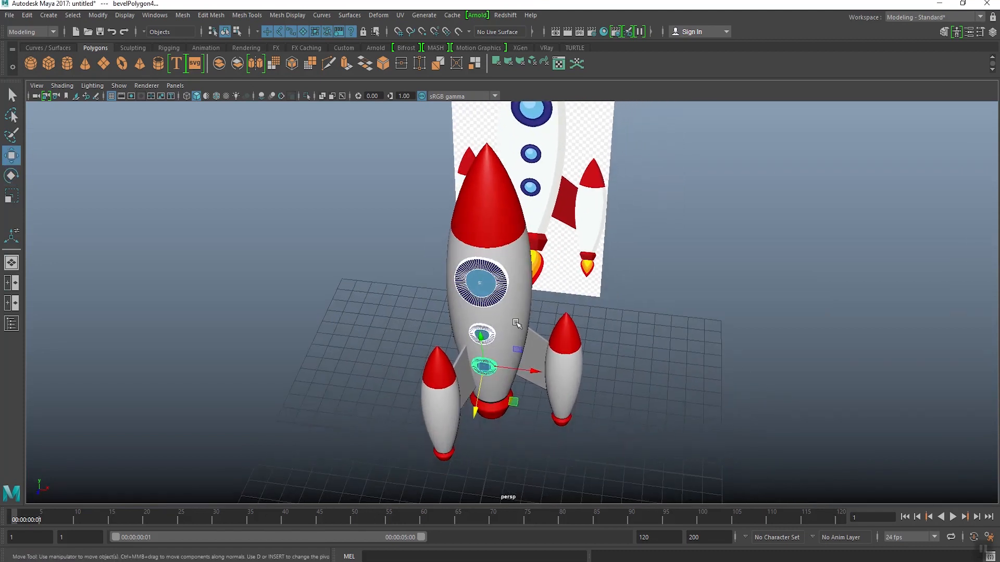
pyautogui.click(26, 15)
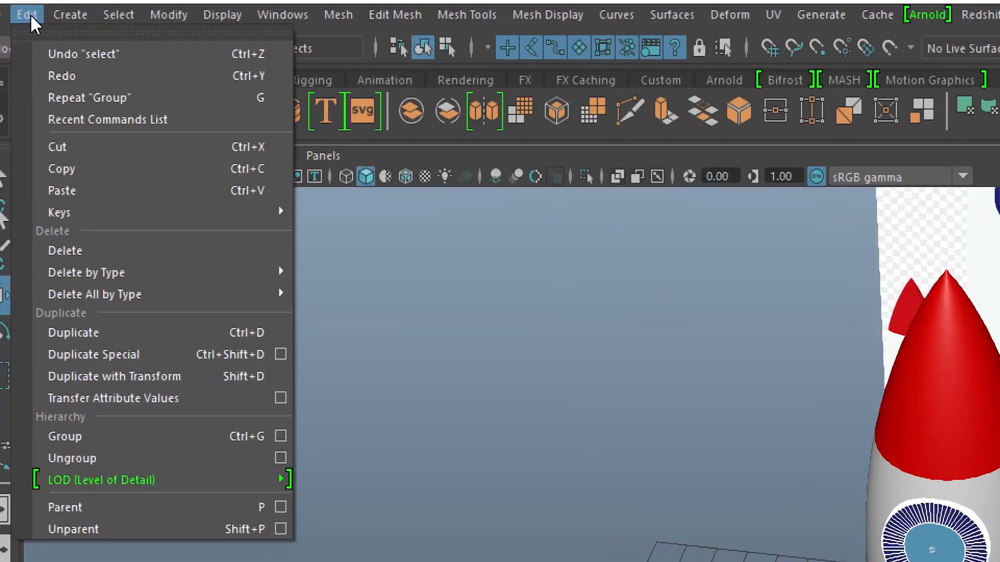
pyautogui.click(94, 440)
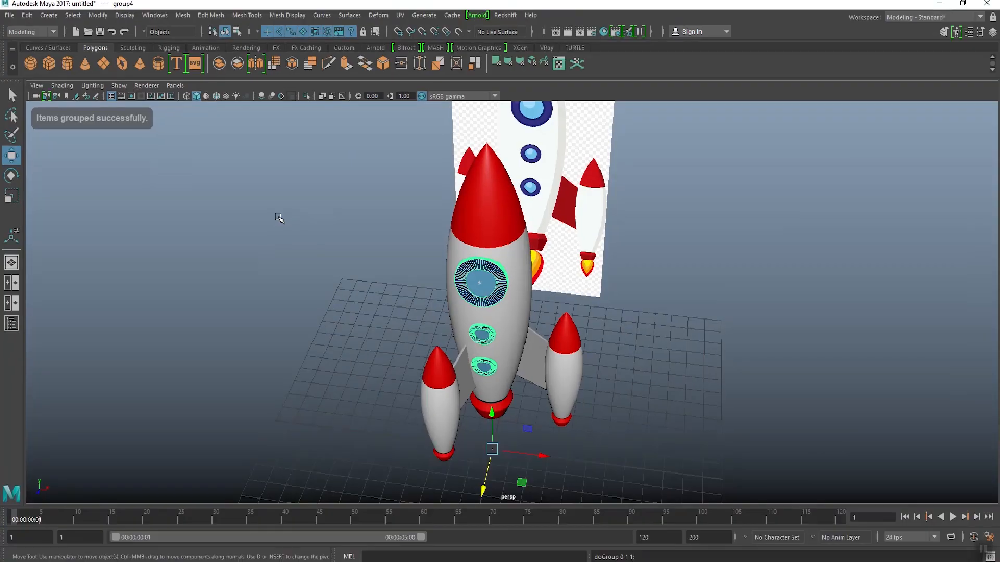
# Step: Rotate the window group about the vertical axis so the windows face outward between two neighbouring boosters
pyautogui.keyDown('alt'); pyautogui.moveTo(279, 216); pyautogui.dragTo(436, 358); pyautogui.keyUp('alt')
pyautogui.press('e')
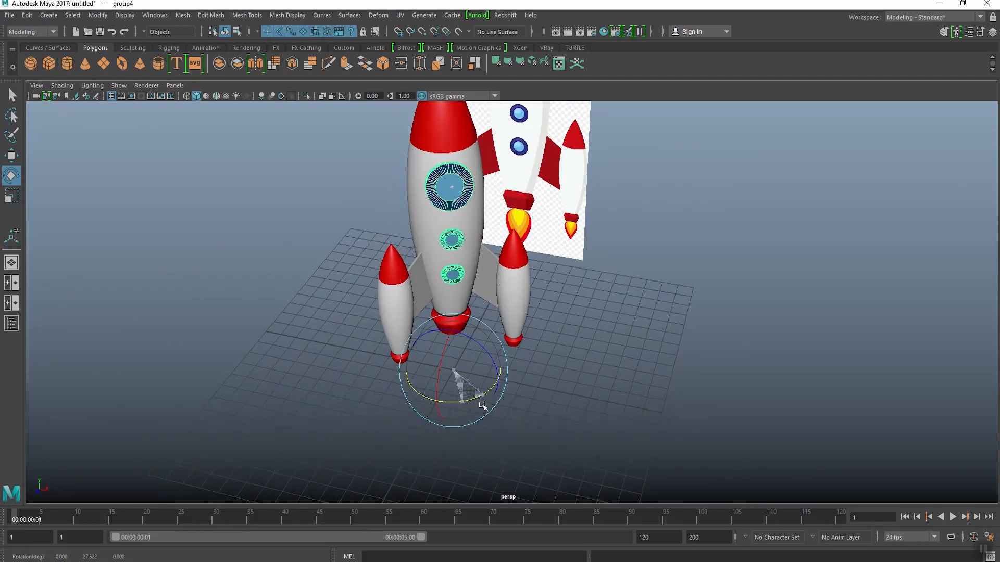
pyautogui.keyDown('alt'); pyautogui.moveTo(483, 407); pyautogui.dragTo(525, 302); pyautogui.keyUp('alt')
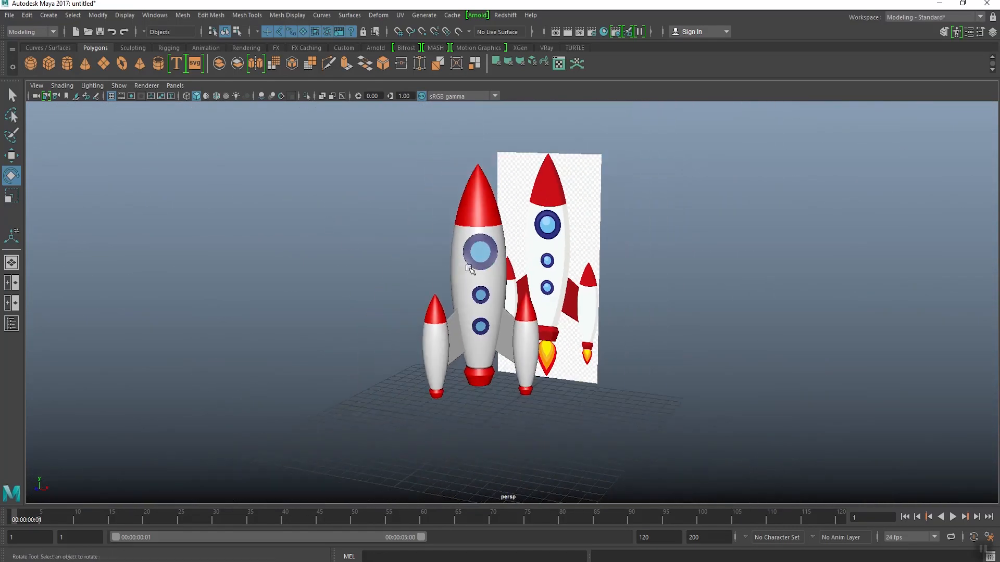
pyautogui.keyDown('alt'); pyautogui.moveTo(470, 269); pyautogui.dragTo(432, 265); pyautogui.keyUp('alt')
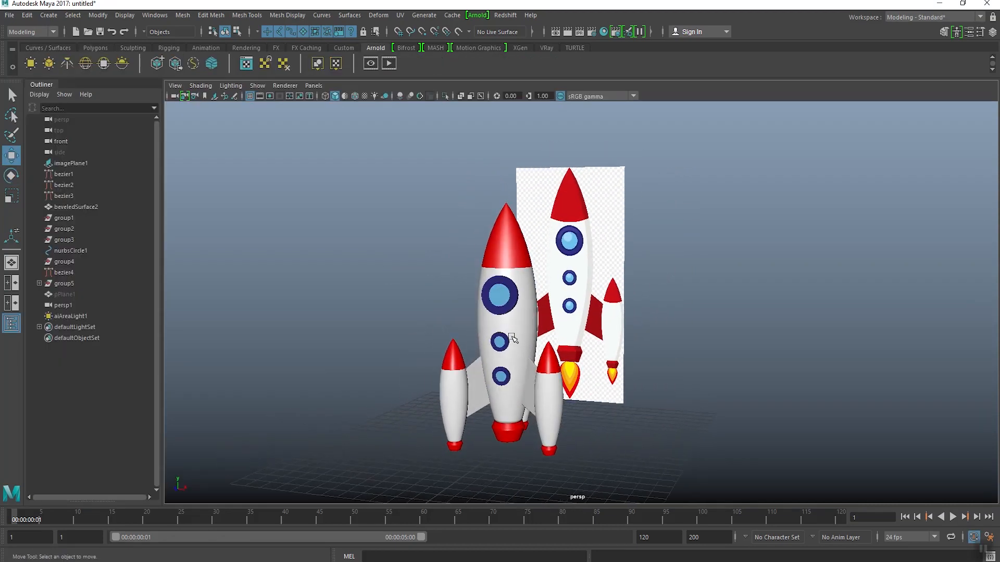
pyautogui.scroll(5, 511, 338)
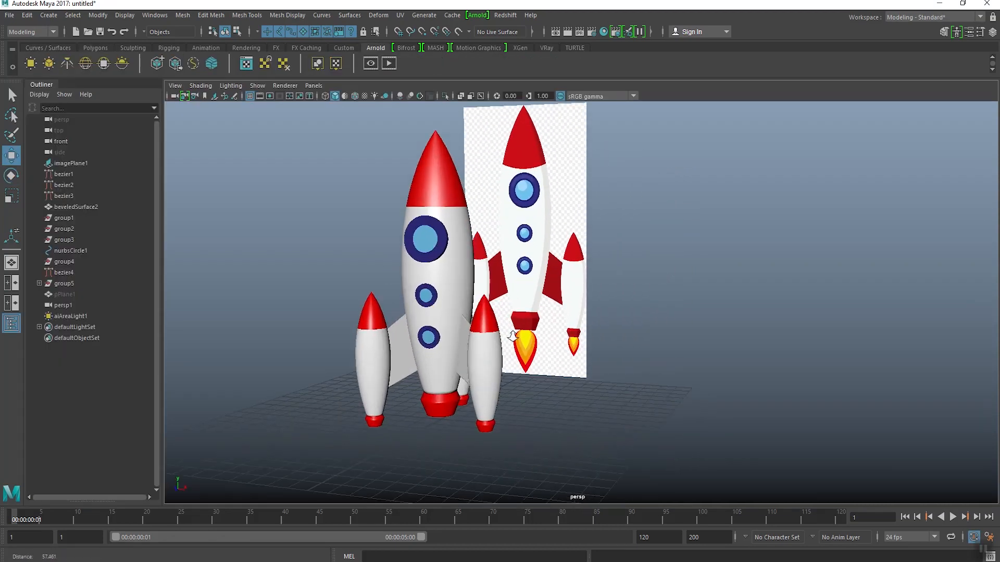
# Step: Select the fins between the body and boosters, assign the existing Red_color material, and clear the selection
pyautogui.click(451, 353)
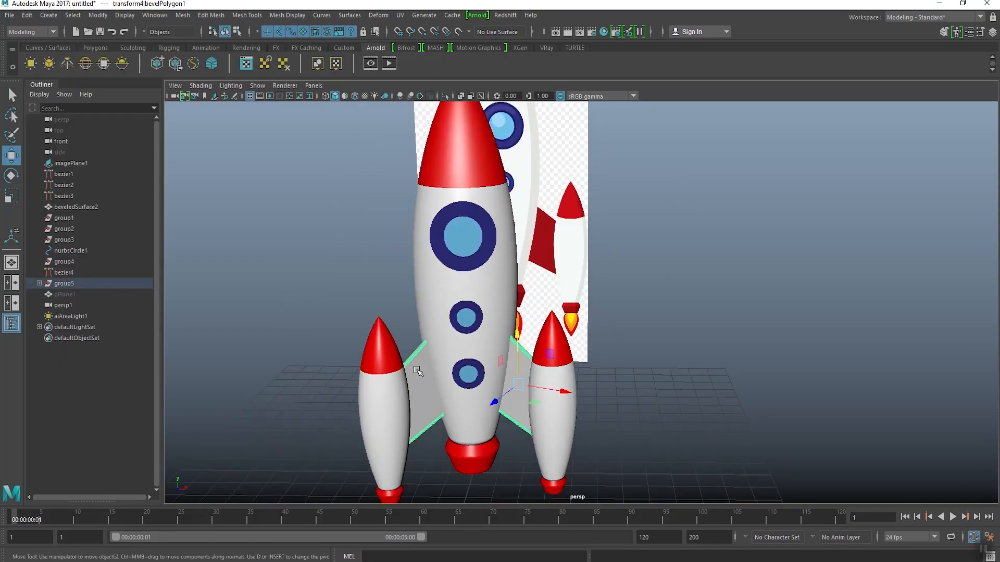
pyautogui.keyDown('alt'); pyautogui.moveTo(418, 370); pyautogui.dragTo(442, 292); pyautogui.keyUp('alt')
pyautogui.rightClick(374, 262)
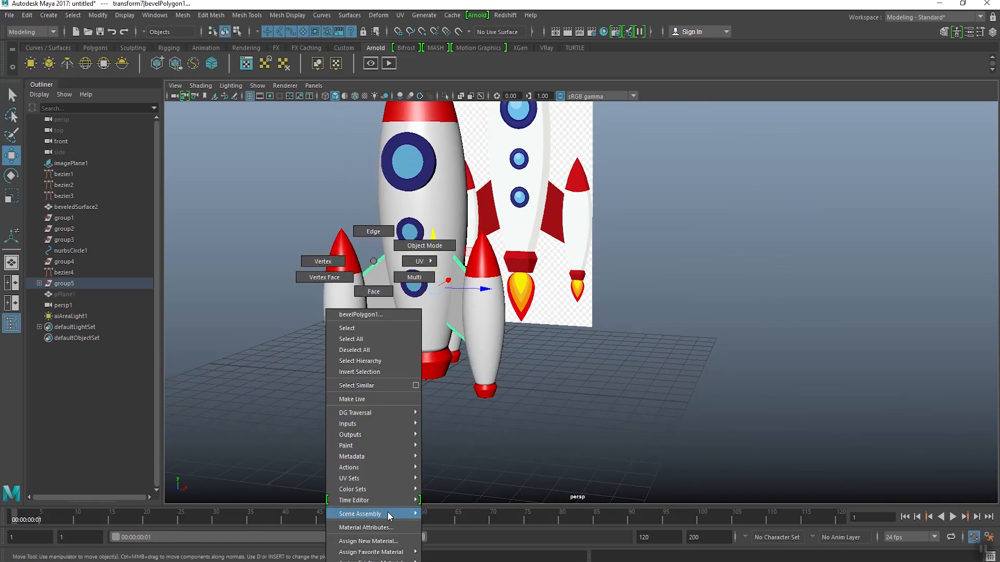
pyautogui.moveTo(393, 561)
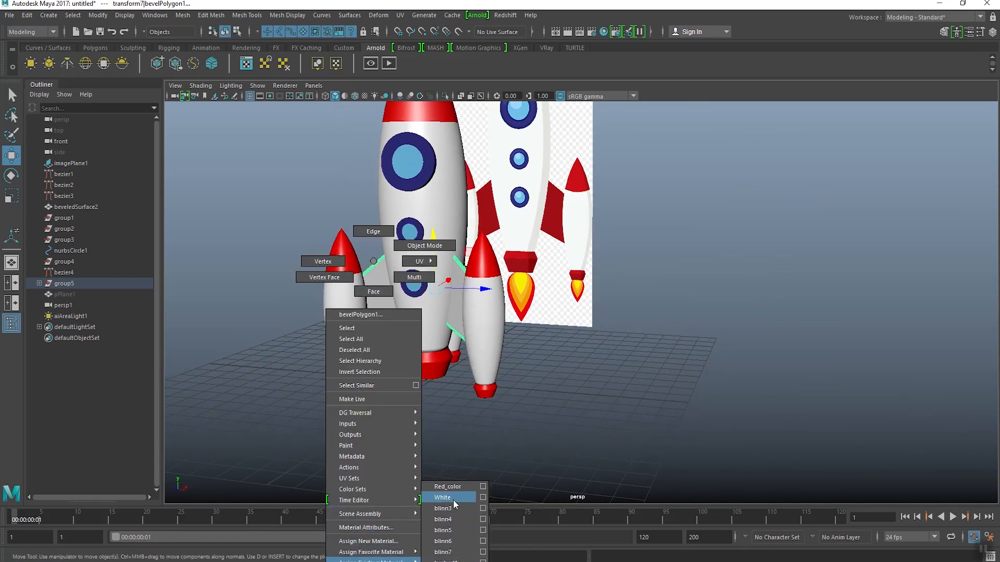
pyautogui.click(455, 503)
pyautogui.click(547, 380)
pyautogui.keyDown('alt'); pyautogui.moveTo(547, 380); pyautogui.dragTo(499, 329); pyautogui.keyUp('alt')
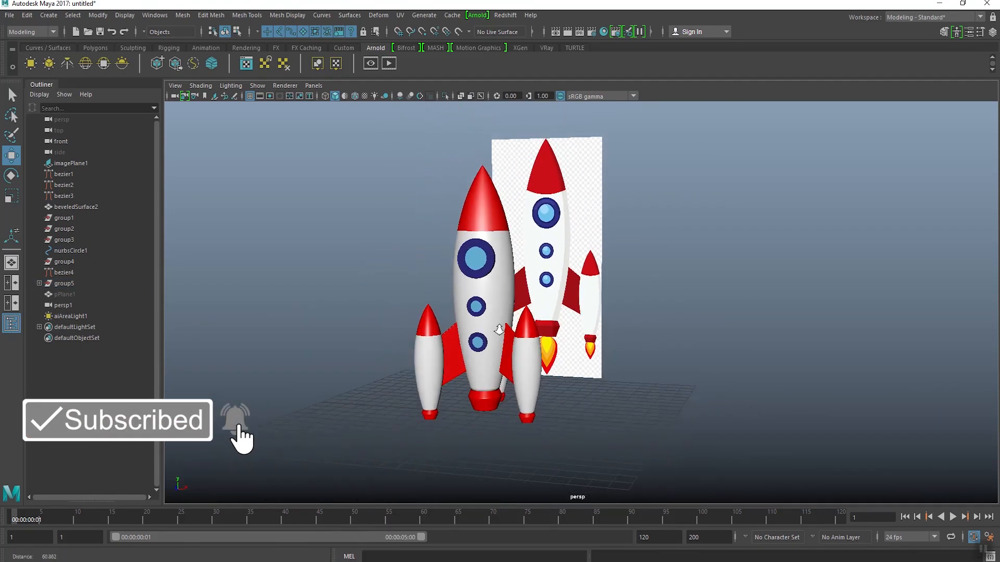
pyautogui.keyDown('alt'); pyautogui.moveTo(494, 271); pyautogui.dragTo(532, 308, button='right'); pyautogui.keyUp('alt')
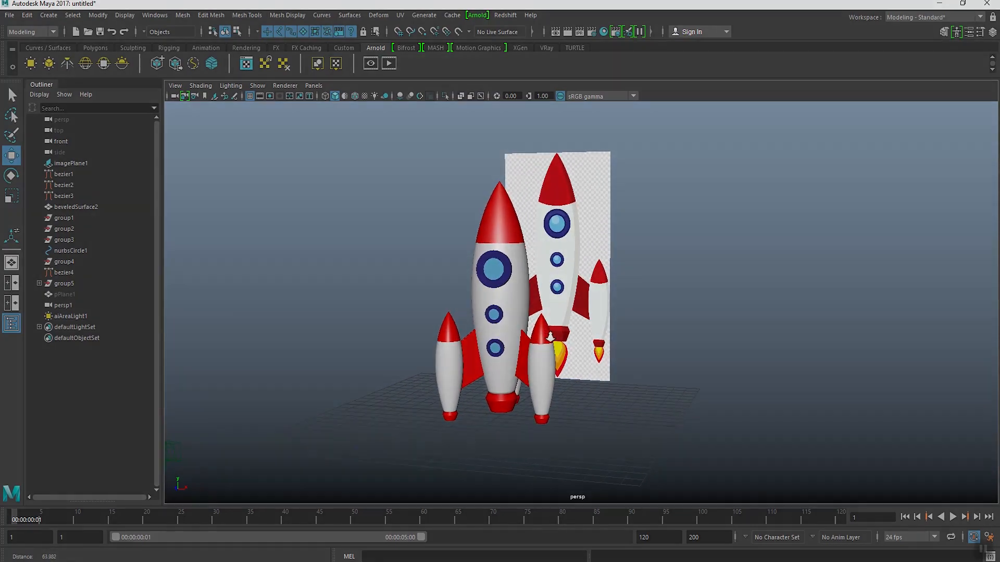